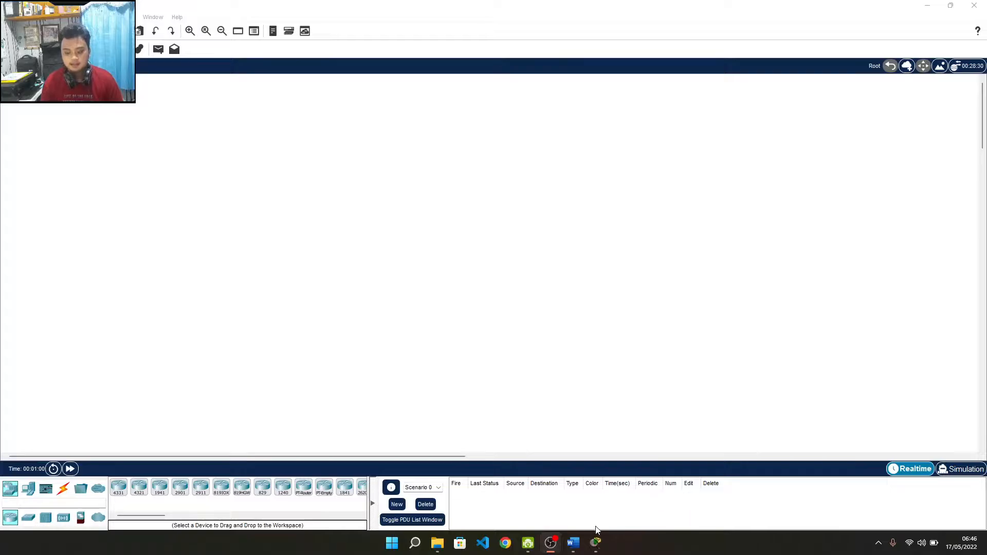
# Step: Bring the Soal Modul 3 dan 4 document forward and highlight Cisco Packet Tracer in task 1
pyautogui.moveTo(580, 544)
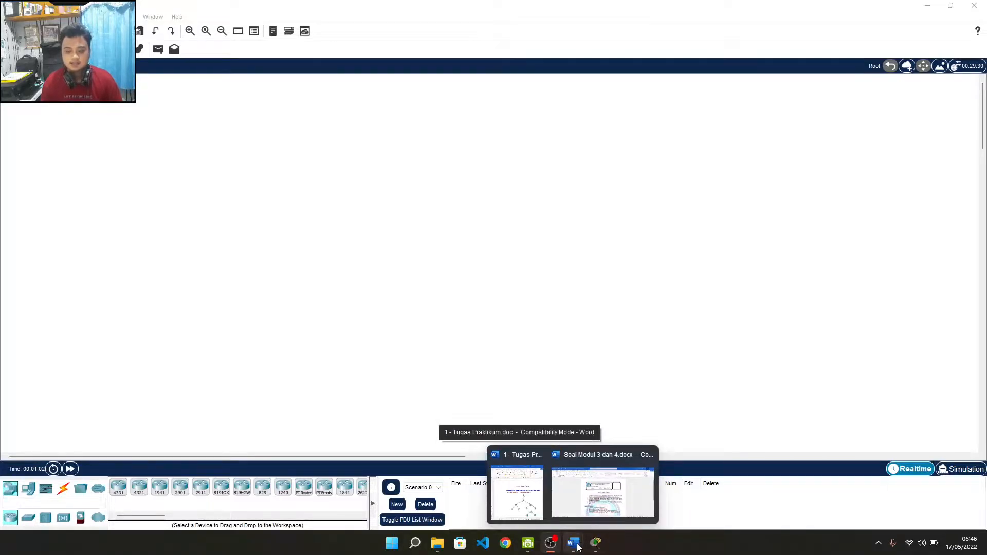
pyautogui.click(584, 511)
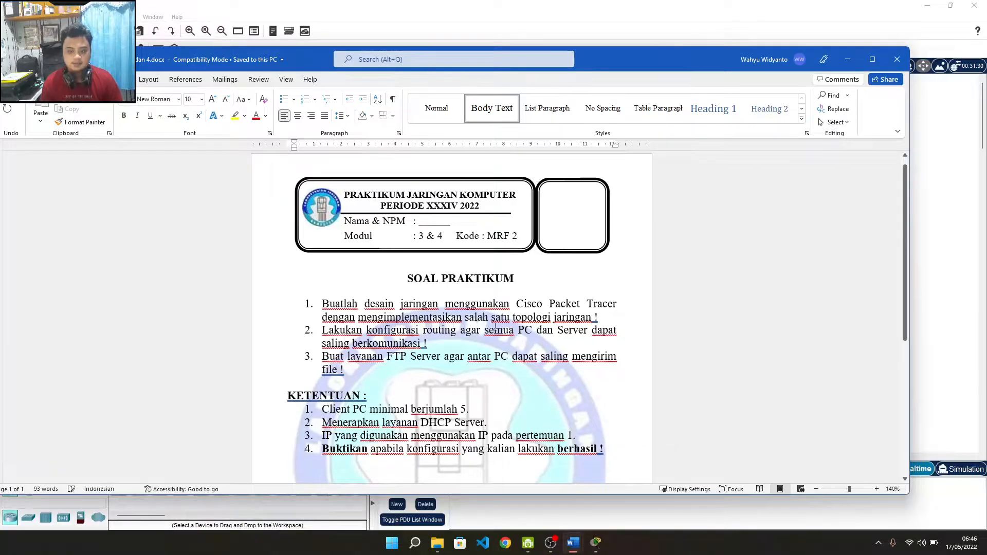
pyautogui.click(494, 328)
pyautogui.scroll(2, 360, 319)
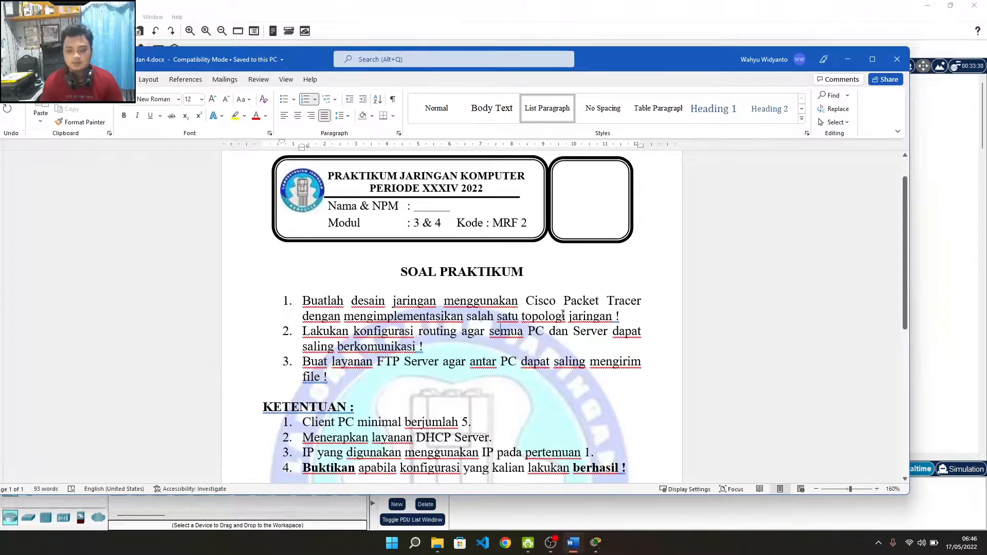
pyautogui.moveTo(526, 307); pyautogui.dragTo(643, 304)
pyautogui.click(615, 304)
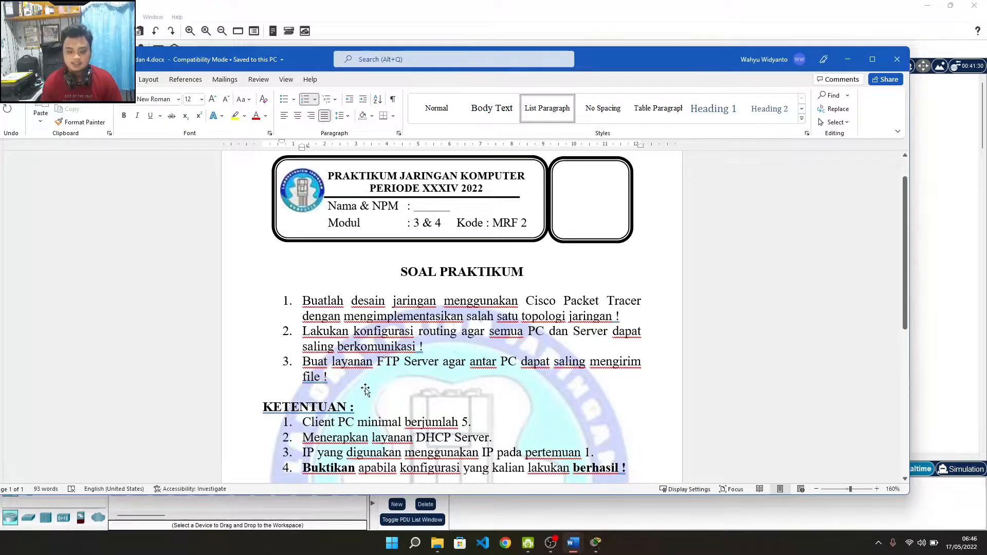
# Step: Highlight the DHCP Server and FTP Server requirements further down, then start a Windows search
pyautogui.scroll(-1, 365, 389)
pyautogui.moveTo(302, 398); pyautogui.dragTo(483, 398)
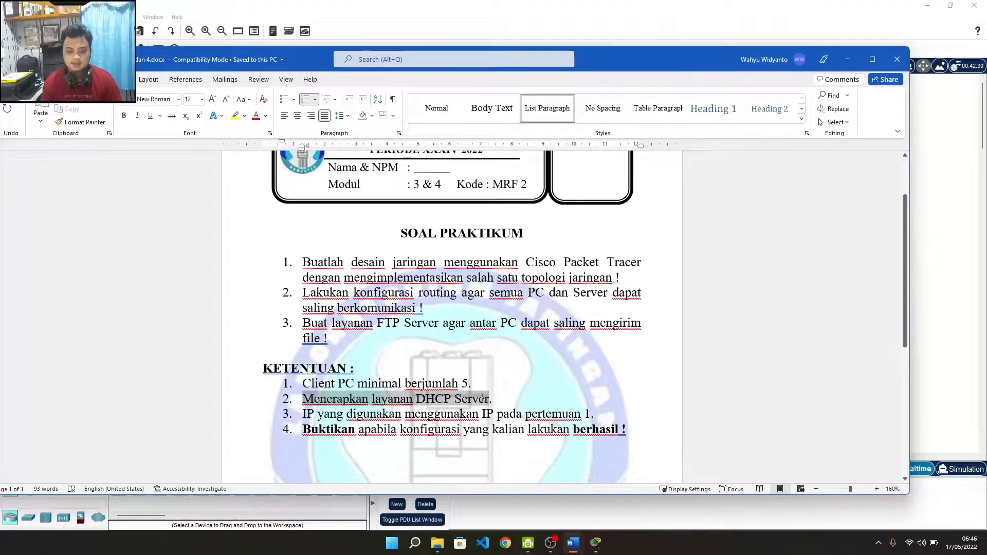
pyautogui.click(482, 398)
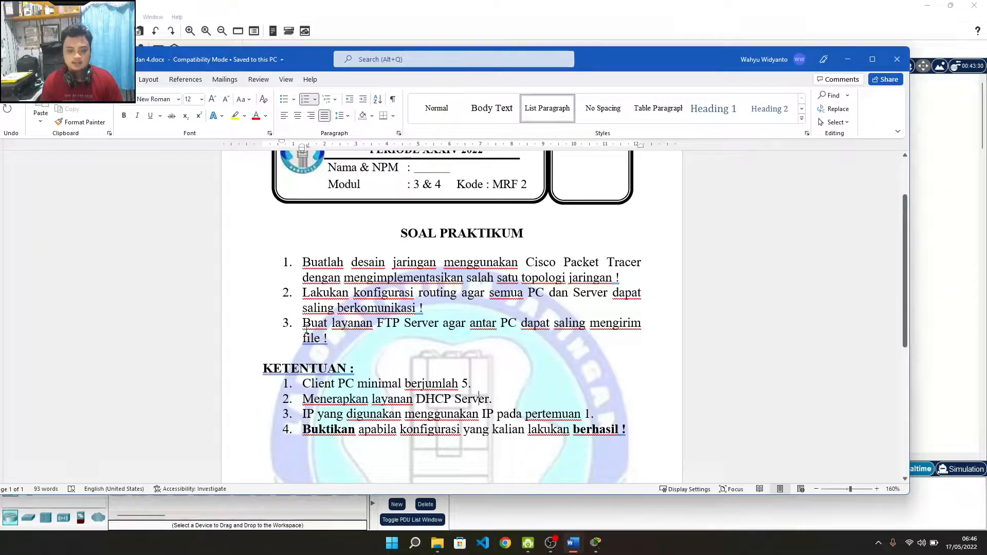
pyautogui.moveTo(378, 325); pyautogui.dragTo(419, 329)
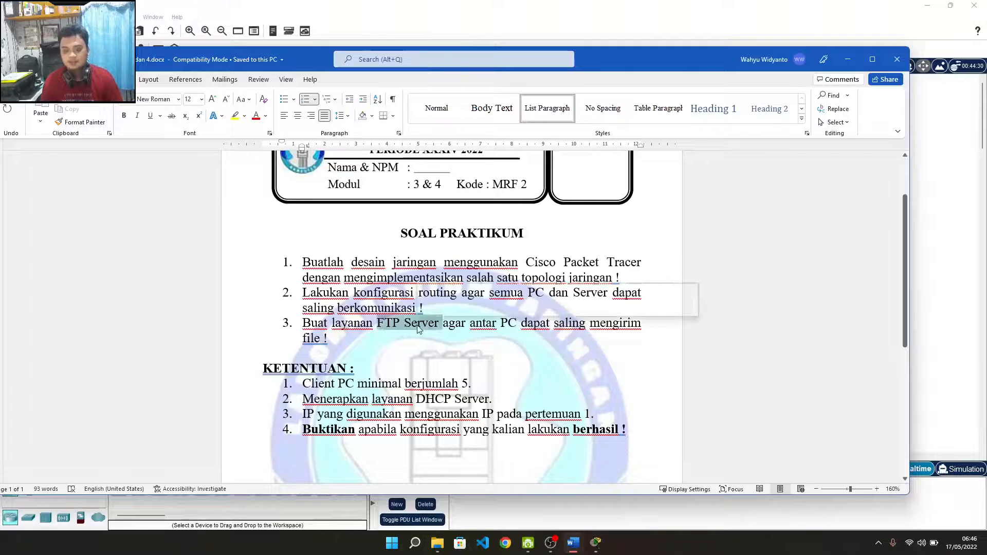
pyautogui.click(518, 323)
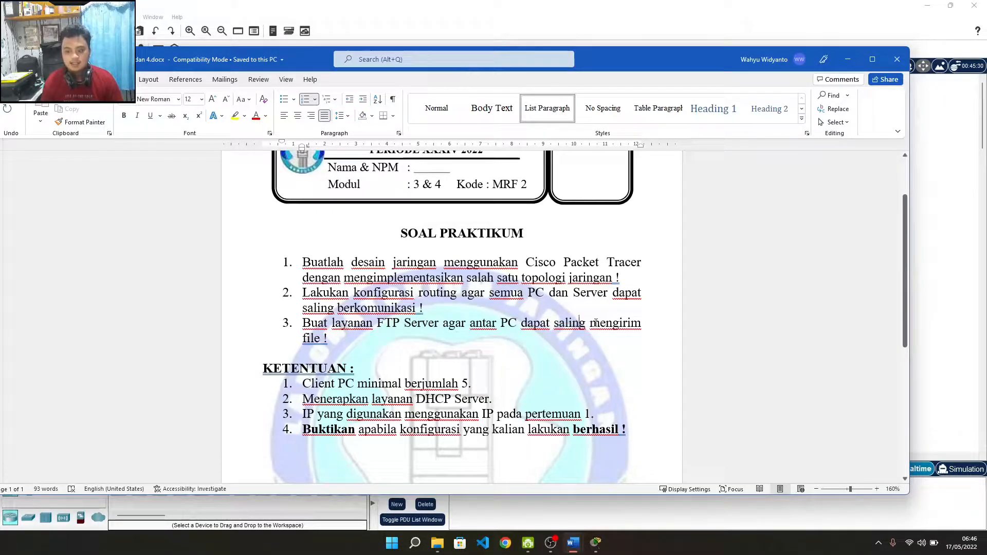
pyautogui.click(320, 339)
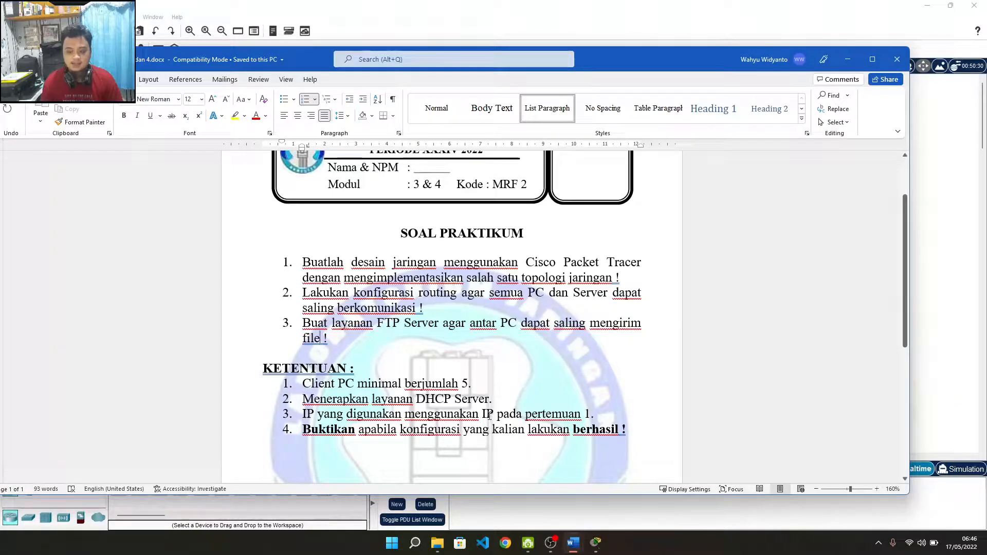
pyautogui.moveTo(493, 416); pyautogui.dragTo(565, 415)
pyautogui.click(562, 415)
pyautogui.scroll(-1, 487, 434)
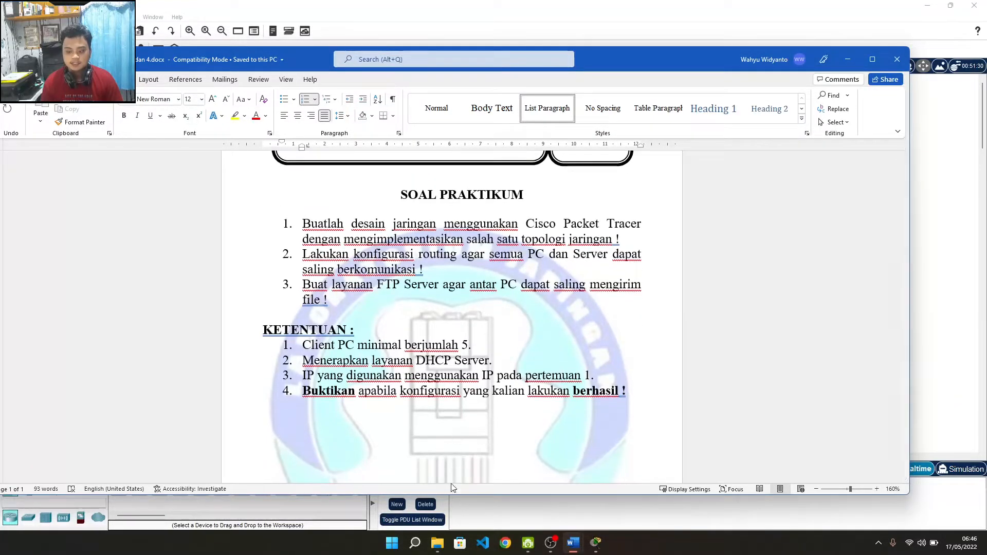
pyautogui.click(391, 543)
# Step: Launch Notepad and jot down the server address 172.30.0.1 in a new note
pyautogui.write('notepad')
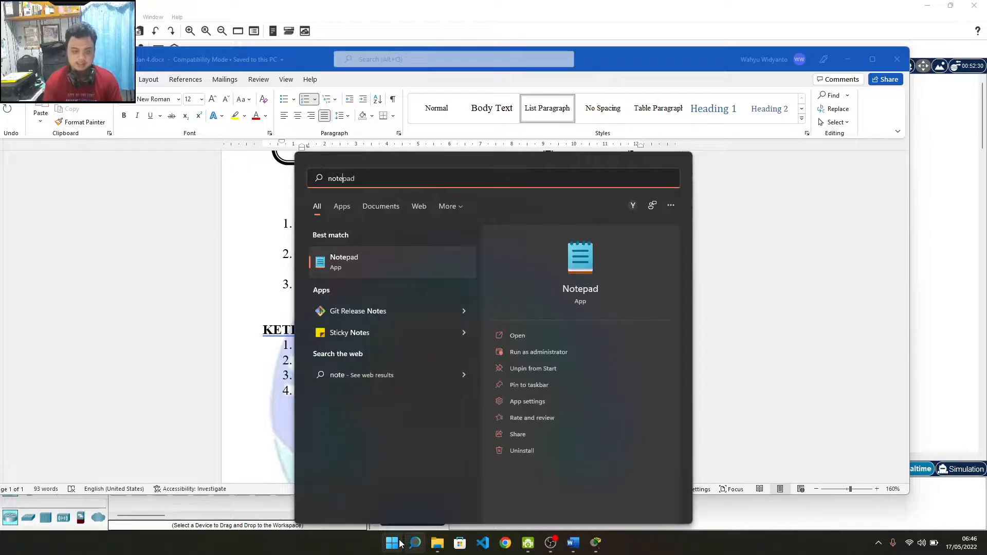
pyautogui.press('Return')
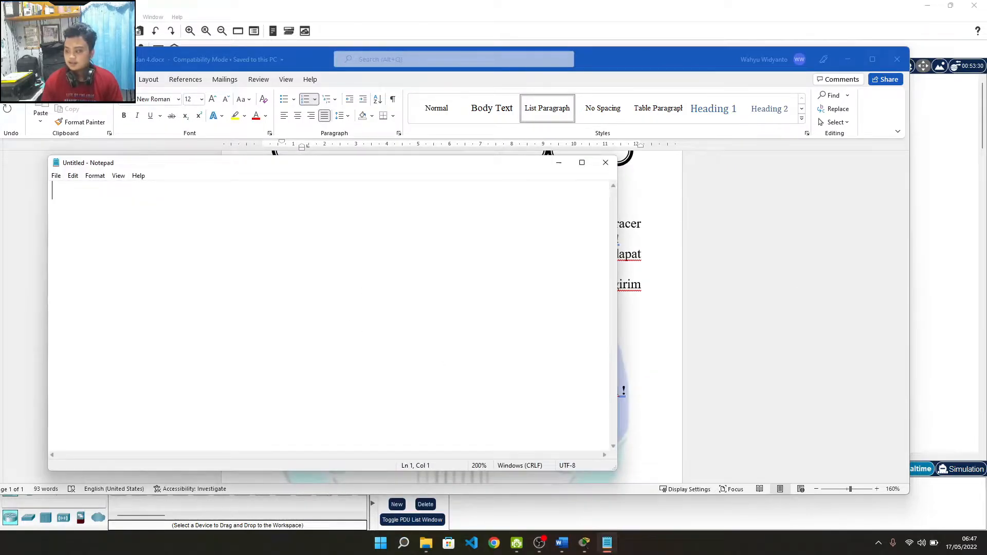
pyautogui.hotkey('alt', 'Tab')
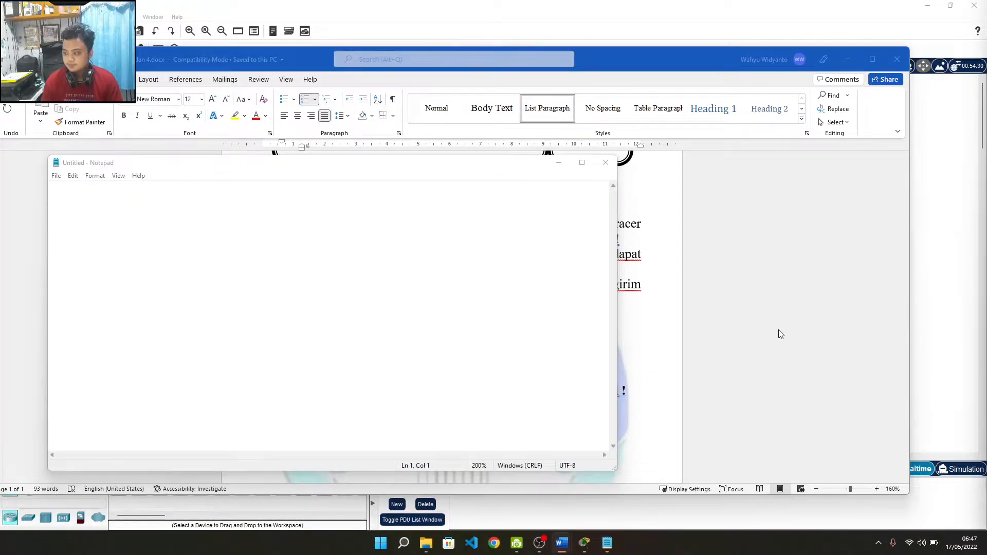
pyautogui.click(310, 288)
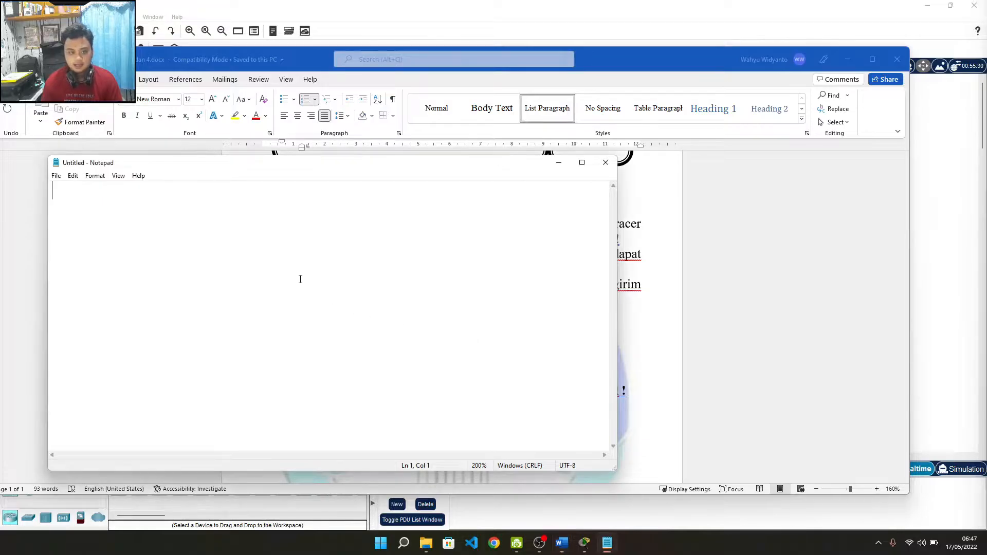
pyautogui.write('172.')
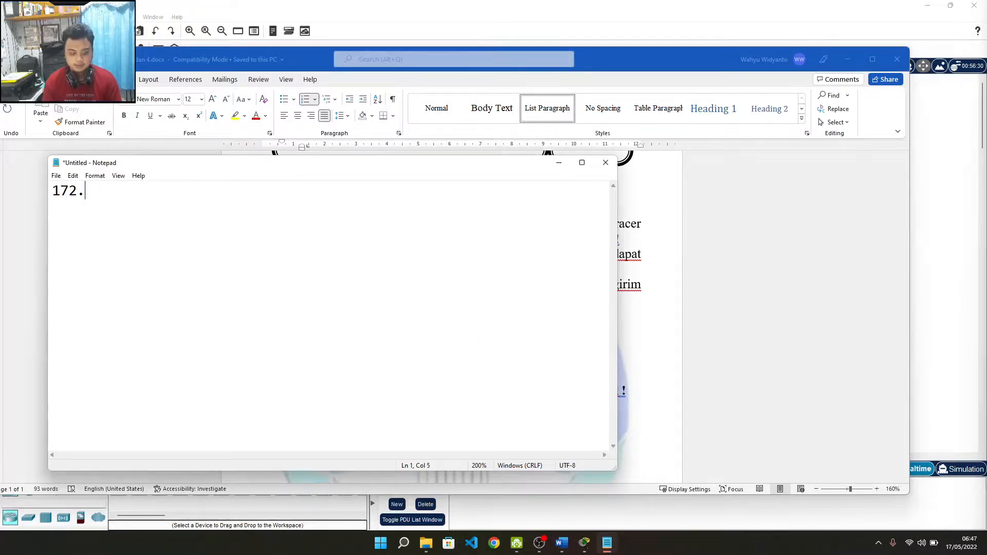
pyautogui.write('30.0.1')
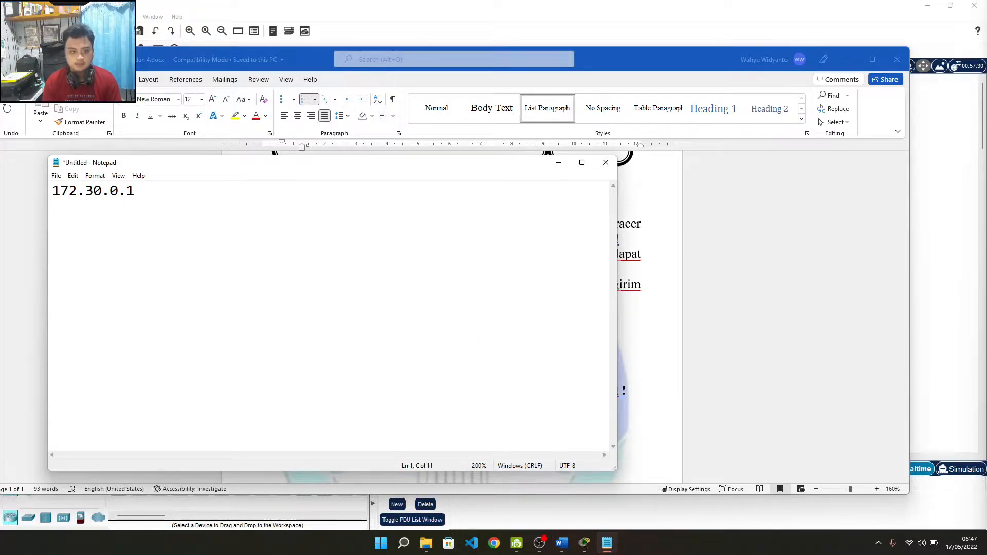
# Step: Switch back through Word to the empty Packet Tracer workspace
pyautogui.click(633, 249)
pyautogui.scroll(3, 634, 249)
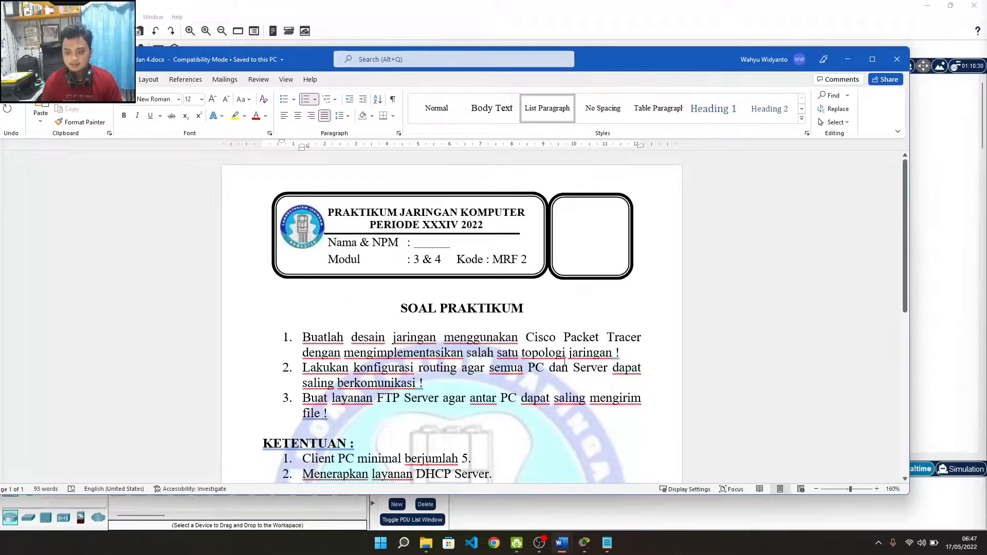
pyautogui.click(774, 8)
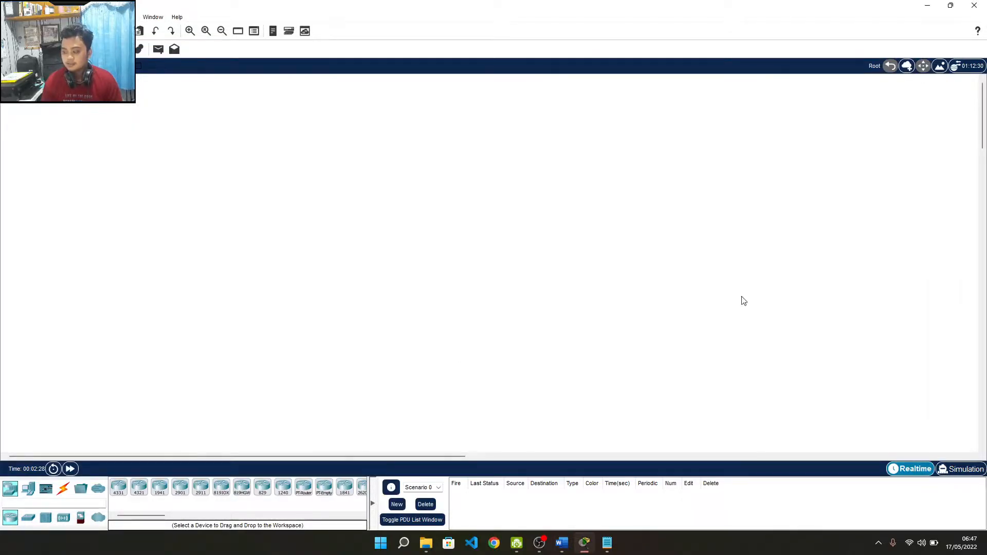
# Step: Place a generic Server-PT, Server0, on the workspace
pyautogui.write('server')
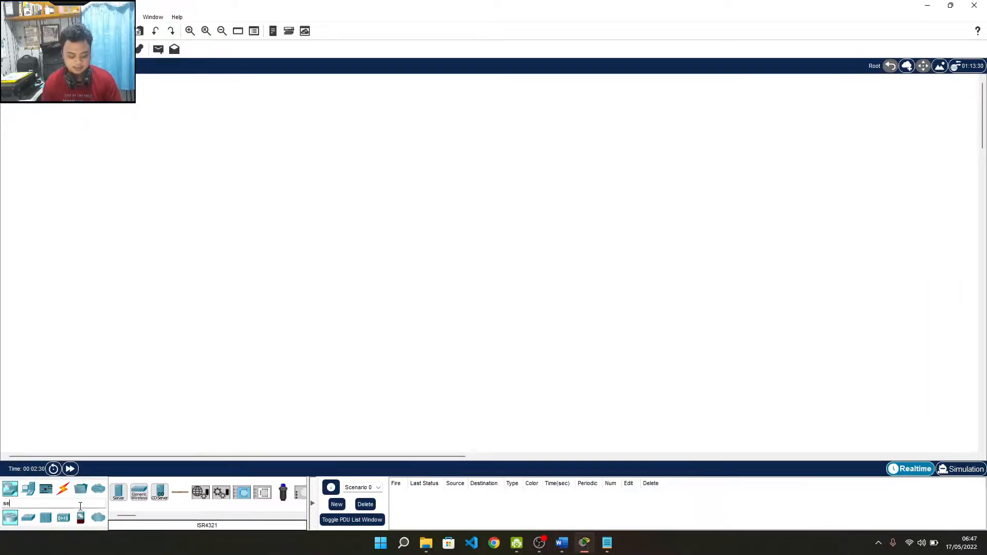
pyautogui.click(119, 492)
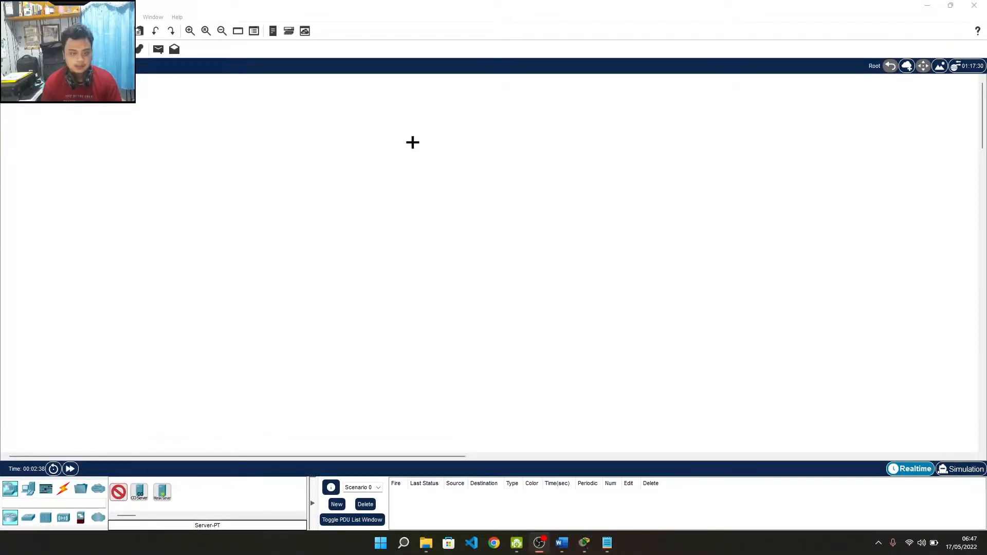
pyautogui.click(464, 153)
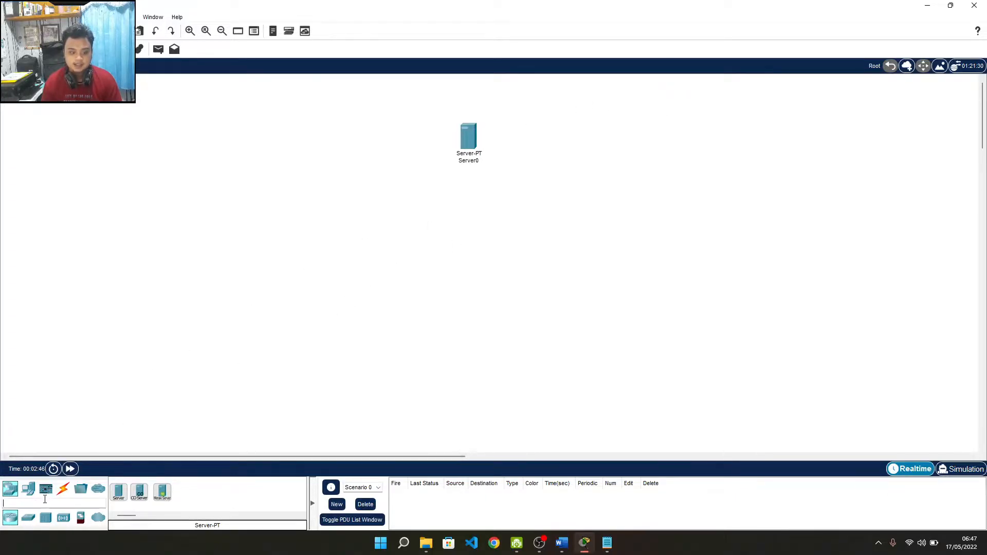
pyautogui.hotkey('alt', 'Tab')
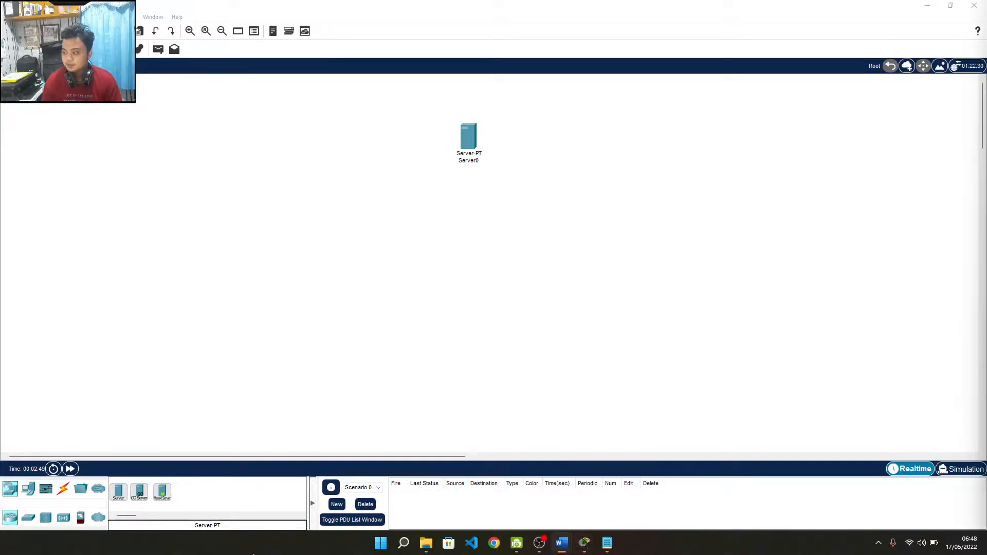
pyautogui.hotkey('alt', 'Tab')
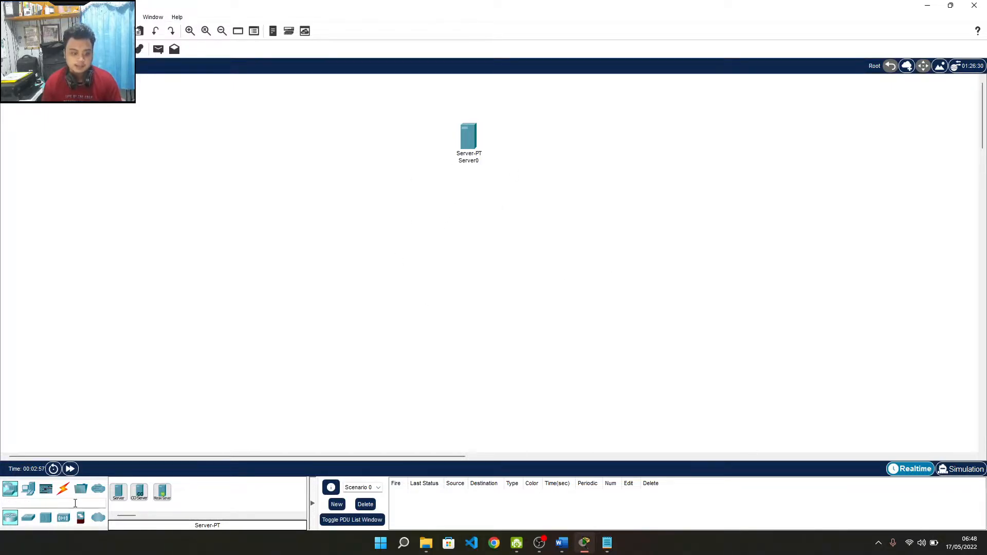
# Step: Place a Hub-PT, Hub0, just below Server0
pyautogui.write('hub')
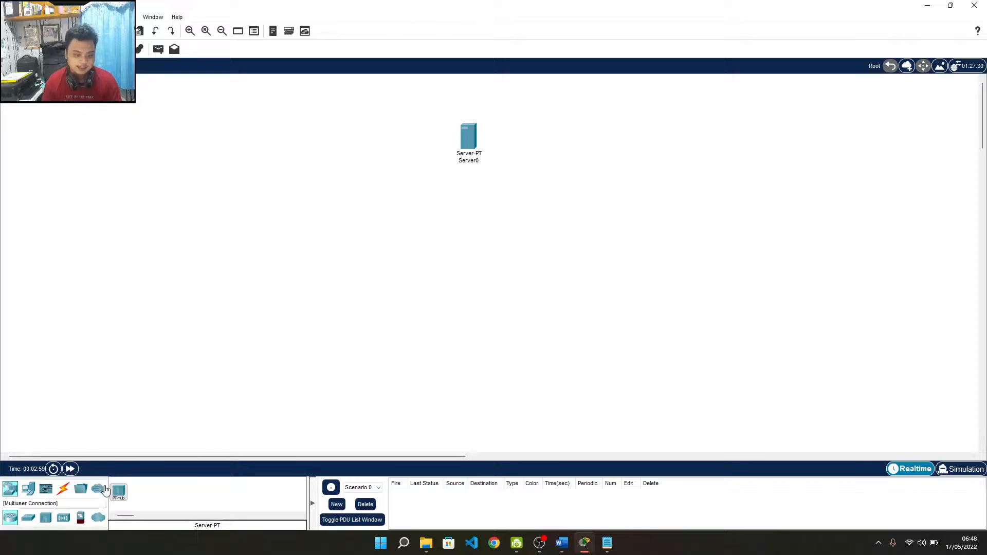
pyautogui.click(116, 496)
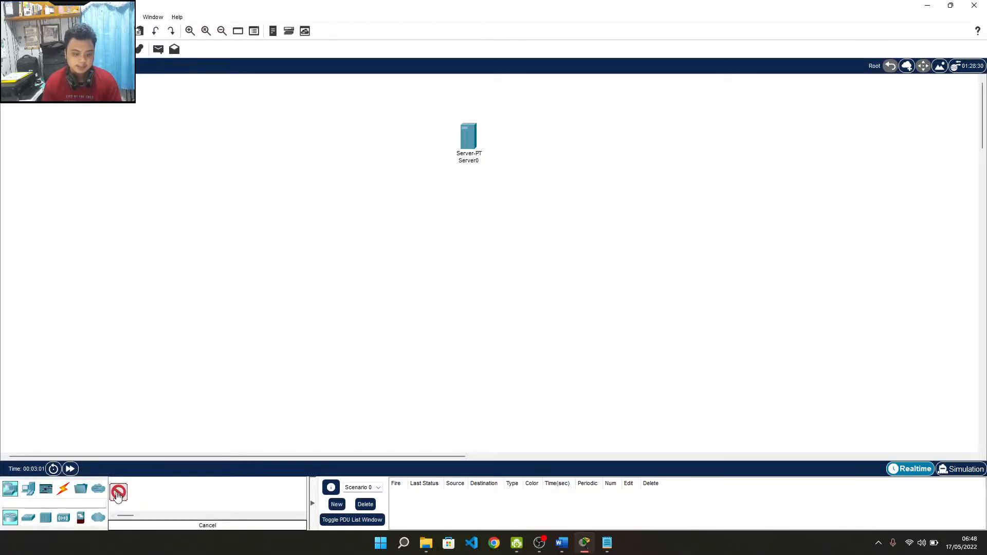
pyautogui.click(469, 224)
pyautogui.scroll(2, 478, 360)
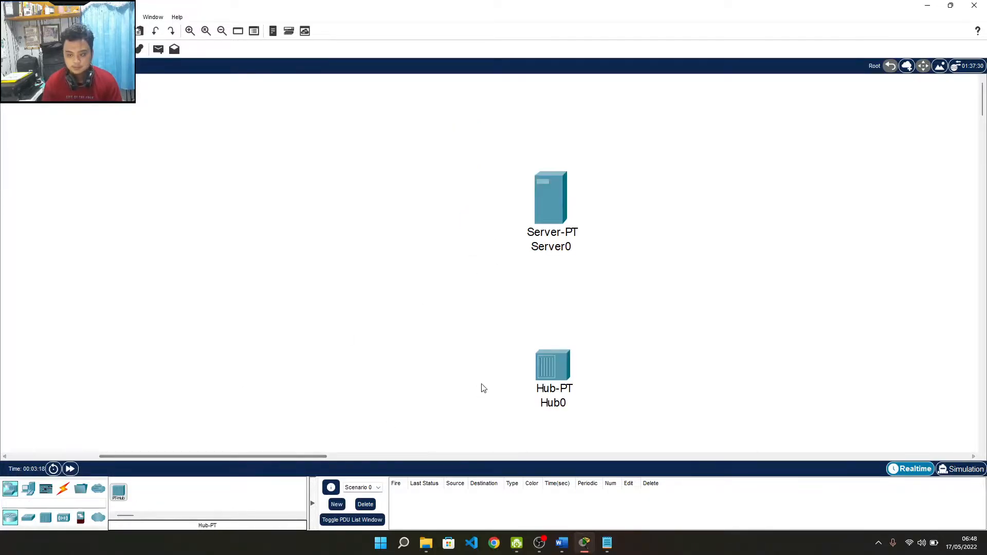
pyautogui.click(733, 345)
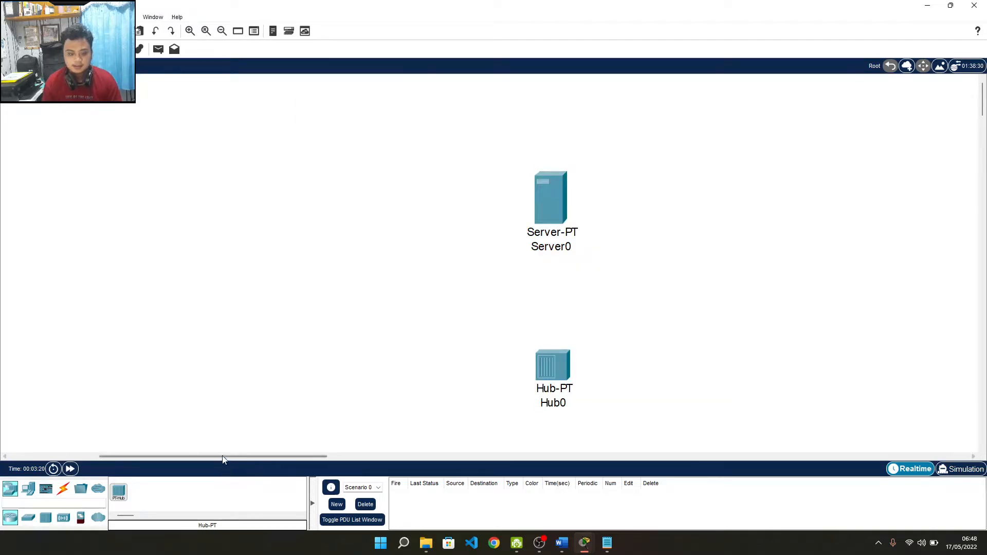
pyautogui.scroll(-2, 294, 378)
pyautogui.moveTo(276, 456); pyautogui.dragTo(120, 456)
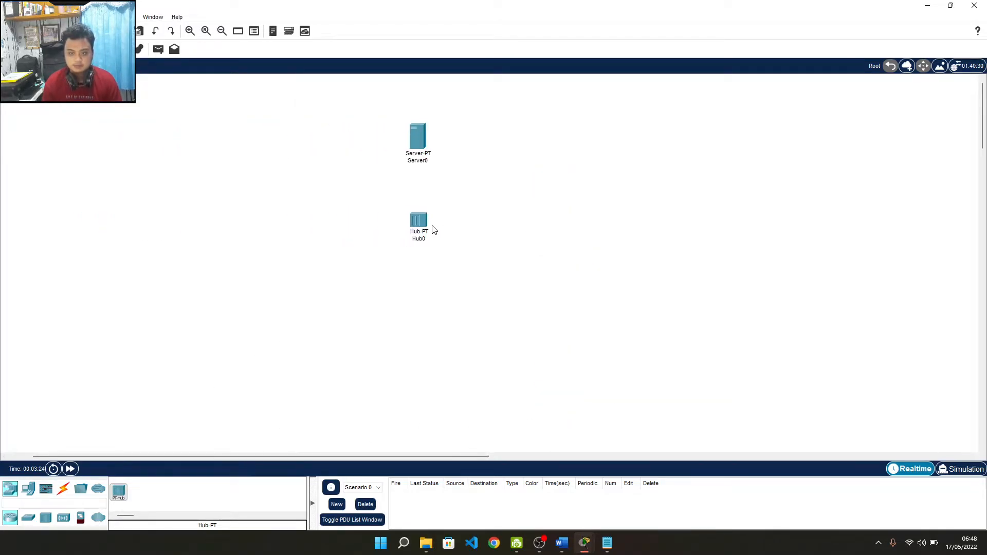
pyautogui.moveTo(430, 225); pyautogui.dragTo(423, 201)
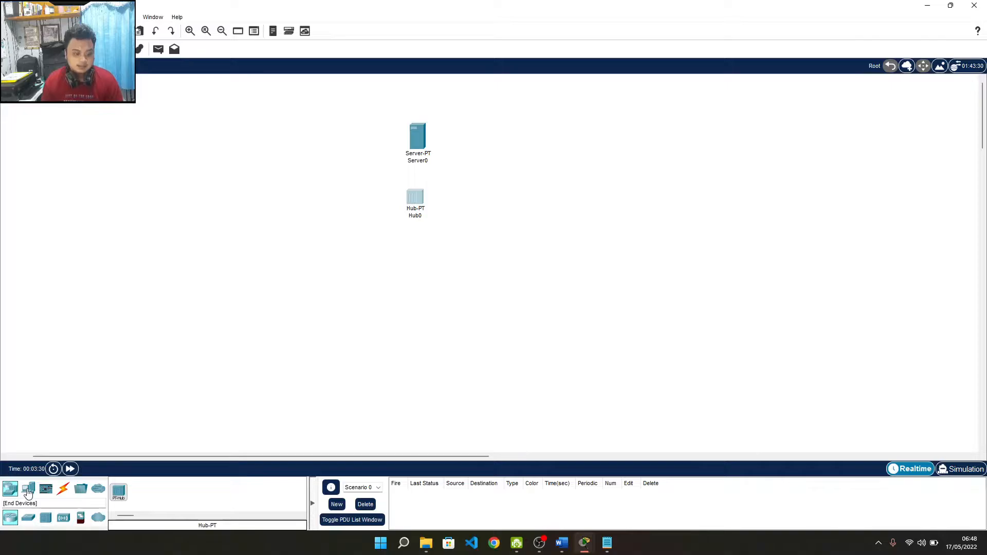
# Step: Place Switch0 and Switch1 on either side just below Hub0
pyautogui.click(29, 518)
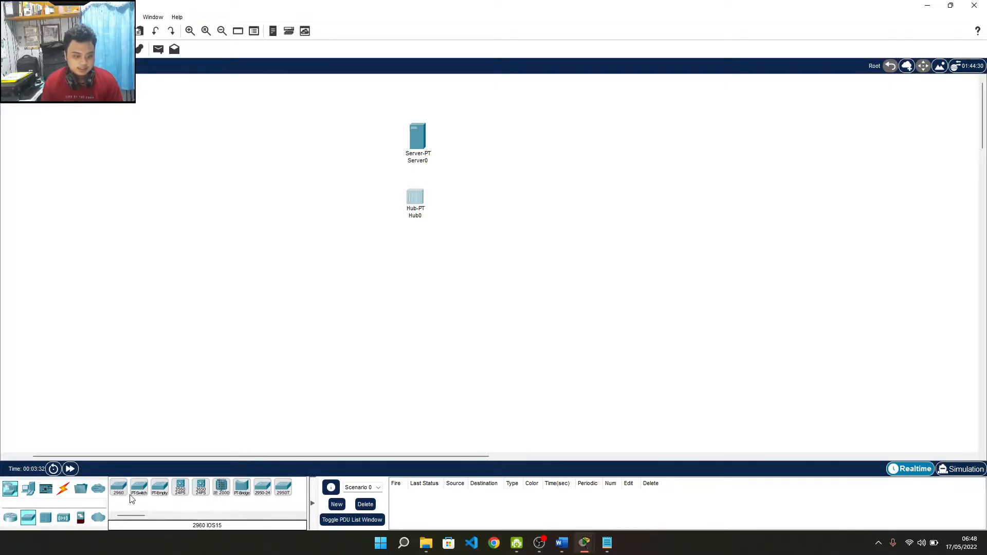
pyautogui.click(137, 495)
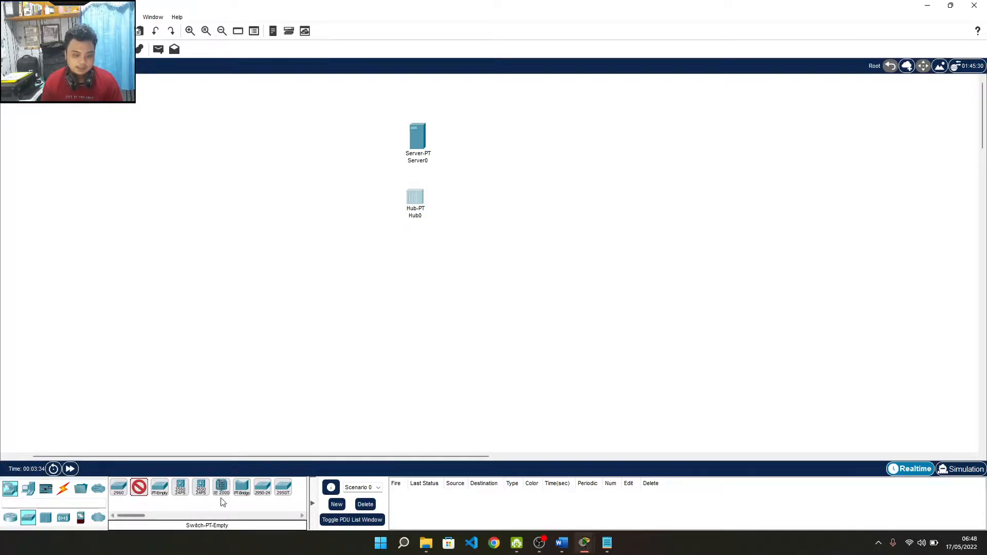
pyautogui.click(326, 261)
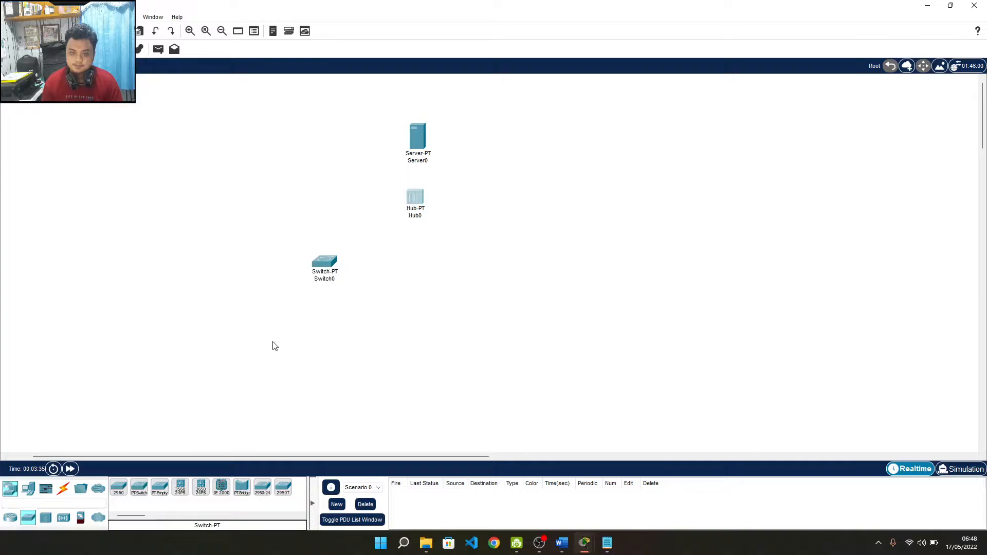
pyautogui.click(139, 487)
pyautogui.click(491, 264)
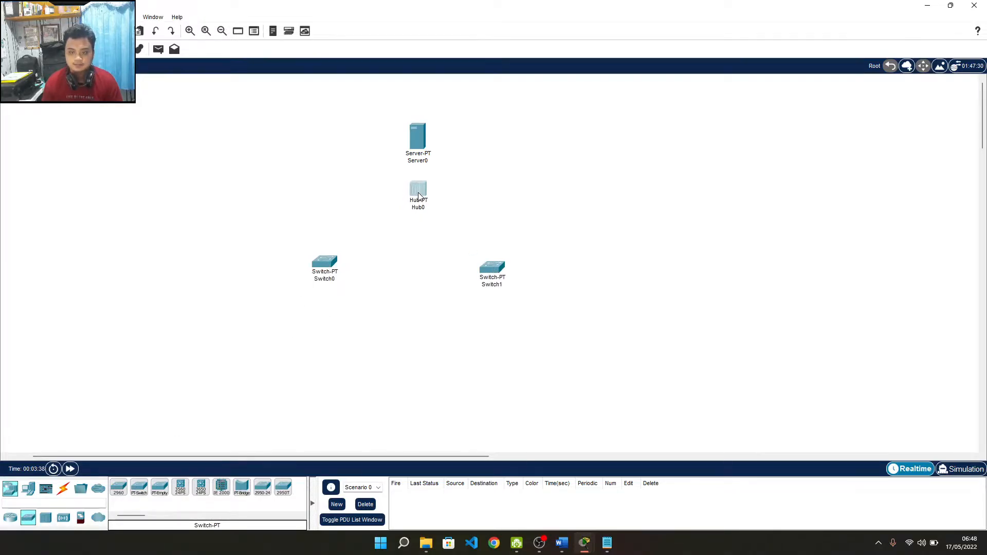
pyautogui.moveTo(495, 252); pyautogui.dragTo(484, 211)
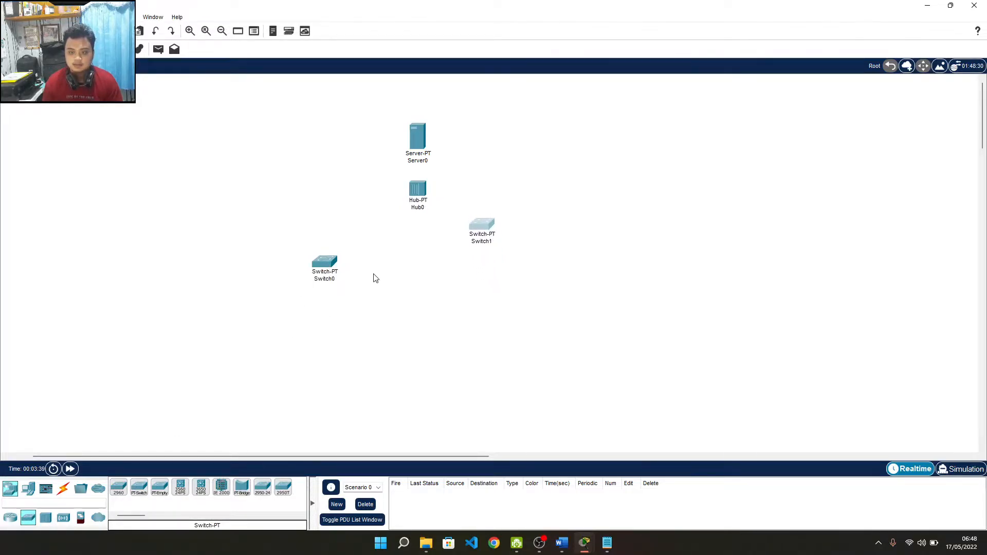
pyautogui.moveTo(326, 273); pyautogui.dragTo(355, 238)
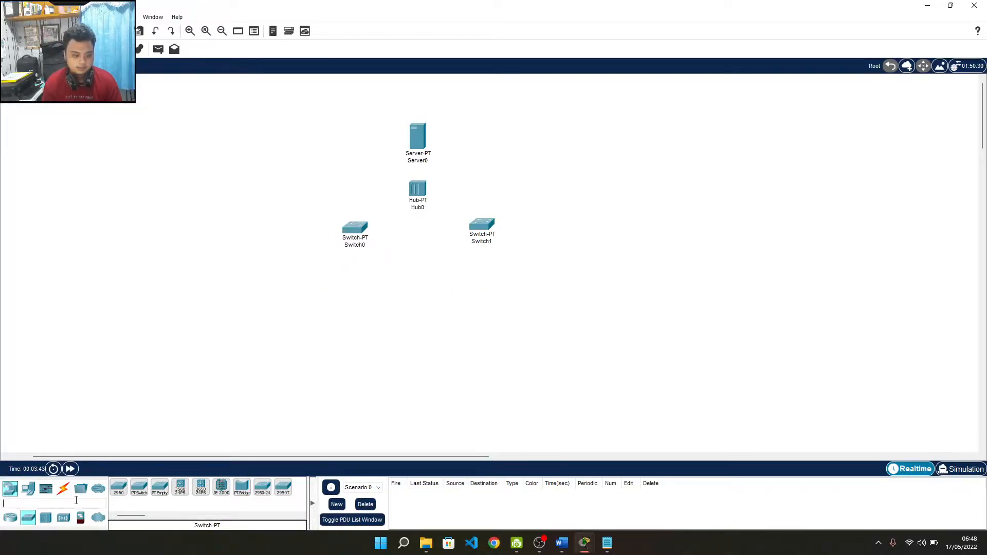
# Step: Add PC0 through PC3 in a row beneath the switches and space them out
pyautogui.click(118, 491)
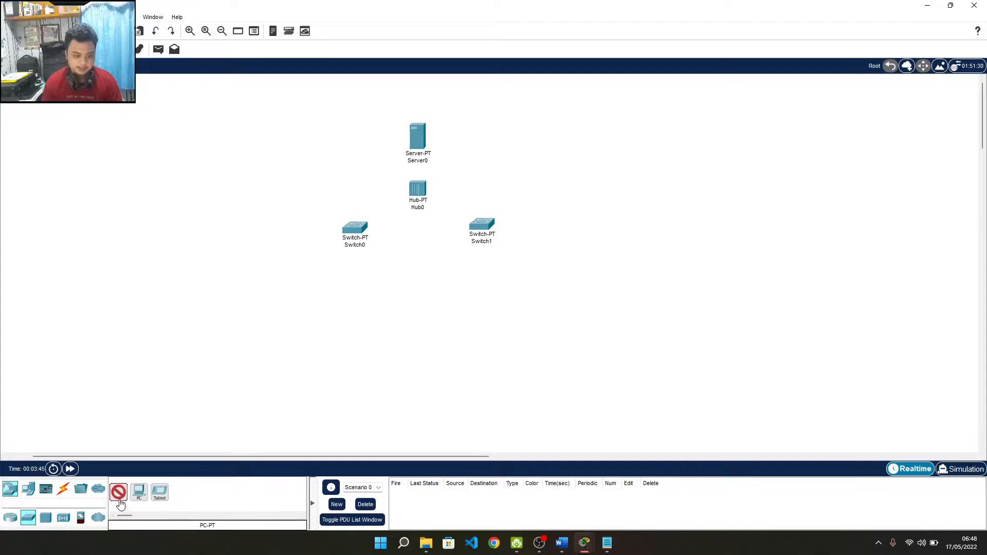
pyautogui.click(272, 280)
pyautogui.click(118, 491)
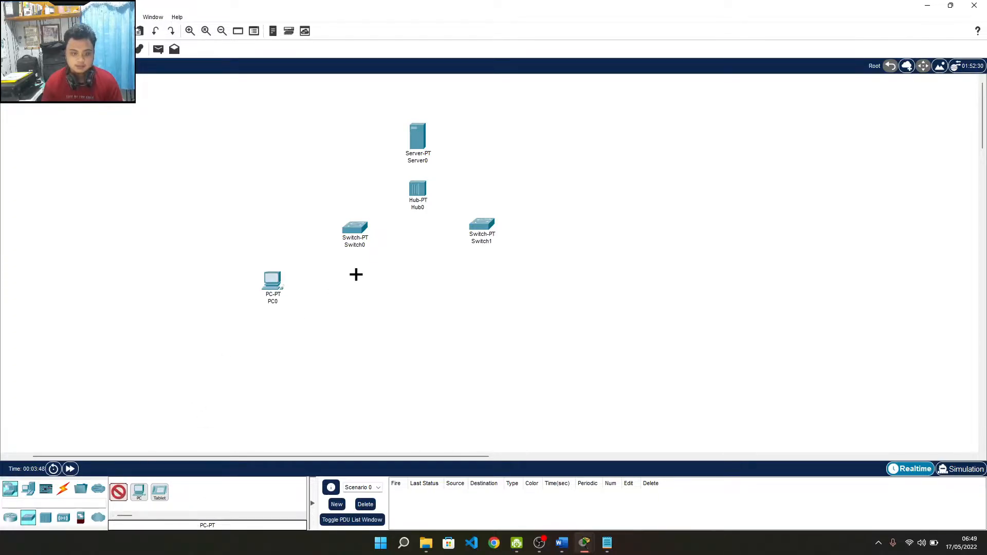
pyautogui.click(345, 281)
pyautogui.click(119, 492)
pyautogui.click(396, 282)
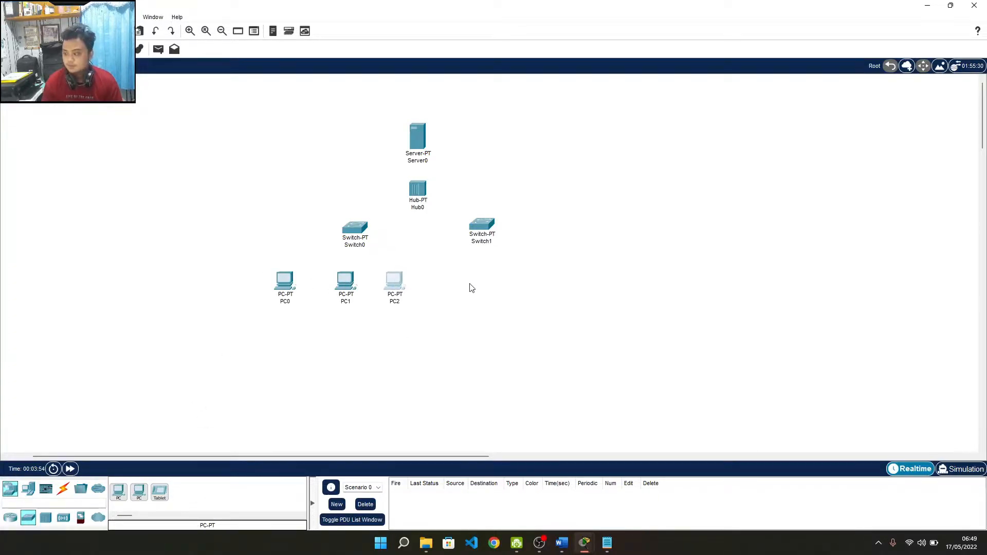
pyautogui.moveTo(406, 287); pyautogui.dragTo(462, 286)
pyautogui.moveTo(341, 286); pyautogui.dragTo(371, 286)
pyautogui.moveTo(354, 229); pyautogui.dragTo(333, 231)
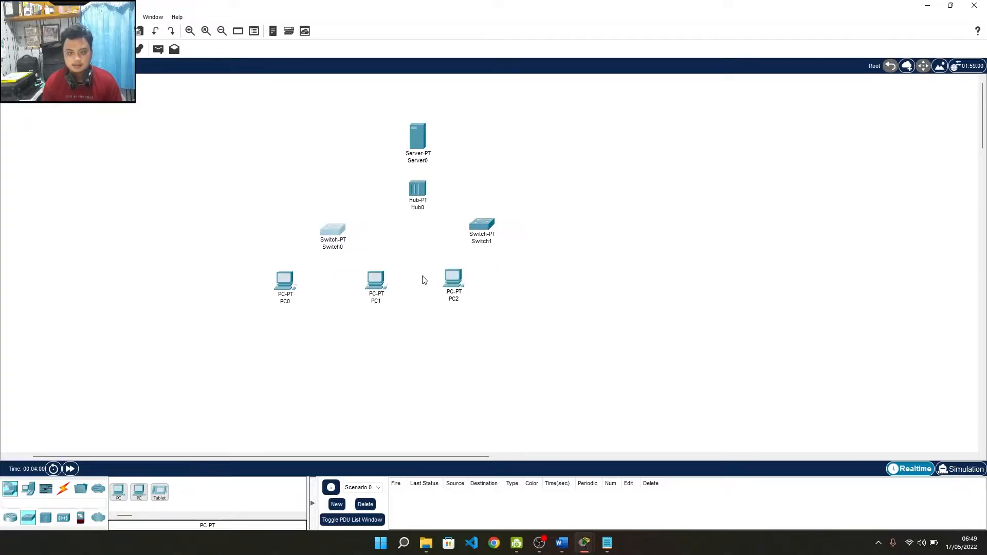
pyautogui.moveTo(454, 279); pyautogui.dragTo(442, 278)
pyautogui.click(118, 491)
pyautogui.click(545, 278)
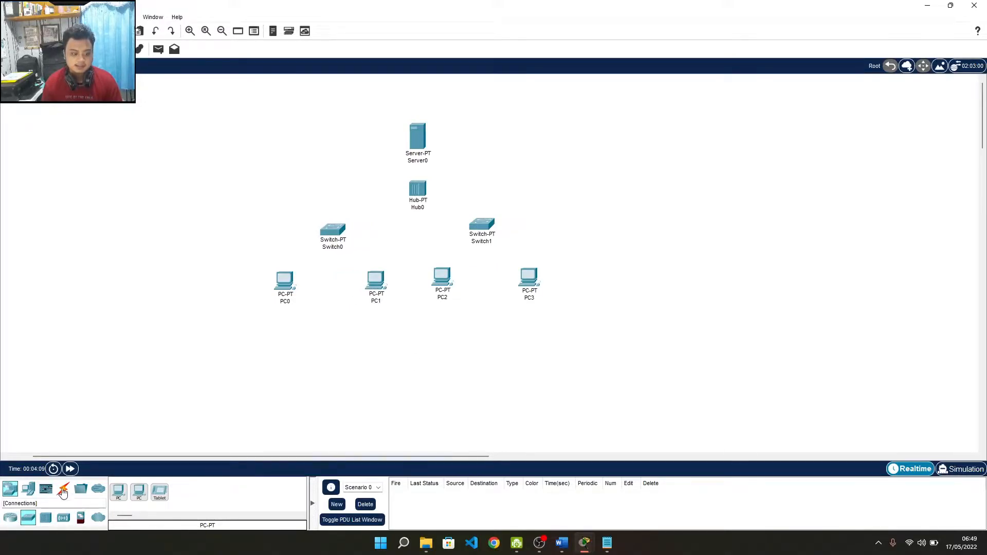
# Step: Add Switch2 between PC2 and PC3, with PC4 and PC5 below it
pyautogui.click(28, 517)
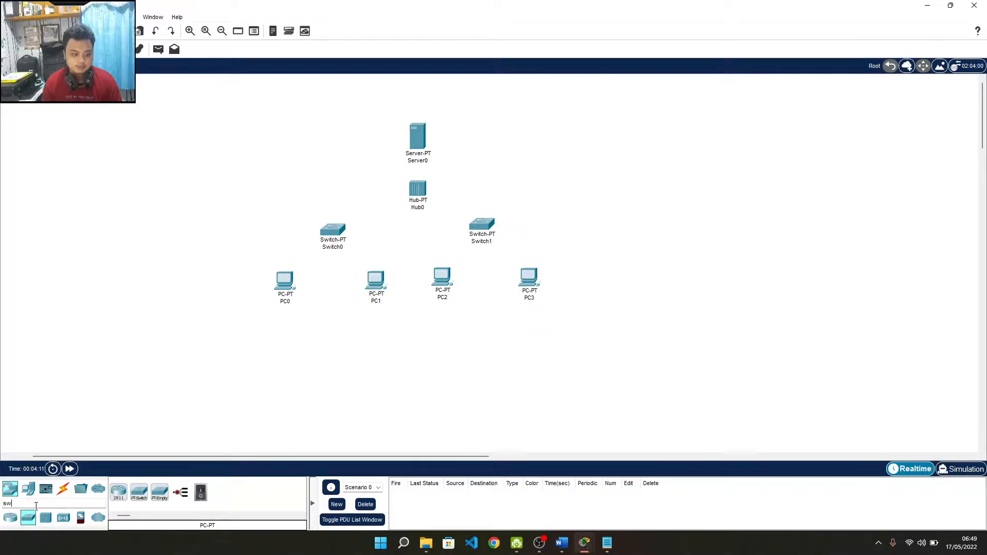
pyautogui.click(139, 492)
pyautogui.click(485, 282)
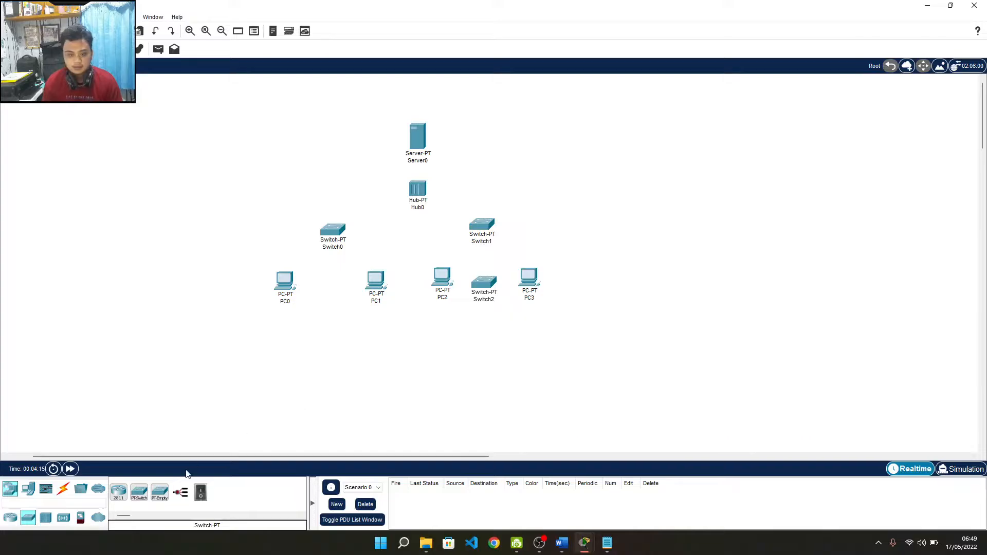
pyautogui.click(23, 495)
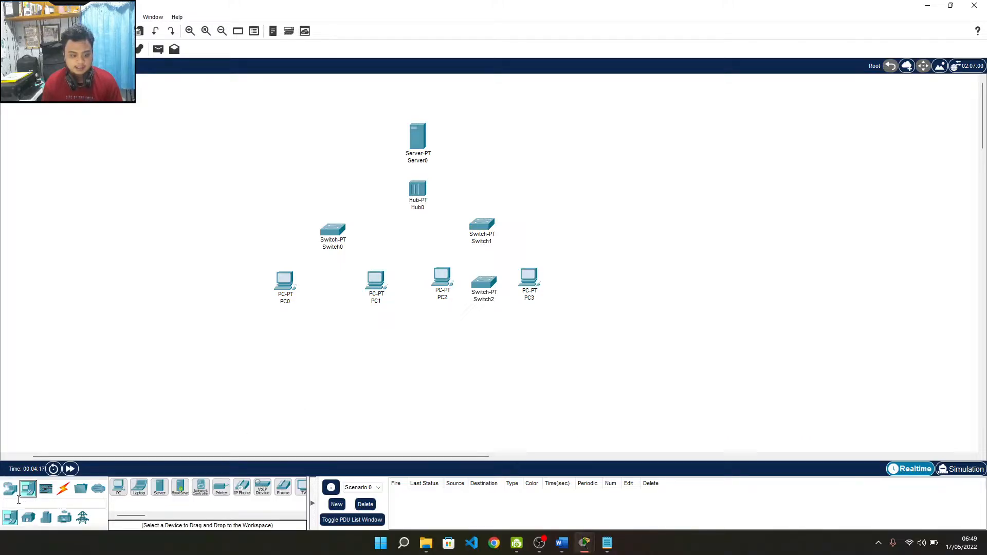
pyautogui.click(118, 488)
pyautogui.click(451, 338)
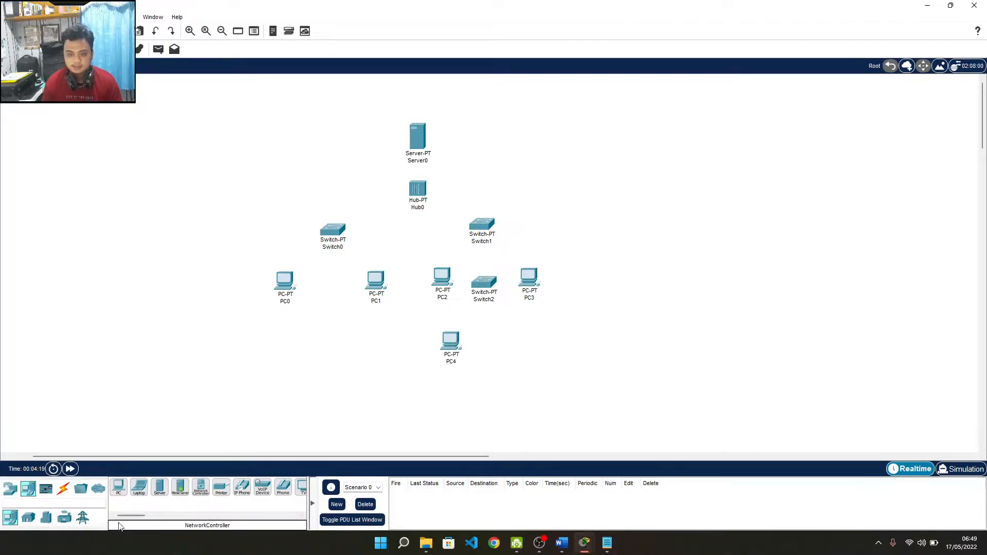
pyautogui.click(118, 487)
pyautogui.click(516, 342)
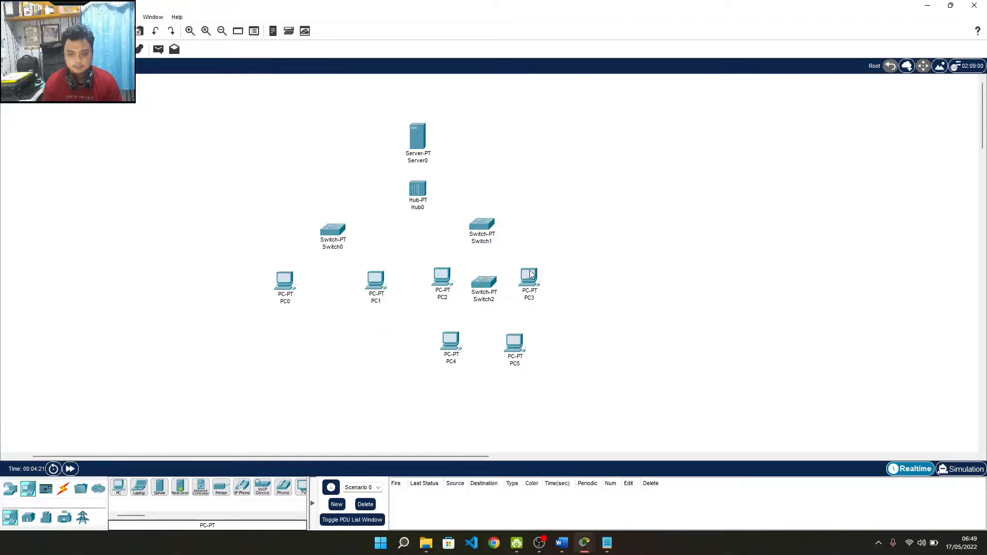
# Step: Rearrange Switch1, Switch2, PC3, PC4 and PC5 into the tree layout
pyautogui.moveTo(531, 274); pyautogui.dragTo(545, 275)
pyautogui.moveTo(484, 281); pyautogui.dragTo(497, 277)
pyautogui.moveTo(509, 349); pyautogui.dragTo(521, 349)
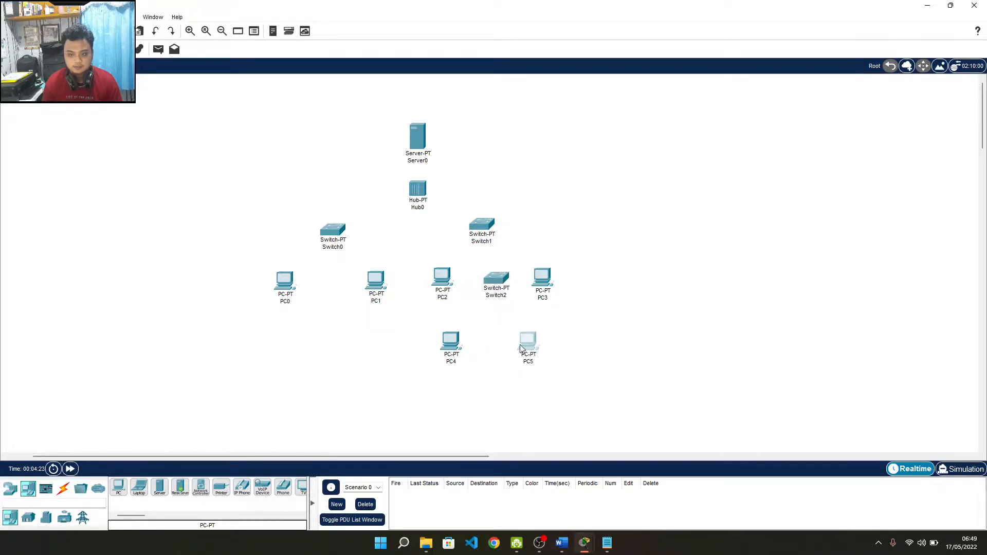
pyautogui.moveTo(452, 350); pyautogui.dragTo(465, 351)
pyautogui.moveTo(507, 280); pyautogui.dragTo(504, 301)
pyautogui.moveTo(530, 343); pyautogui.dragTo(540, 359)
pyautogui.moveTo(461, 351); pyautogui.dragTo(462, 366)
pyautogui.click(546, 282)
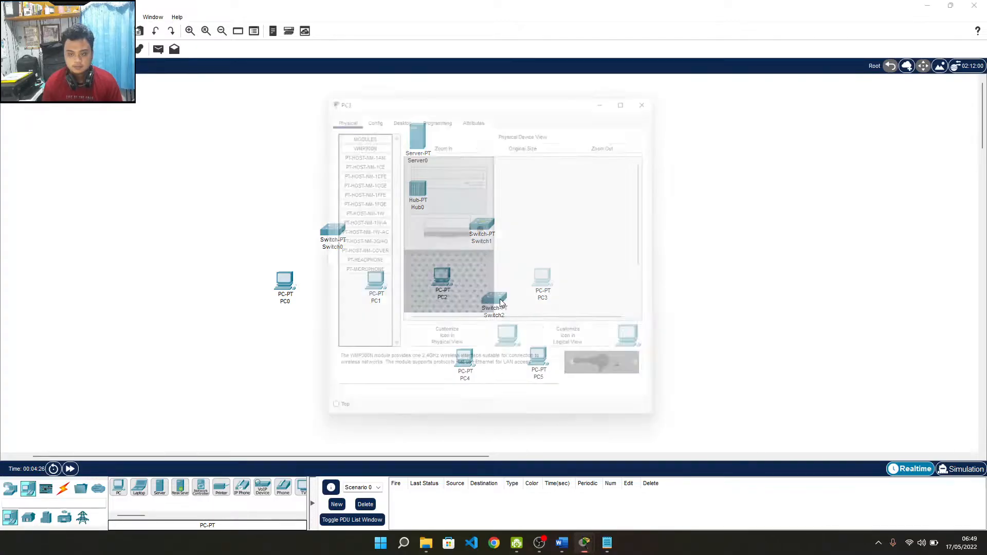
pyautogui.click(661, 91)
pyautogui.moveTo(487, 225); pyautogui.dragTo(499, 224)
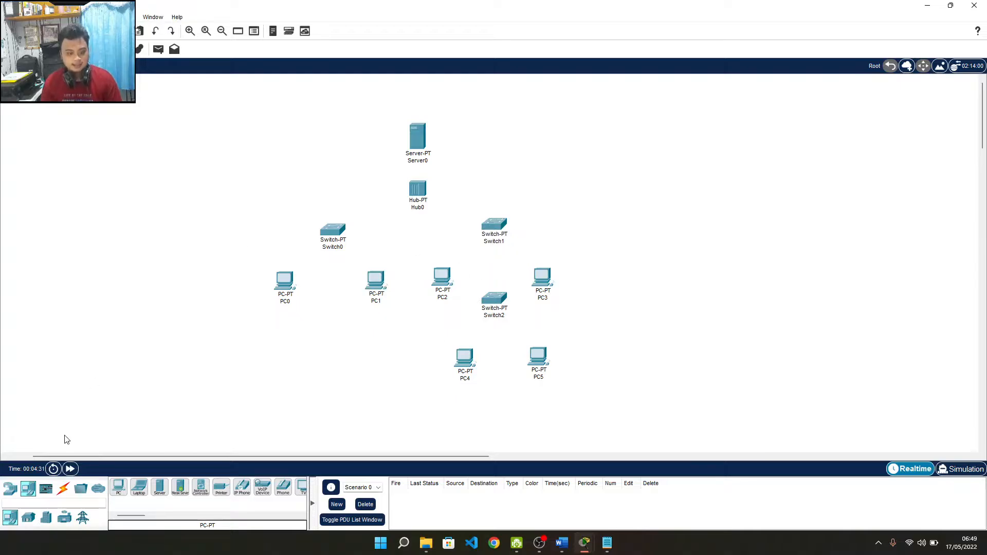
pyautogui.click(63, 487)
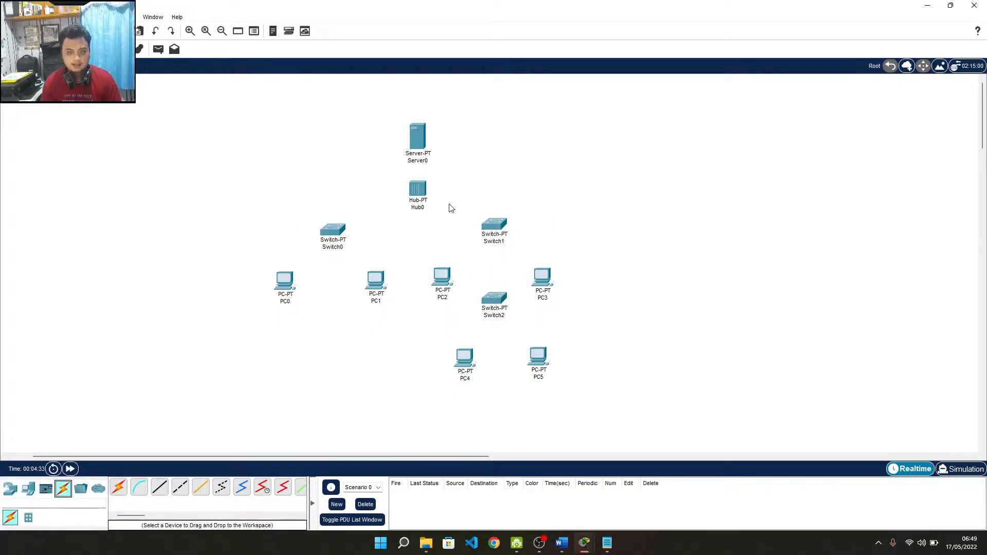
# Step: Cable Server0 to Hub0, Hub0 to both switches, and Switch0 to PC0 and PC1
pyautogui.click(118, 493)
pyautogui.click(417, 137)
pyautogui.click(418, 189)
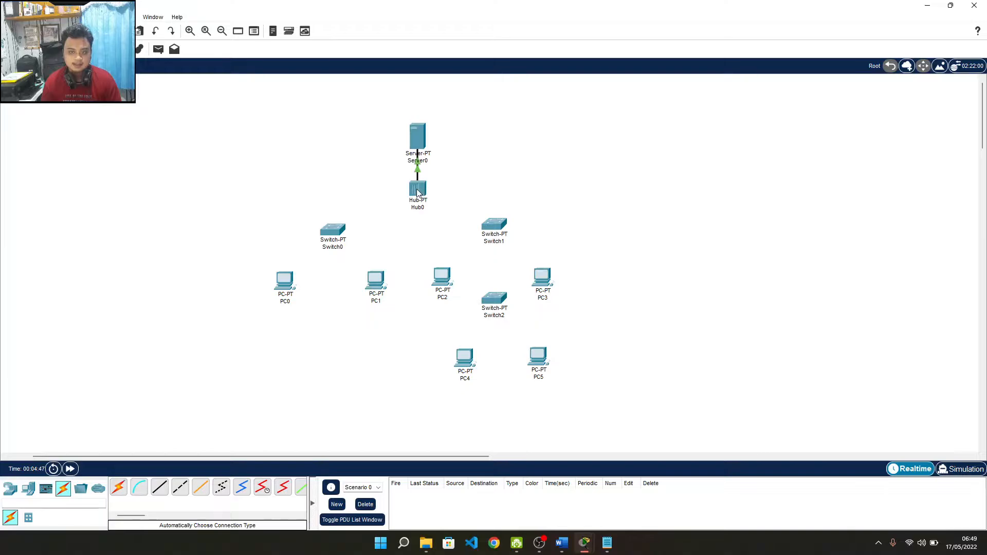
pyautogui.keyDown('ctrl'); pyautogui.click(119, 488); pyautogui.keyUp('ctrl')
pyautogui.click(417, 189)
pyautogui.click(333, 230)
pyautogui.click(417, 188)
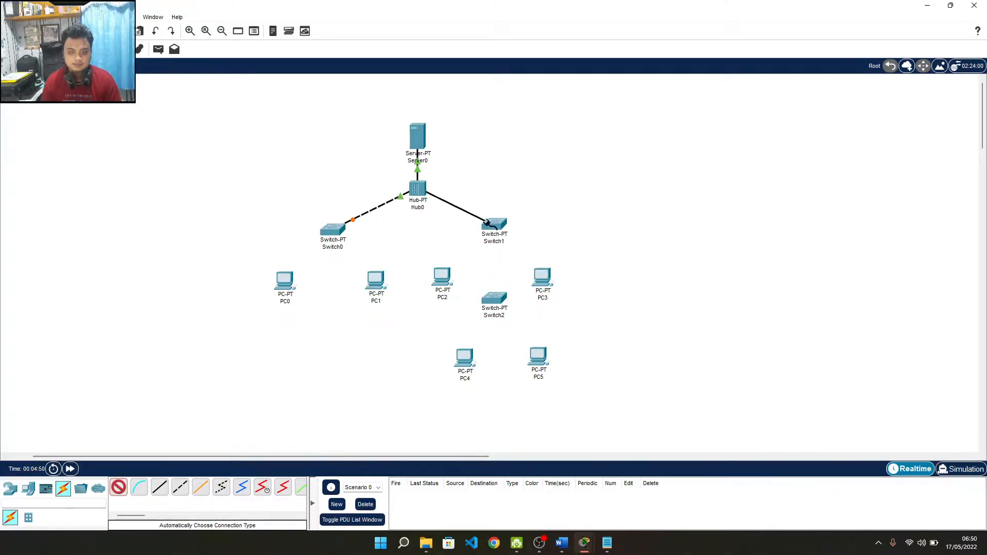
pyautogui.click(494, 224)
pyautogui.click(333, 229)
pyautogui.click(285, 280)
pyautogui.click(119, 488)
pyautogui.click(333, 229)
# Step: Cable Switch1 to PC2, PC3 and Switch2, and Switch2 to PC4 and PC5
pyautogui.click(376, 280)
pyautogui.click(119, 487)
pyautogui.click(495, 224)
pyautogui.click(442, 276)
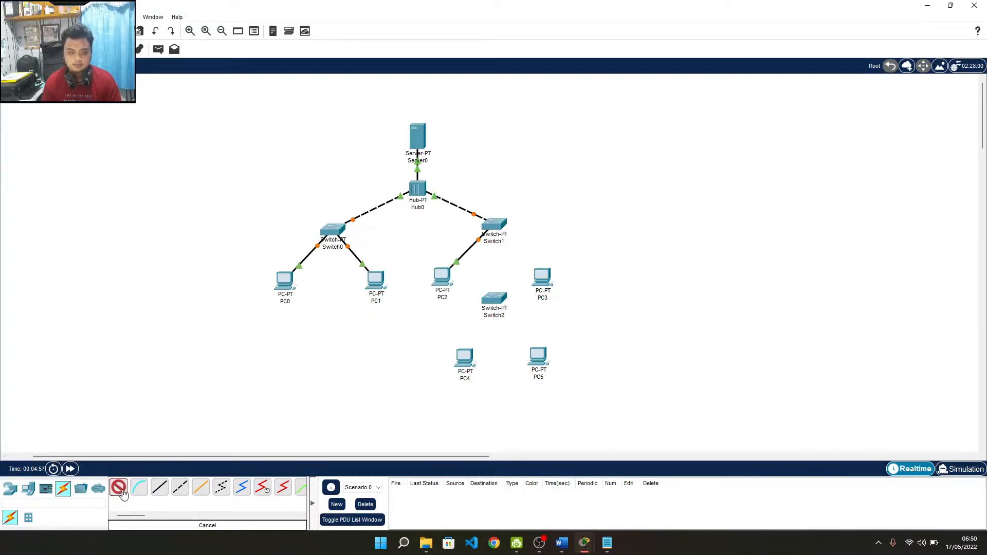
pyautogui.click(119, 488)
pyautogui.click(494, 225)
pyautogui.click(494, 298)
pyautogui.click(119, 487)
pyautogui.click(495, 299)
pyautogui.click(465, 358)
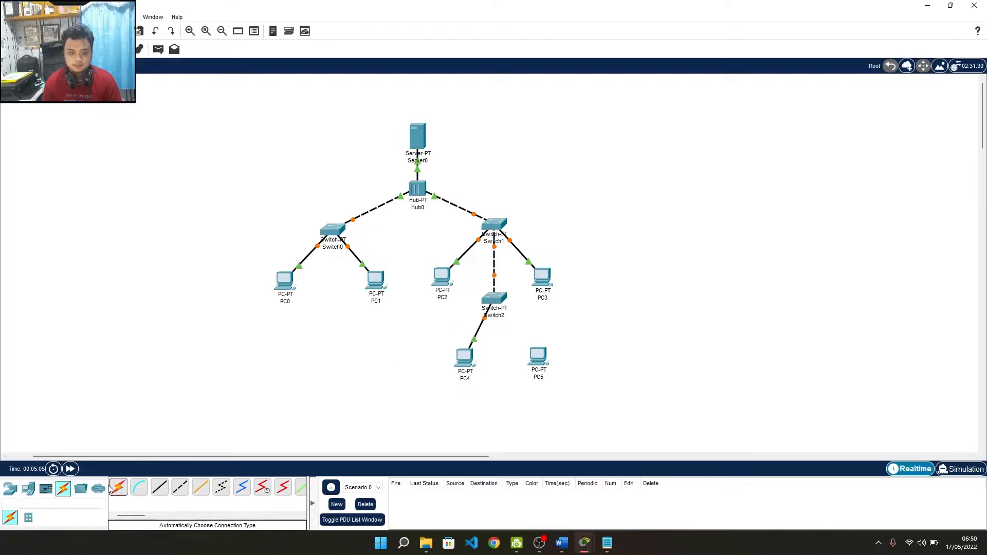
pyautogui.click(119, 487)
pyautogui.click(494, 299)
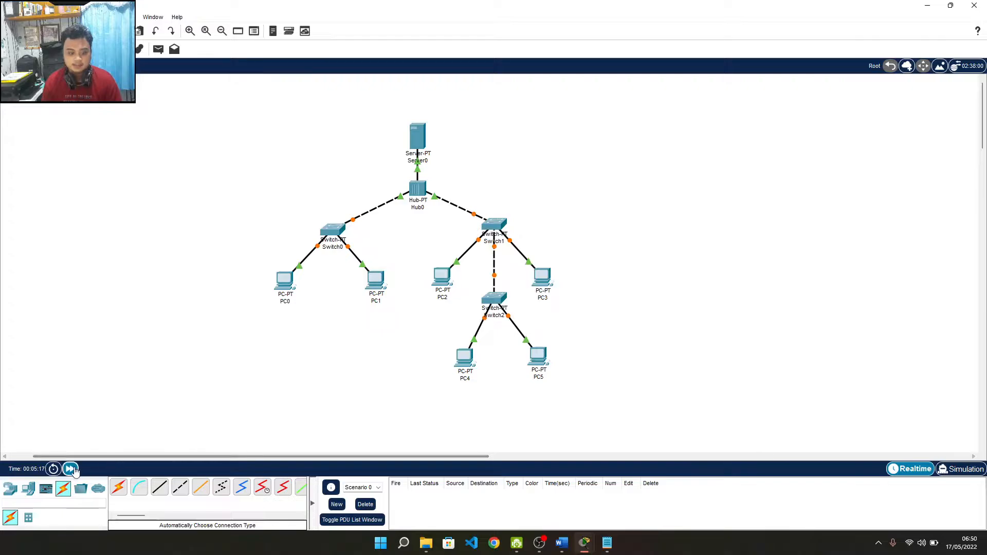
# Step: Fast-forward simulated time until every link turns green
pyautogui.click(67, 470)
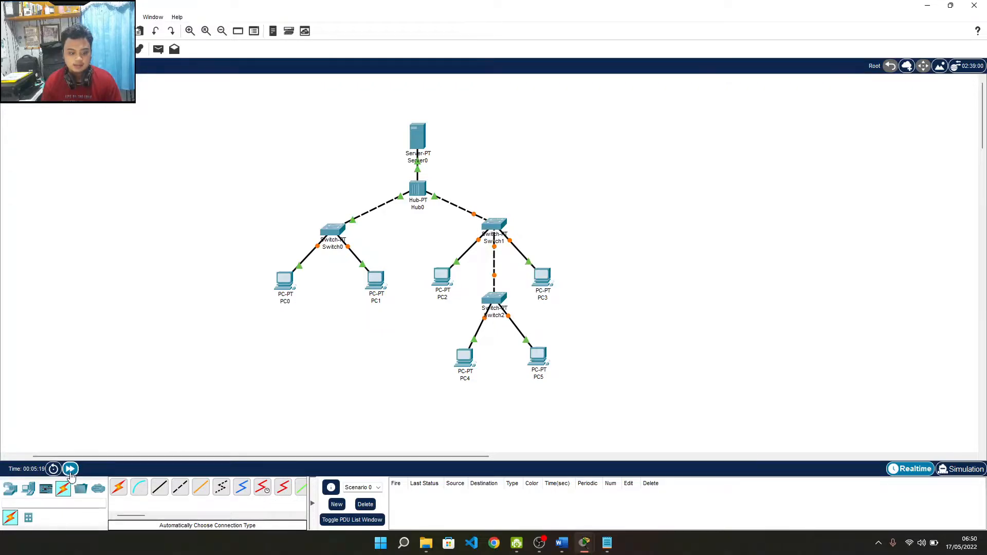
pyautogui.click(72, 470)
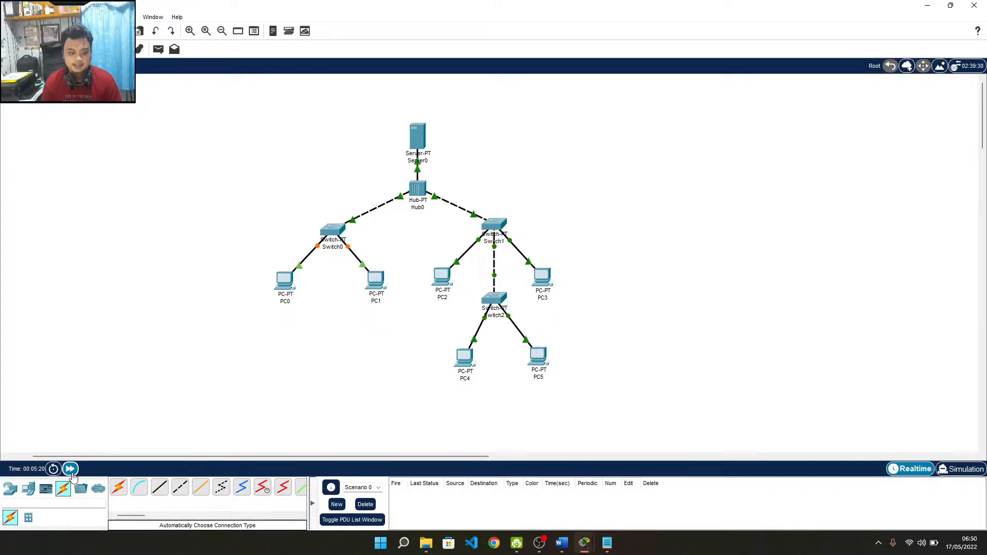
pyautogui.click(72, 470)
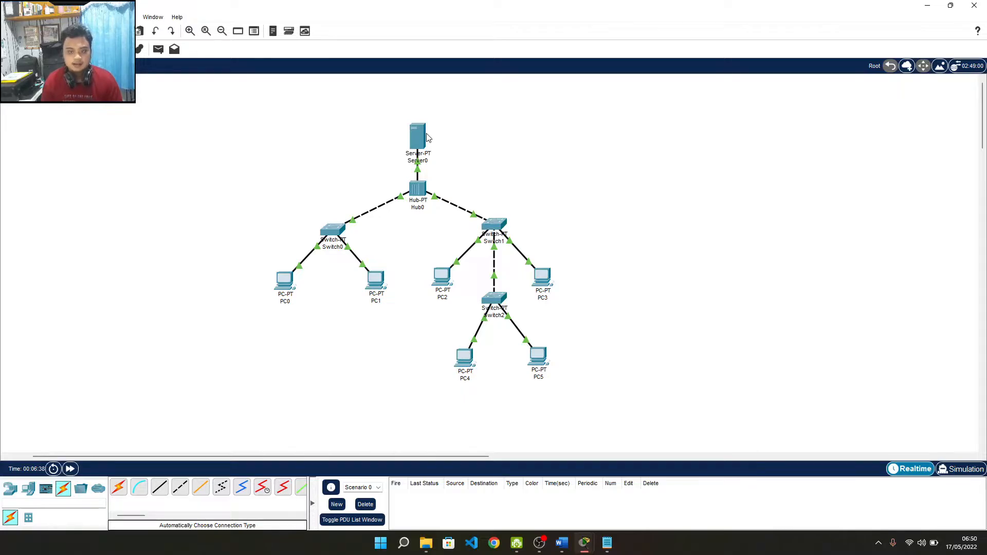
pyautogui.click(423, 137)
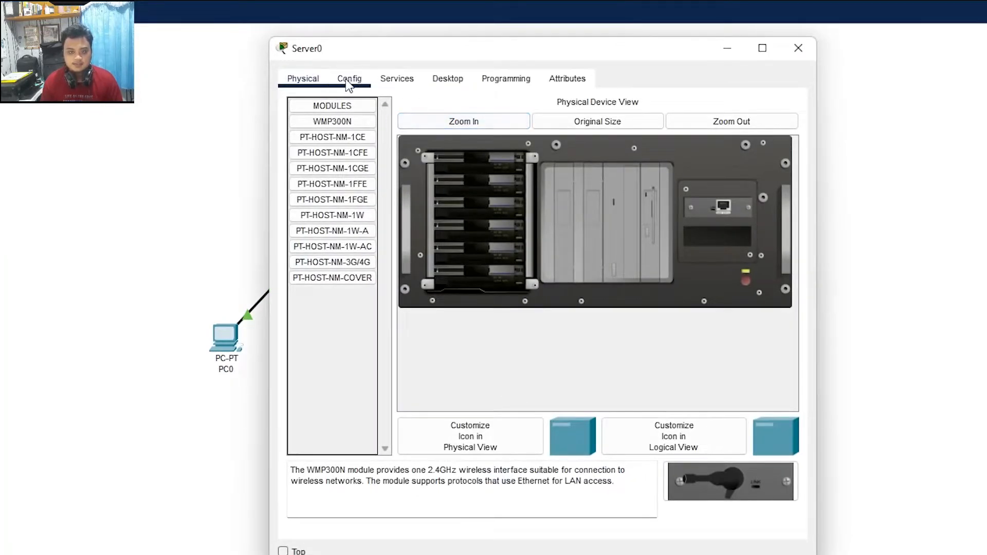
# Step: Open Server0's IP Configuration and copy 172.30.0.1 from the Notepad note
pyautogui.click(441, 78)
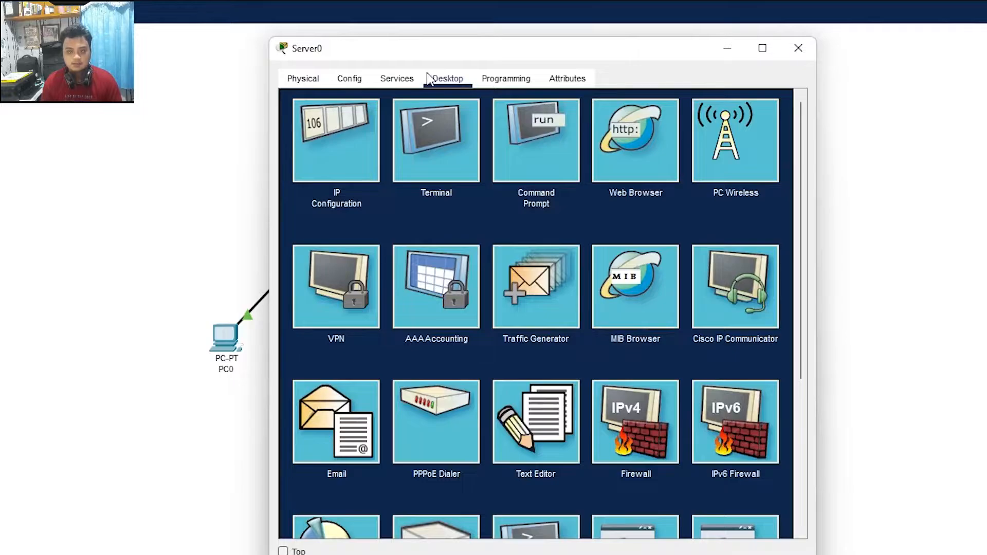
pyautogui.click(344, 164)
pyautogui.click(490, 166)
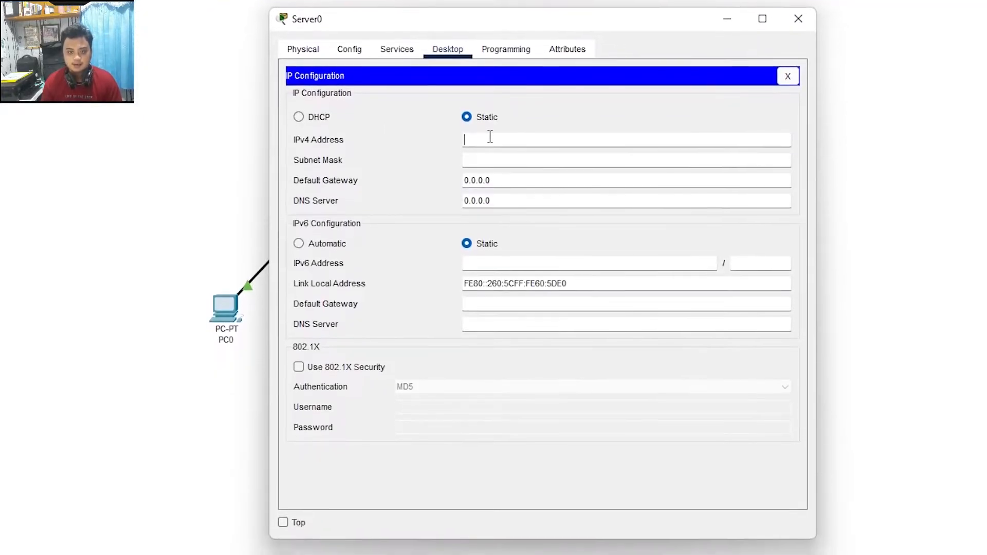
pyautogui.write('17')
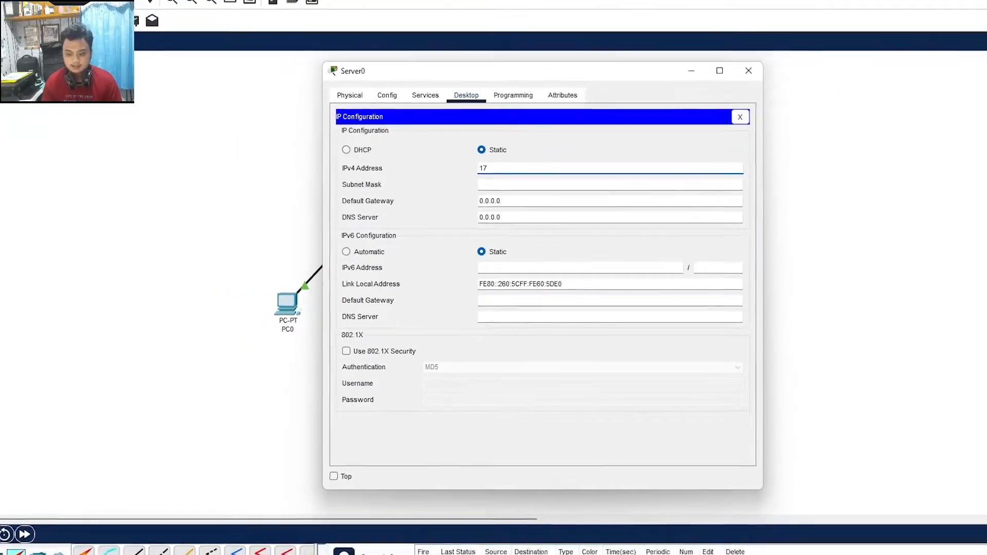
pyautogui.hotkey('alt', 'Tab')
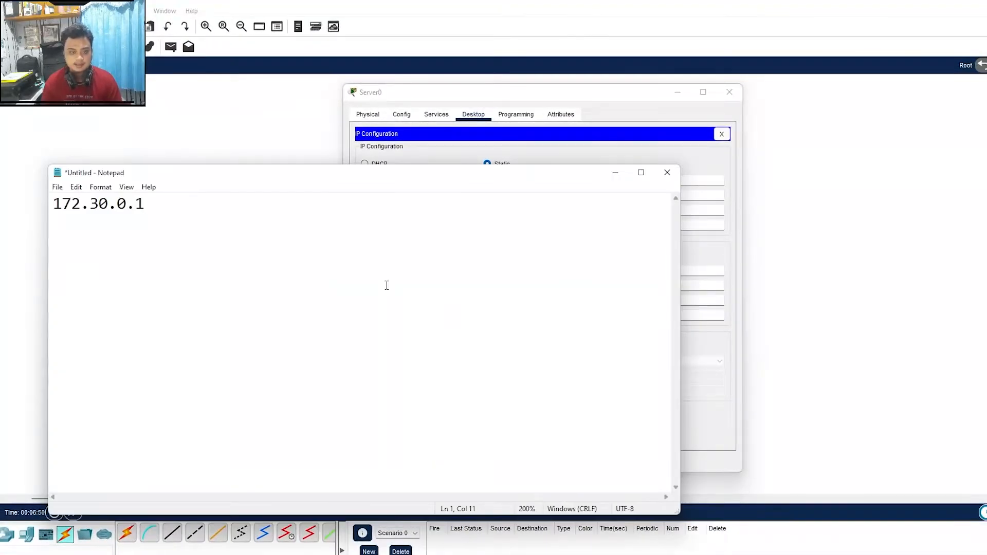
pyautogui.moveTo(191, 218); pyautogui.dragTo(1, 212)
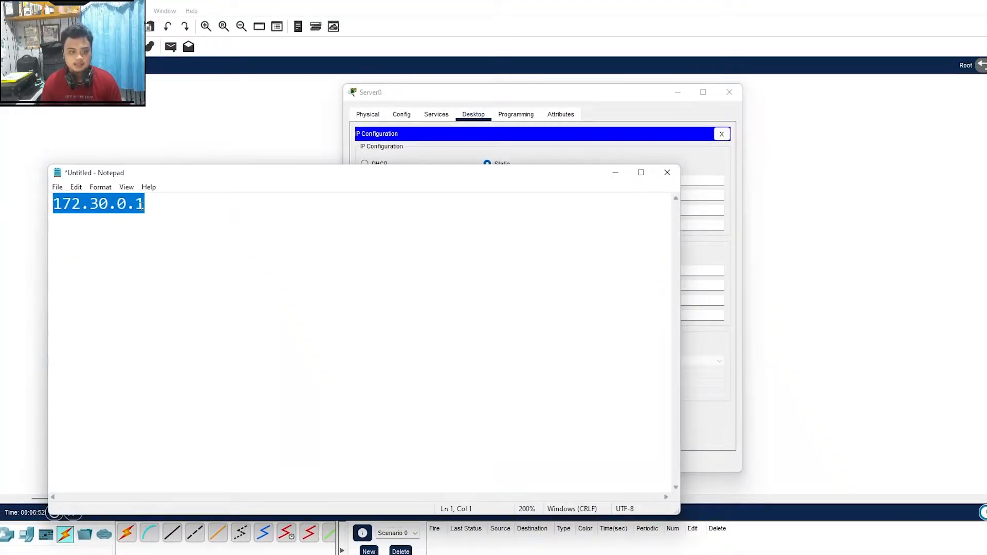
pyautogui.click(222, 204)
pyautogui.click(530, 138)
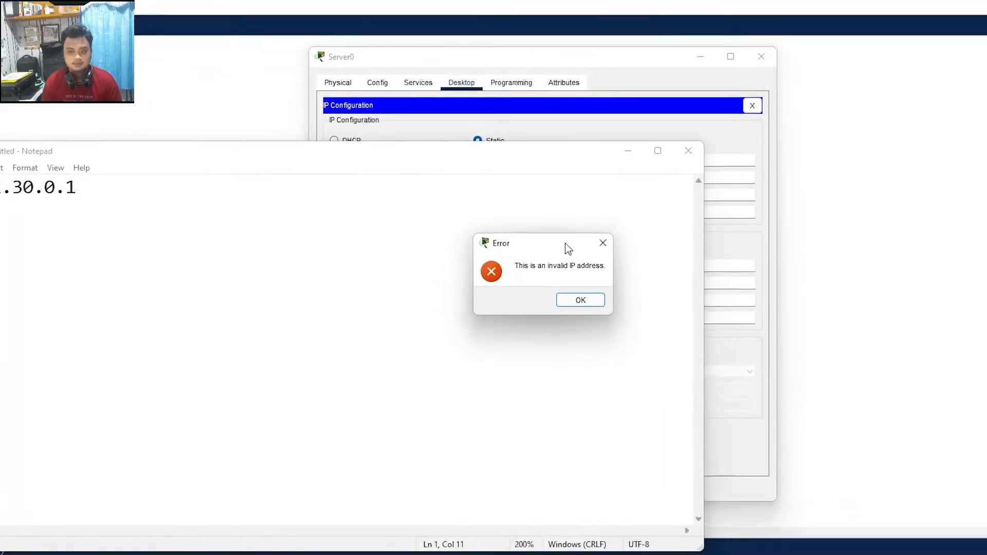
pyautogui.click(586, 301)
pyautogui.click(640, 128)
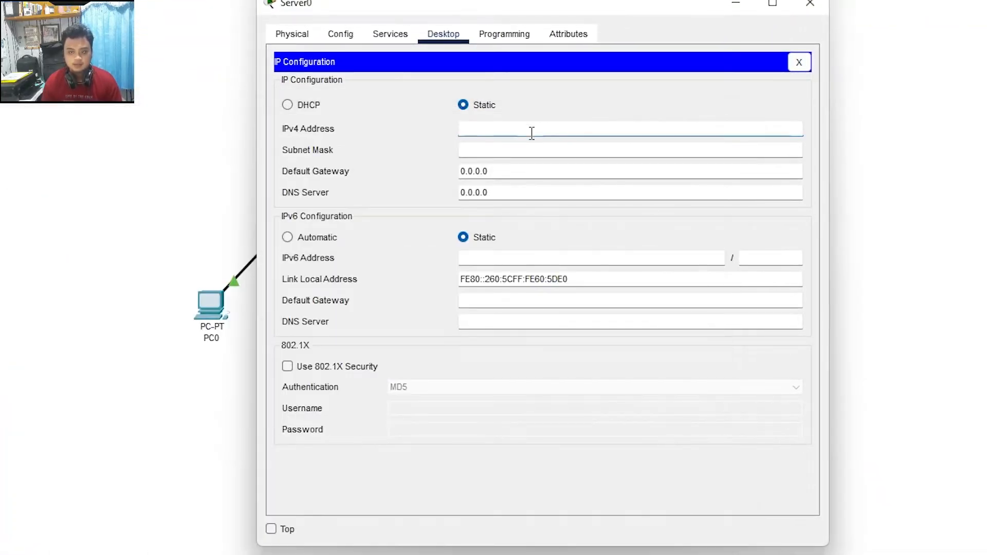
# Step: Enter IPv4 172.30.0.1, mask 255.255.0.0 and gateway 172.30.0.1 on Server0
pyautogui.click(532, 141)
pyautogui.write('172.30.')
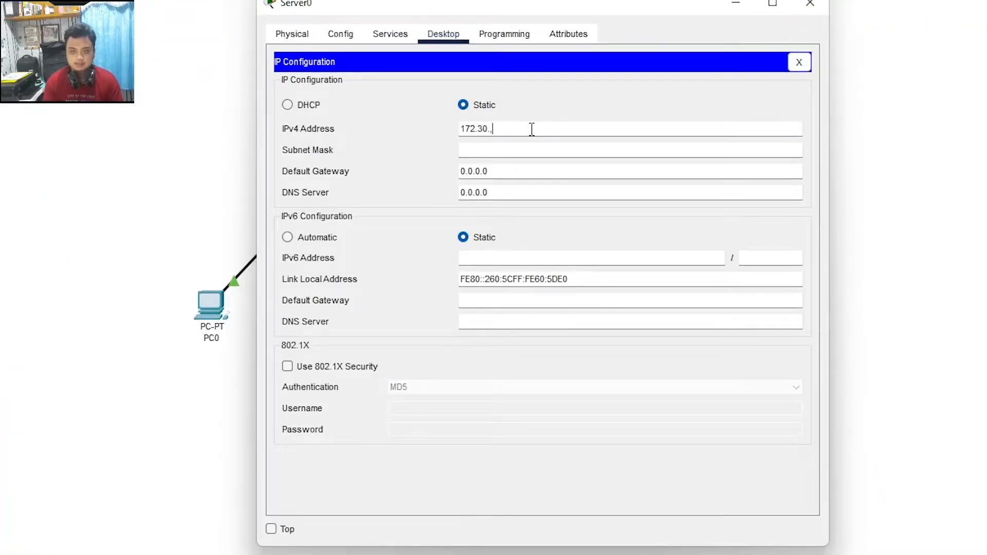
pyautogui.write('0')
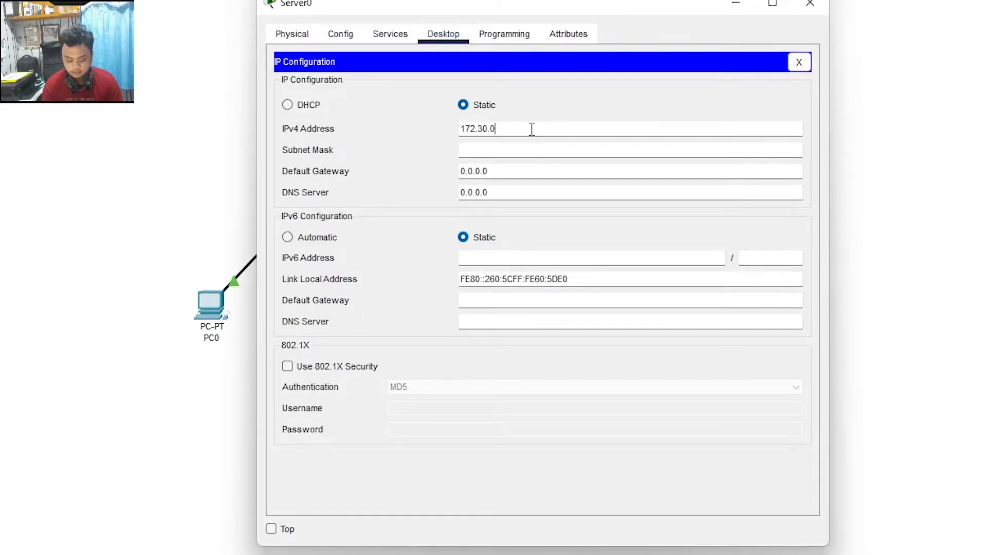
pyautogui.write('.1')
pyautogui.press('Tab')
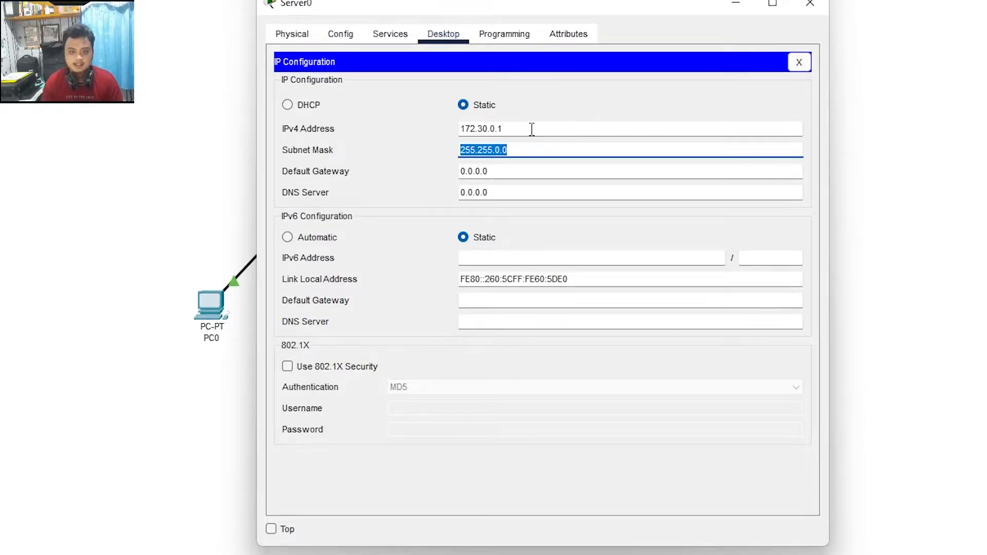
pyautogui.click(535, 151)
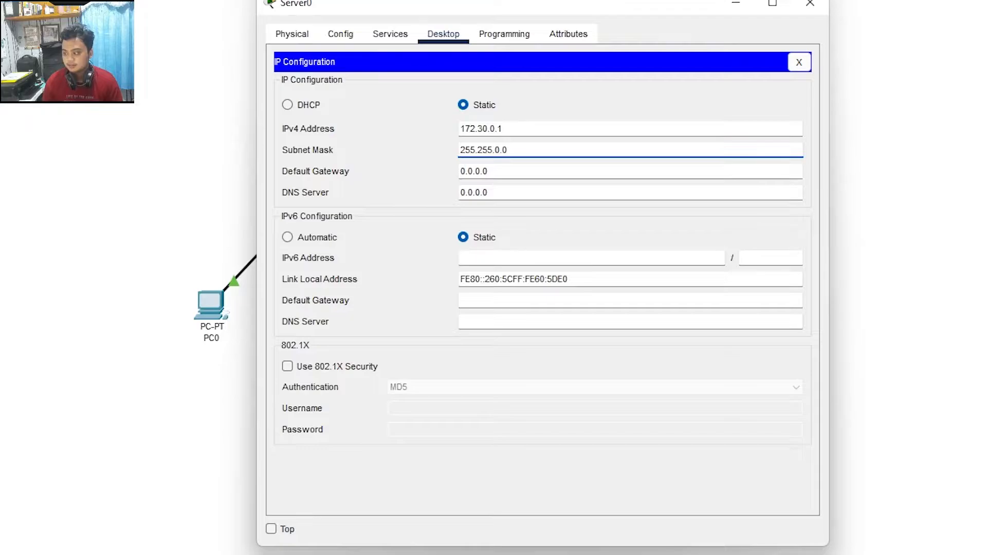
pyautogui.click(507, 168)
pyautogui.moveTo(533, 132); pyautogui.dragTo(426, 133)
pyautogui.hotkey('ctrl', 'c')
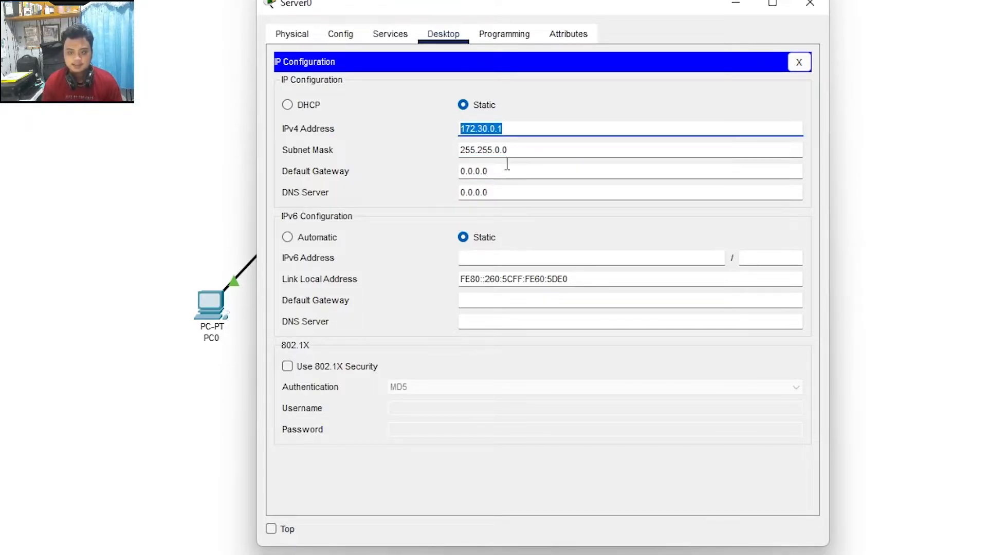
pyautogui.click(506, 168)
pyautogui.hotkey('ctrl', 'a')
pyautogui.hotkey('ctrl', 'v')
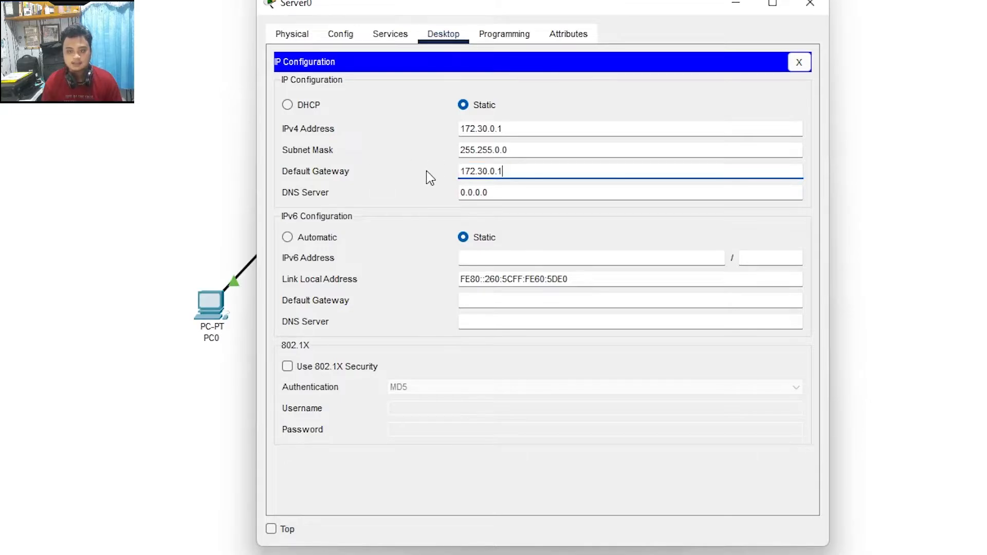
pyautogui.press('Tab')
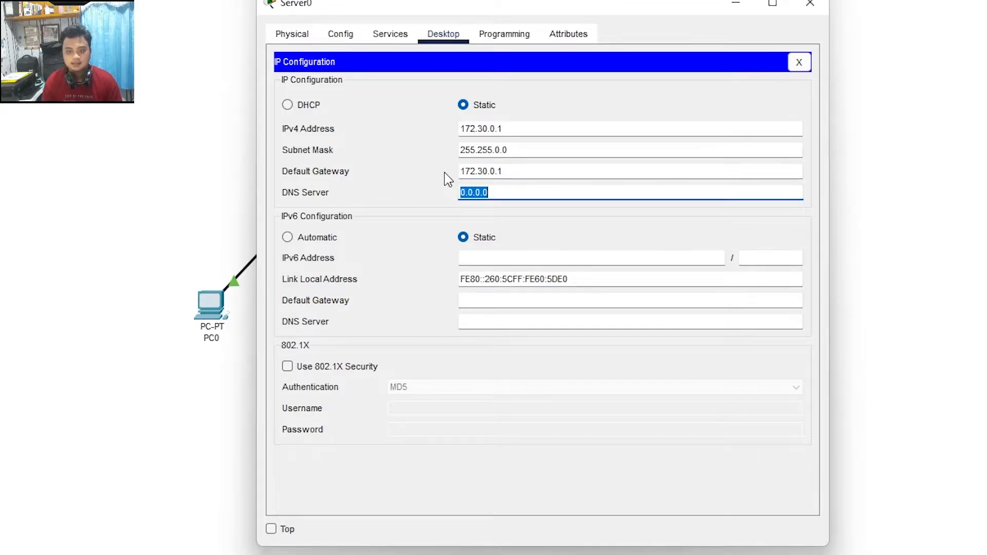
pyautogui.click(554, 195)
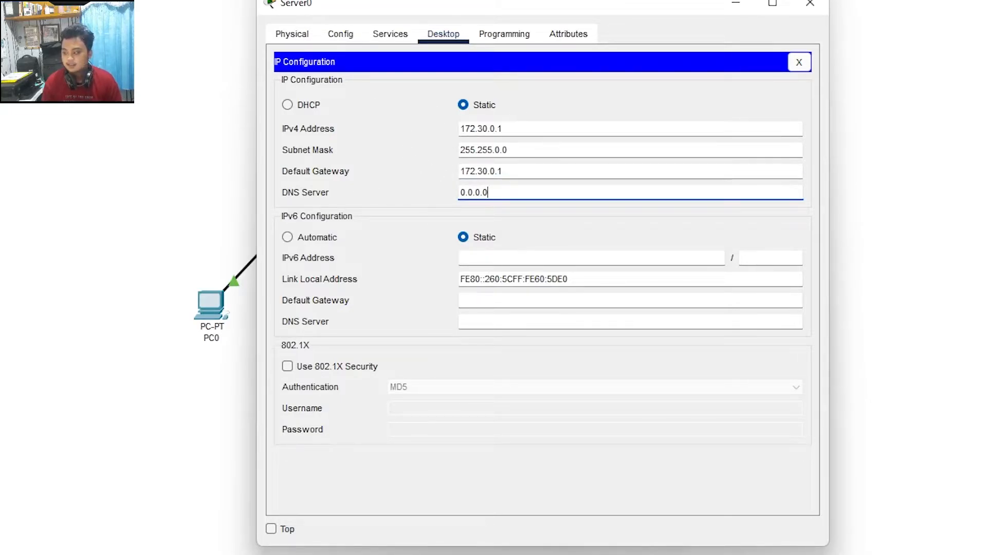
pyautogui.click(798, 62)
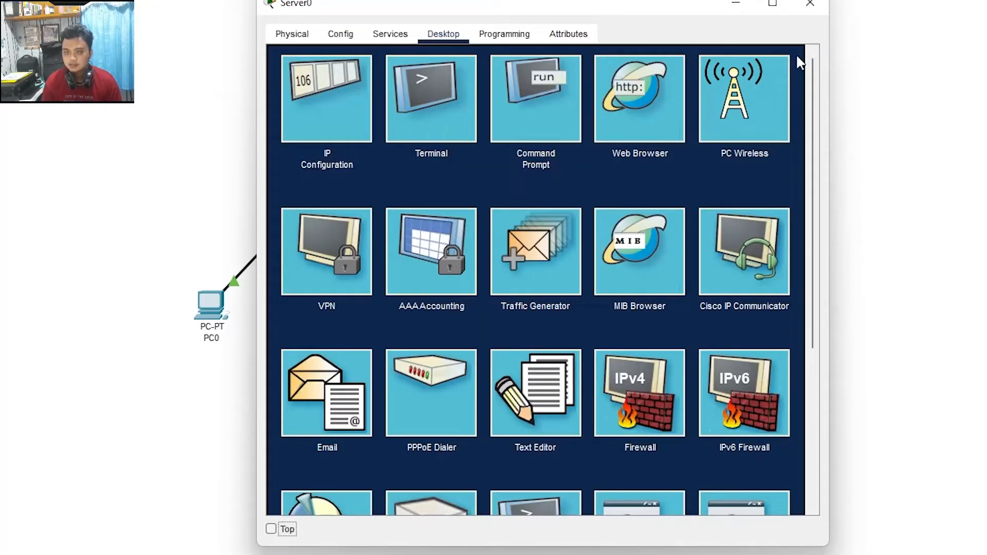
# Step: Switch Server0's DHCP service on and set the pool gateway to 172.30.0.1
pyautogui.click(389, 36)
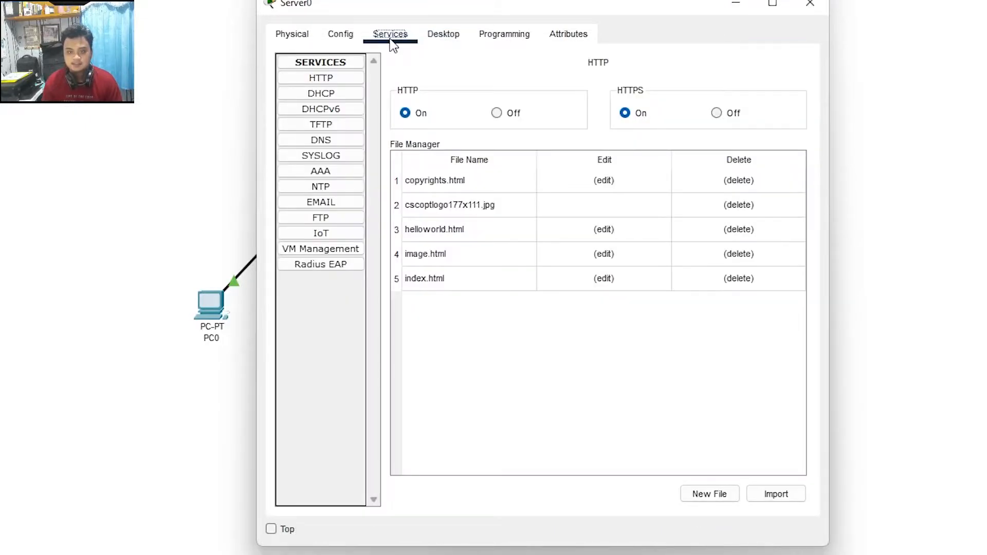
pyautogui.click(338, 96)
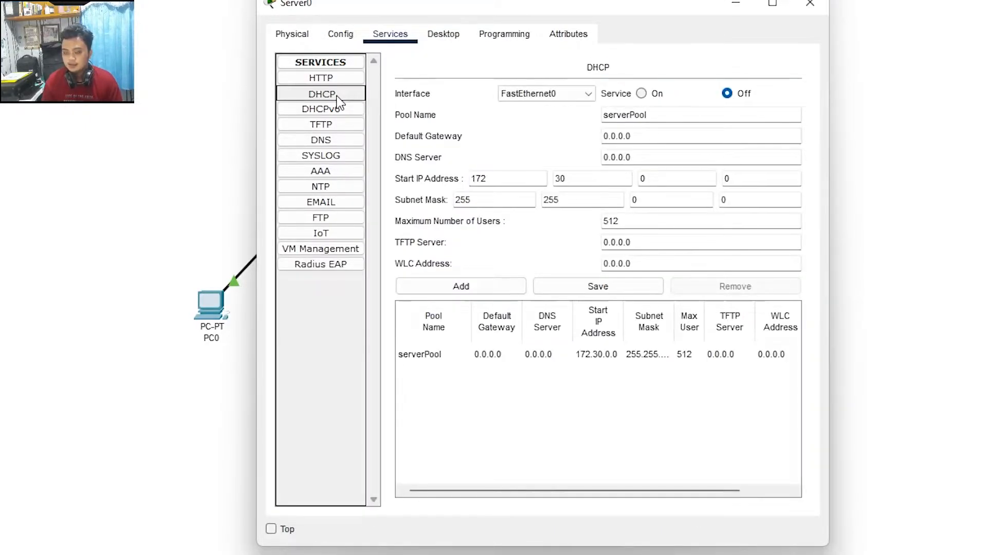
pyautogui.click(641, 93)
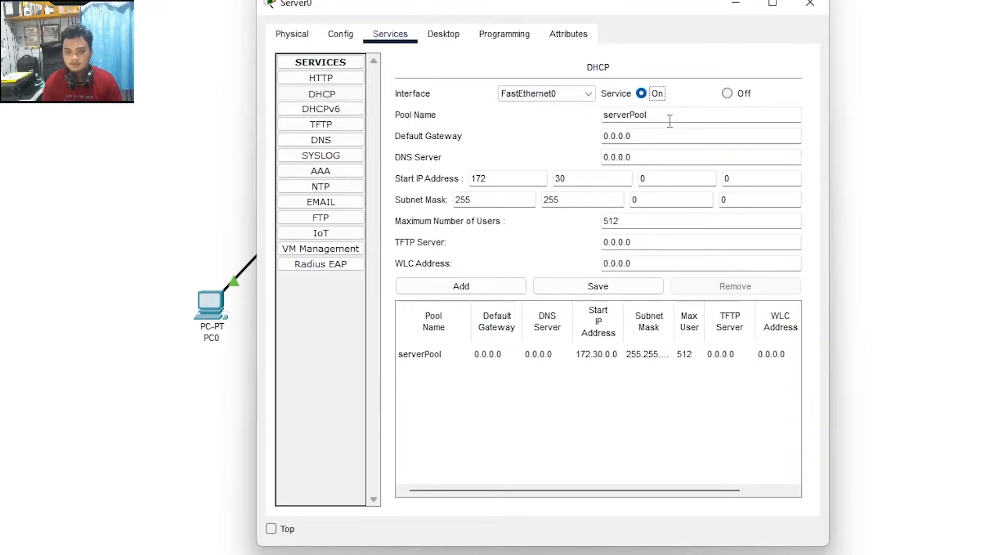
pyautogui.click(643, 134)
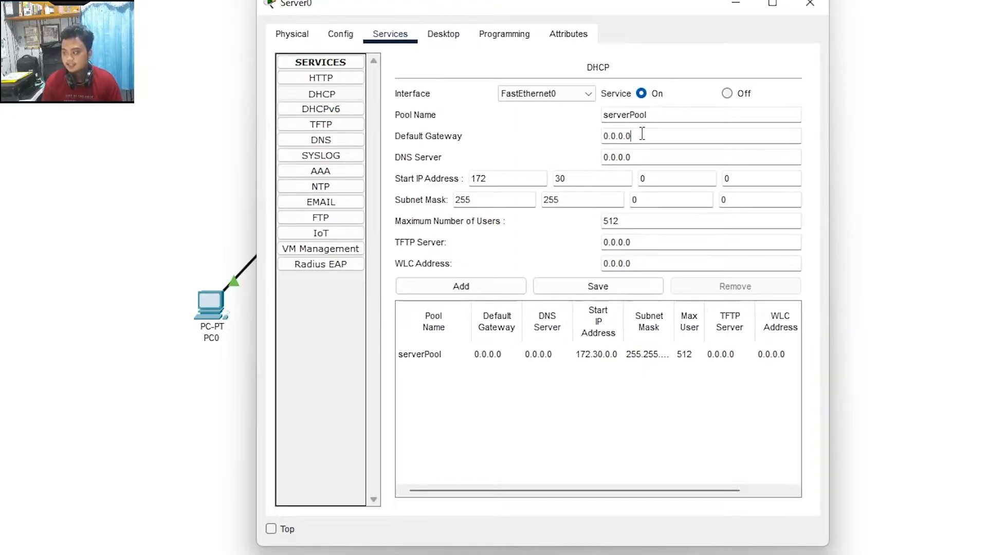
pyautogui.moveTo(642, 133); pyautogui.dragTo(556, 134)
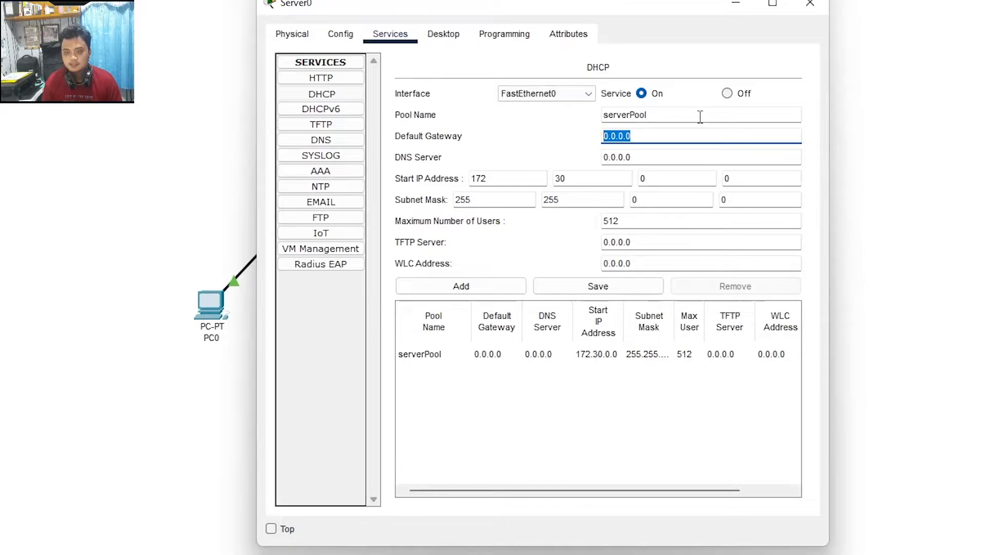
pyautogui.write('172.30.0.1')
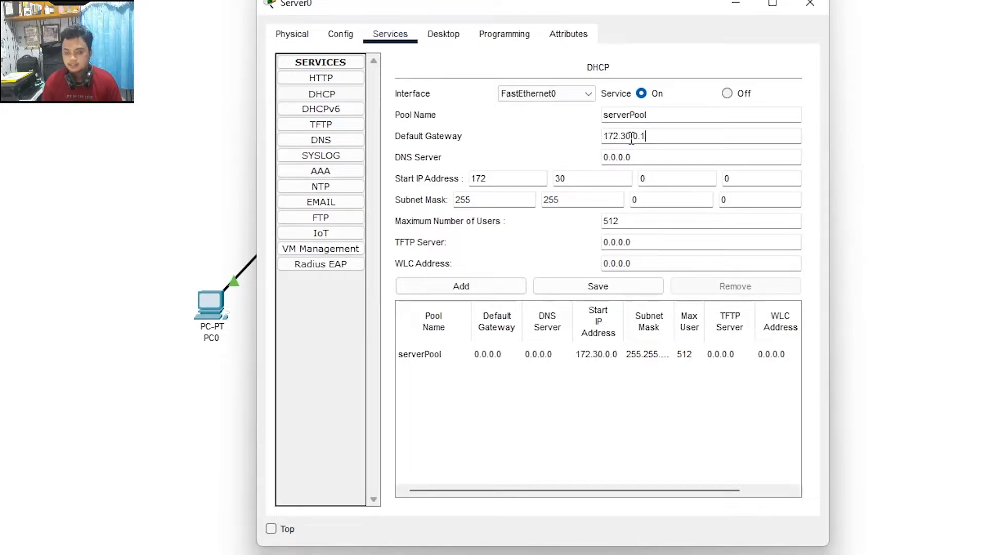
pyautogui.press('Tab')
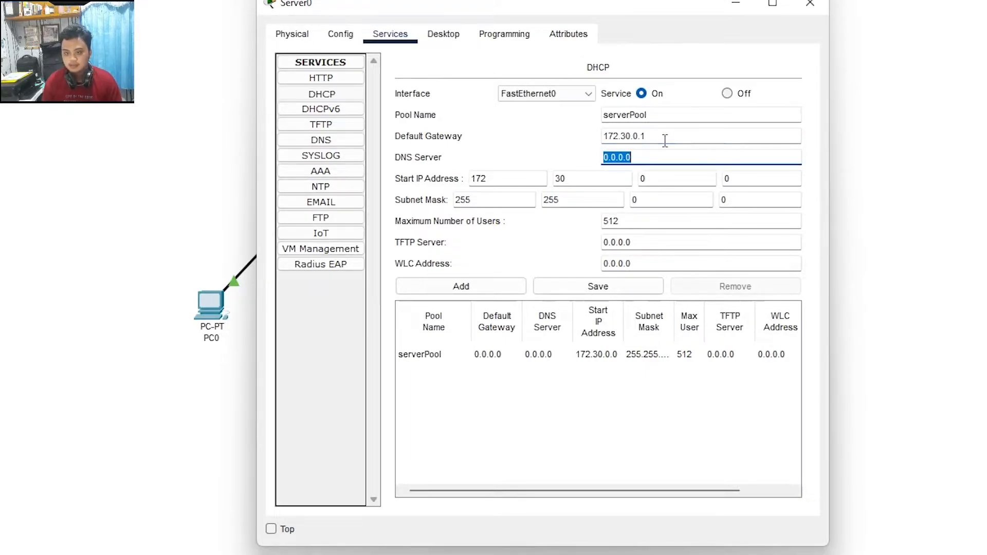
# Step: Set the pool start address to 172.30.0.2, save serverPool and close Server0
pyautogui.click(521, 180)
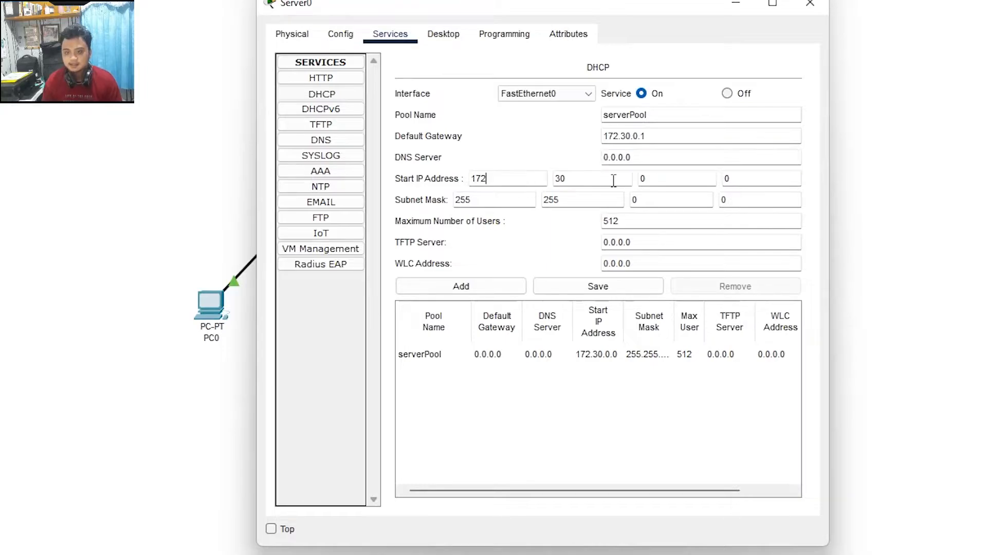
pyautogui.click(617, 183)
pyautogui.click(683, 182)
pyautogui.moveTo(740, 182); pyautogui.dragTo(705, 181)
pyautogui.write('2')
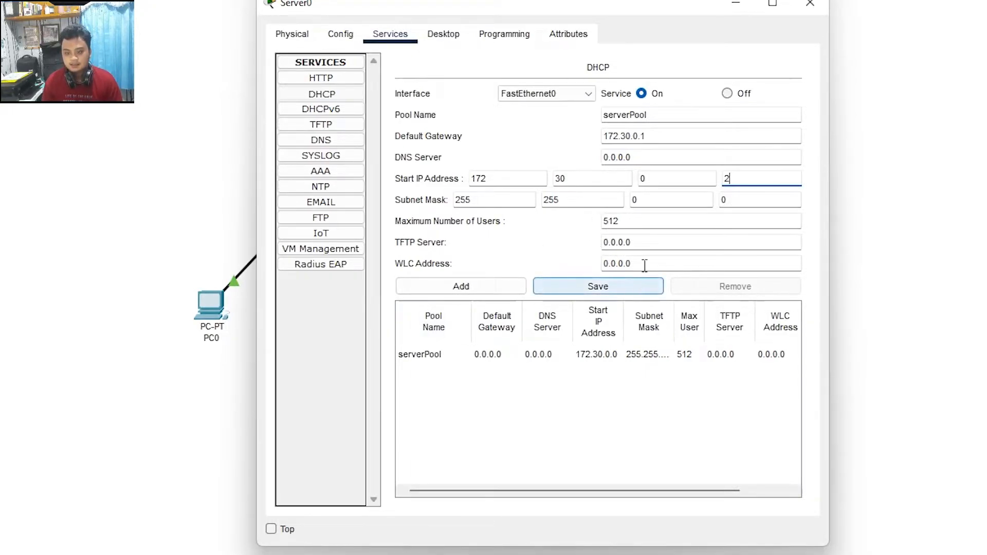
pyautogui.click(613, 289)
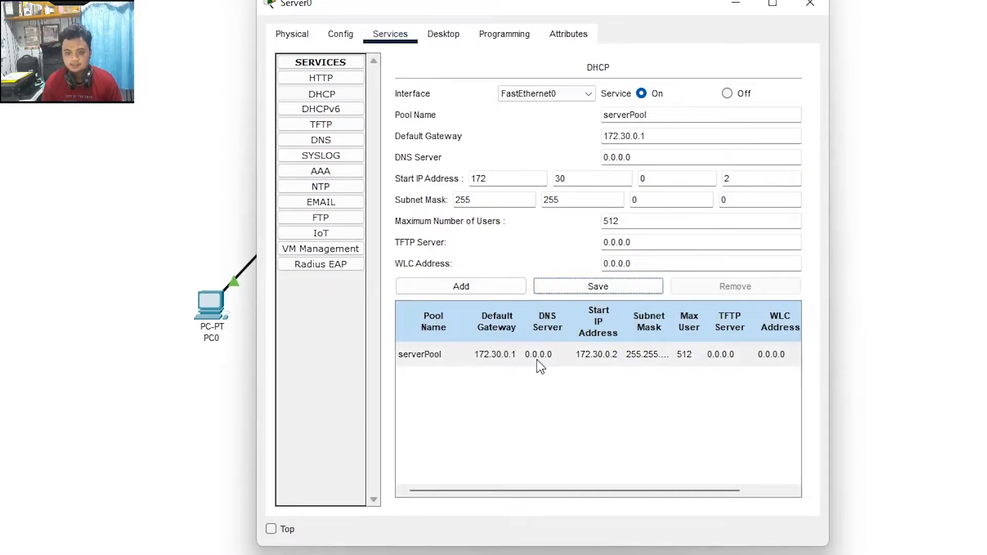
pyautogui.click(821, 5)
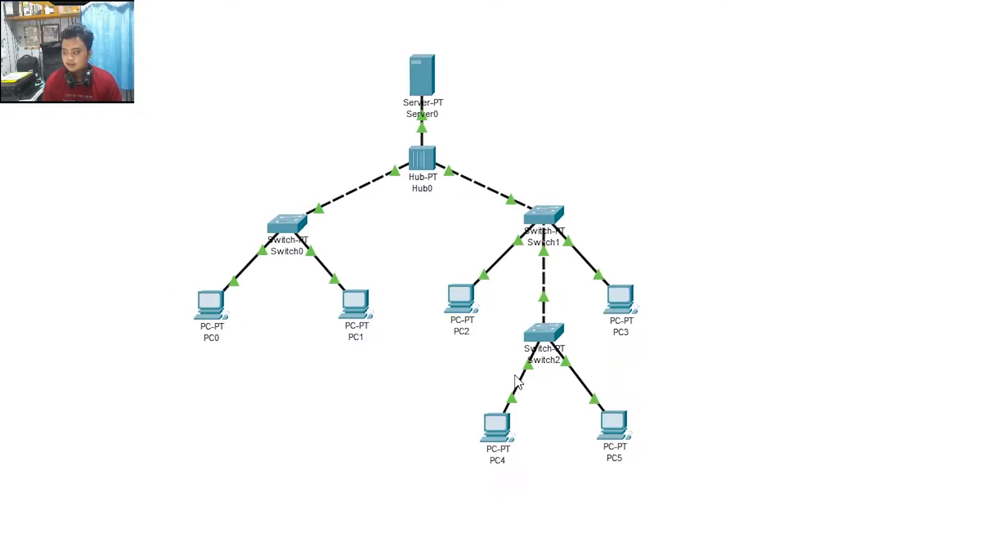
# Step: Switch PC0 to DHCP so it gets 172.30.0.2, mask 255.255.0.0, gateway 172.30.0.1
pyautogui.doubleClick(211, 305)
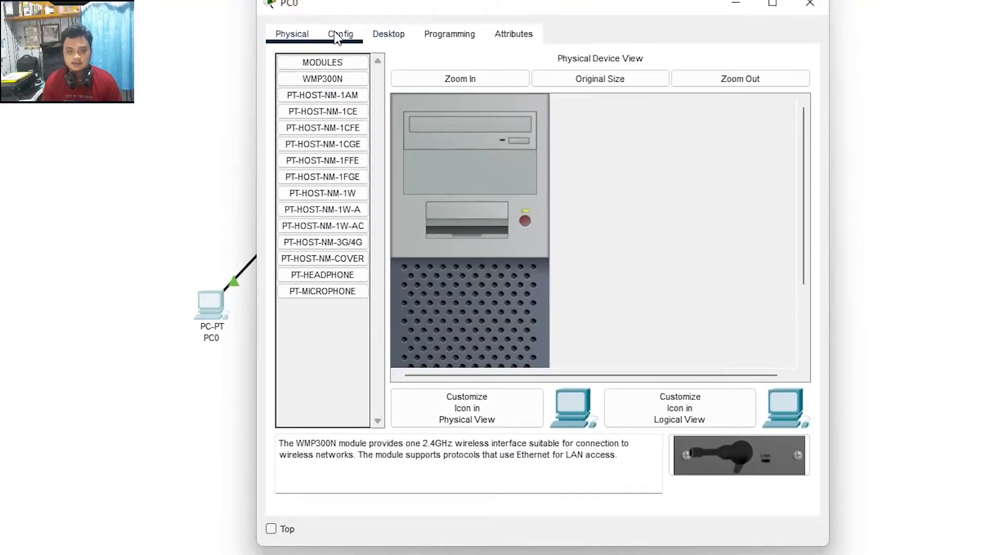
pyautogui.click(393, 36)
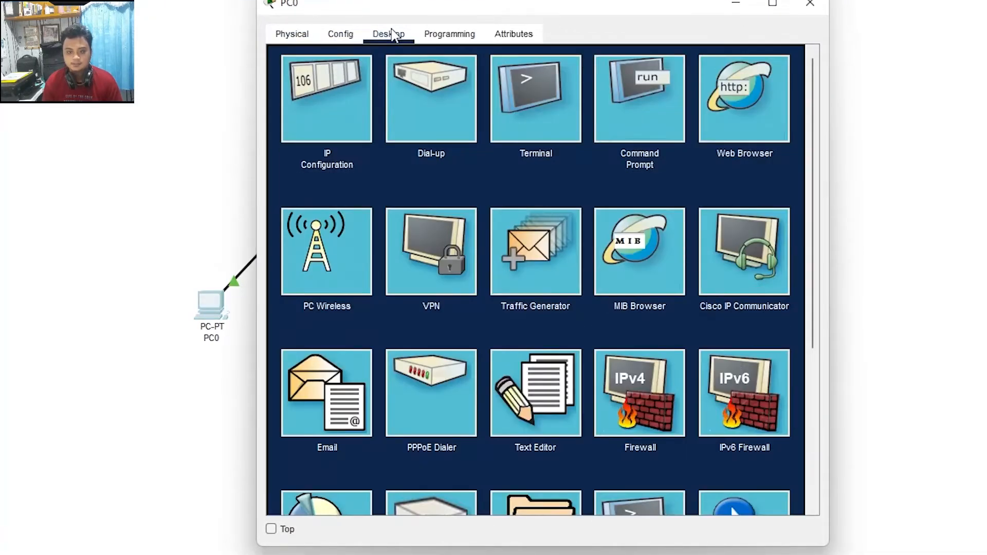
pyautogui.click(337, 85)
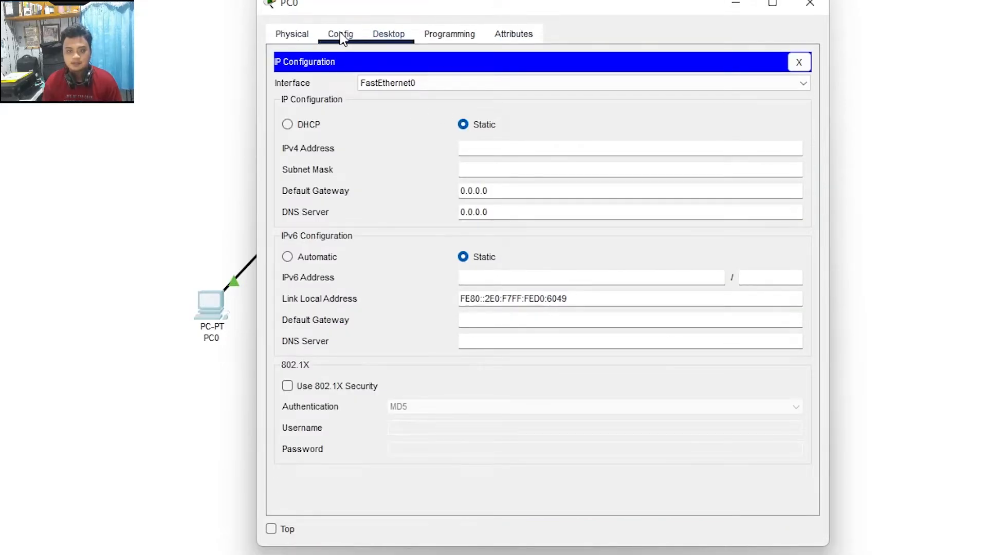
pyautogui.click(341, 36)
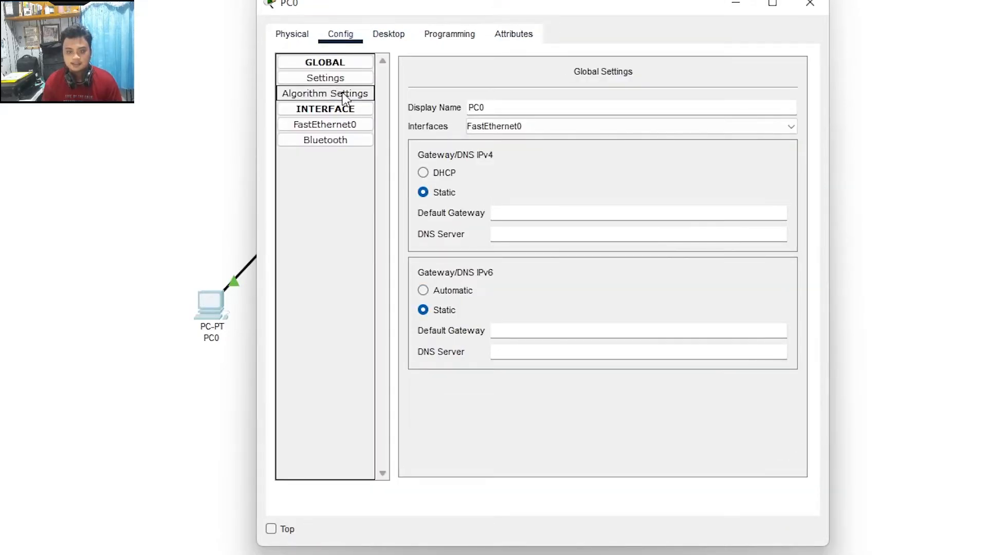
pyautogui.click(453, 174)
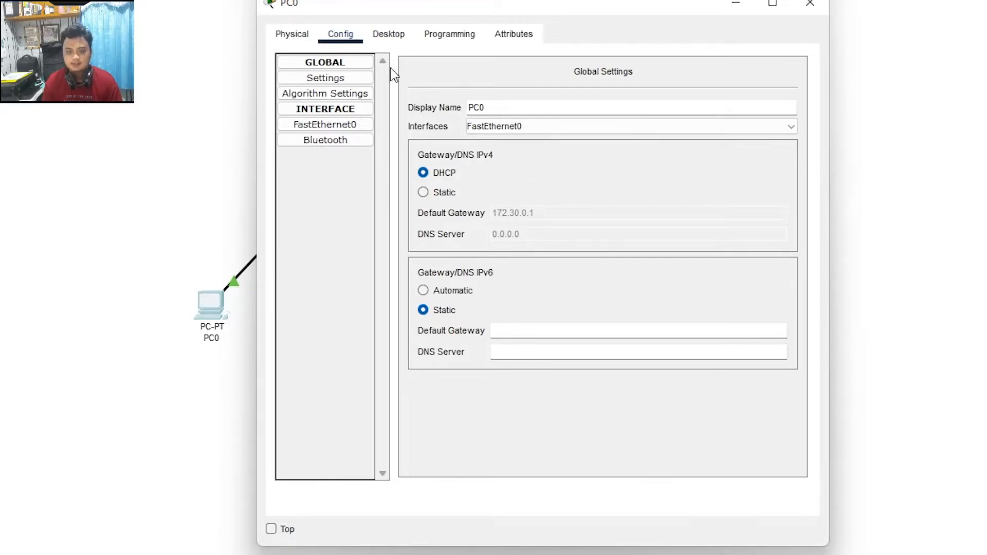
pyautogui.click(389, 34)
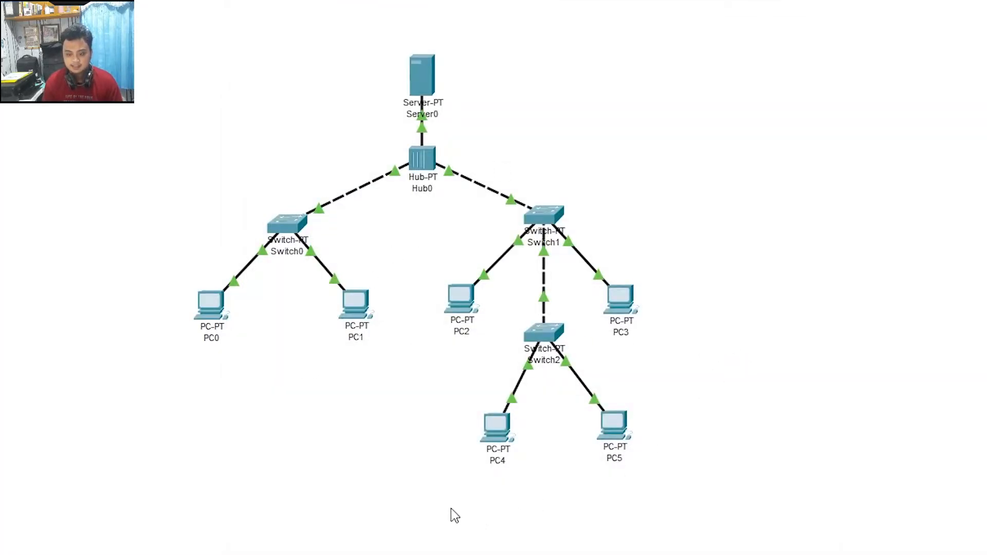
# Step: Select PC4 and PC5 together and delete them from the topology
pyautogui.moveTo(451, 508); pyautogui.dragTo(658, 409)
pyautogui.press('Delete')
pyautogui.press('Return')
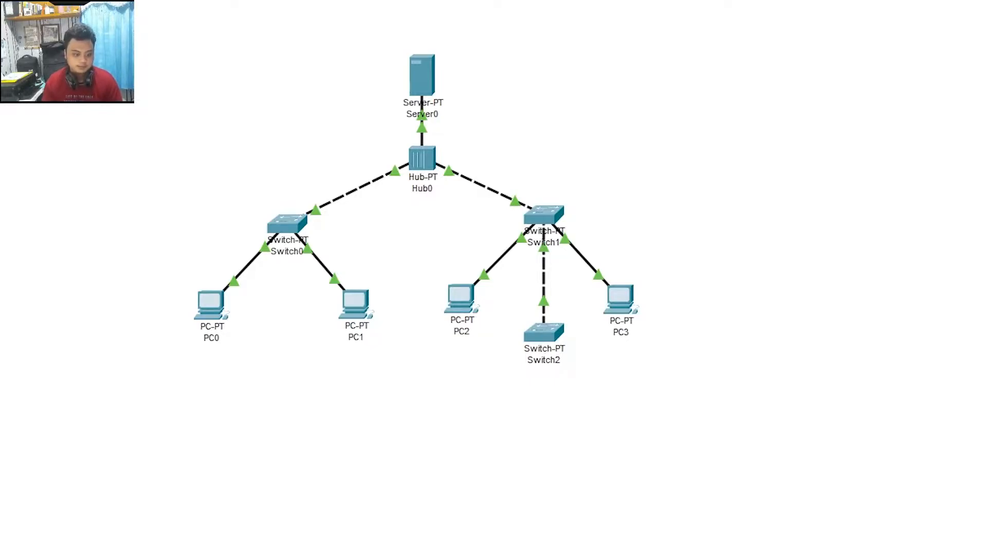
# Step: Place Laptop0 and Laptop1 below Switch2 and cable each laptop to Switch2
pyautogui.click(500, 420)
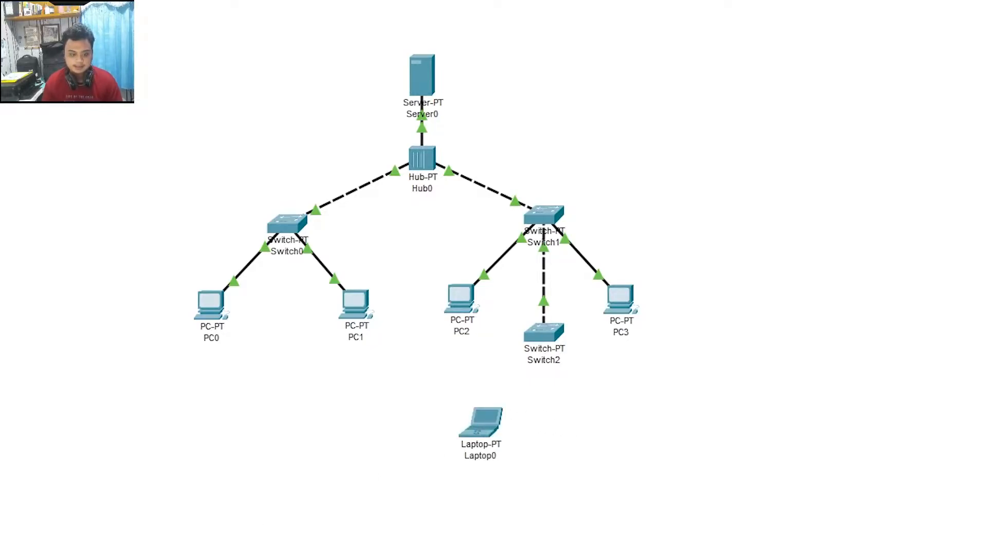
pyautogui.click(599, 442)
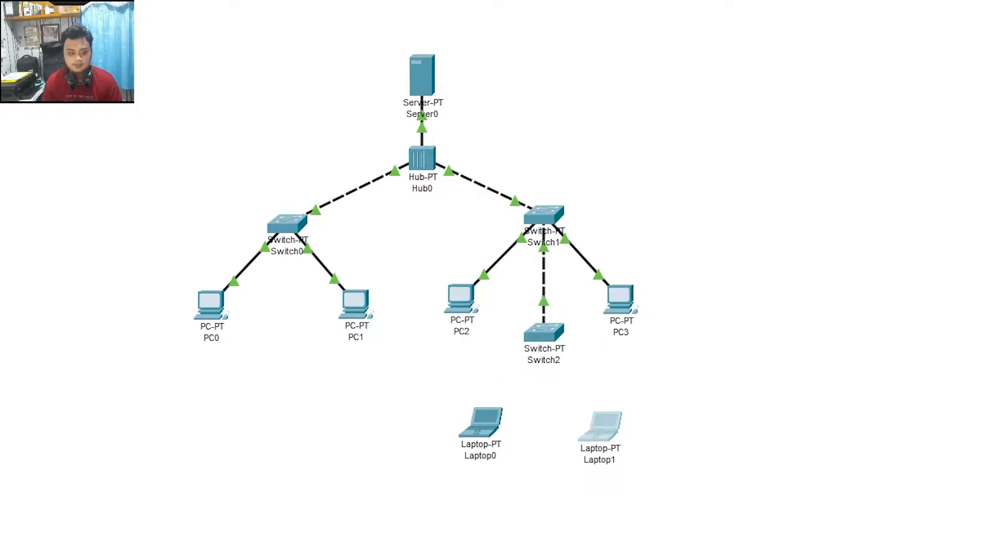
pyautogui.click(540, 339)
pyautogui.click(480, 417)
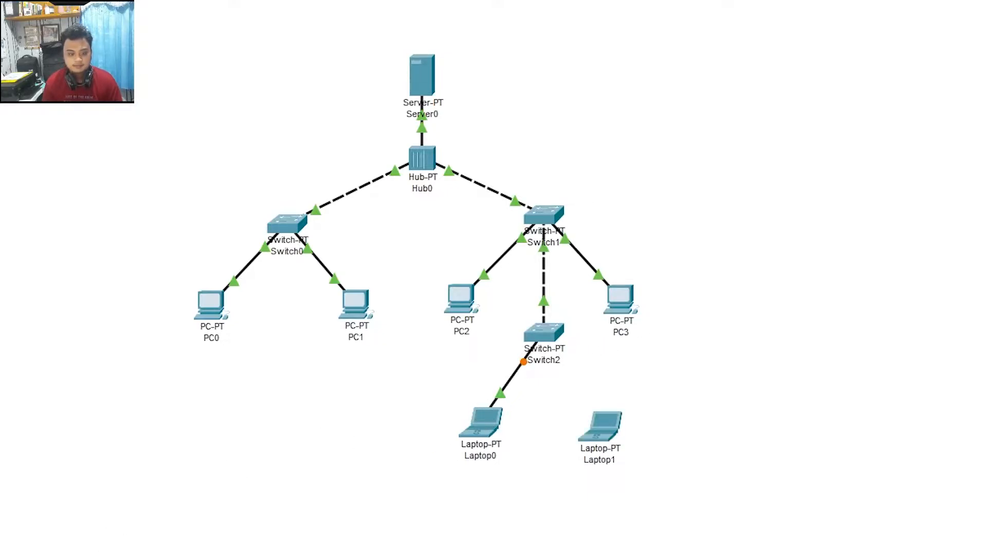
pyautogui.click(553, 333)
pyautogui.click(613, 430)
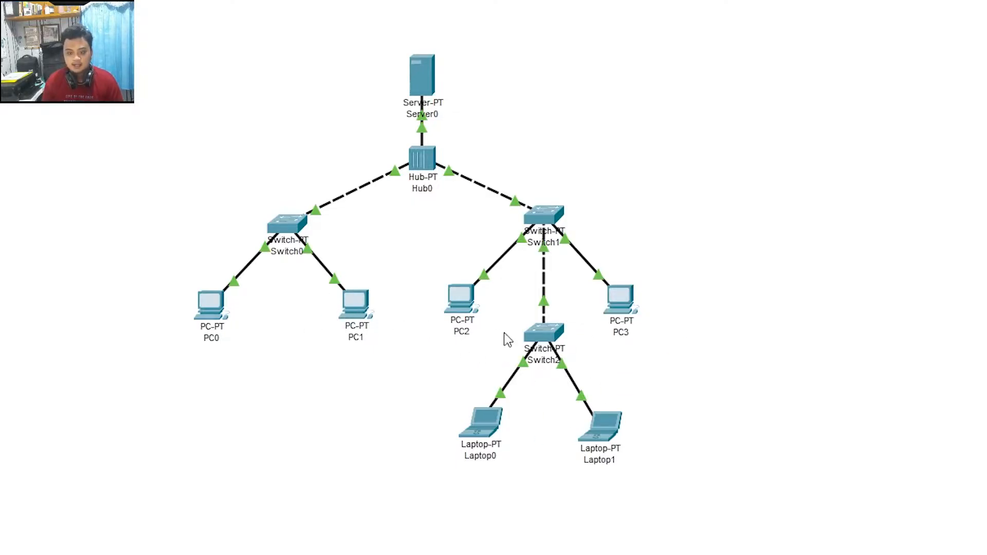
# Step: Set PC1, PC2 and PC3 to DHCP addressing in their Config settings
pyautogui.click(362, 325)
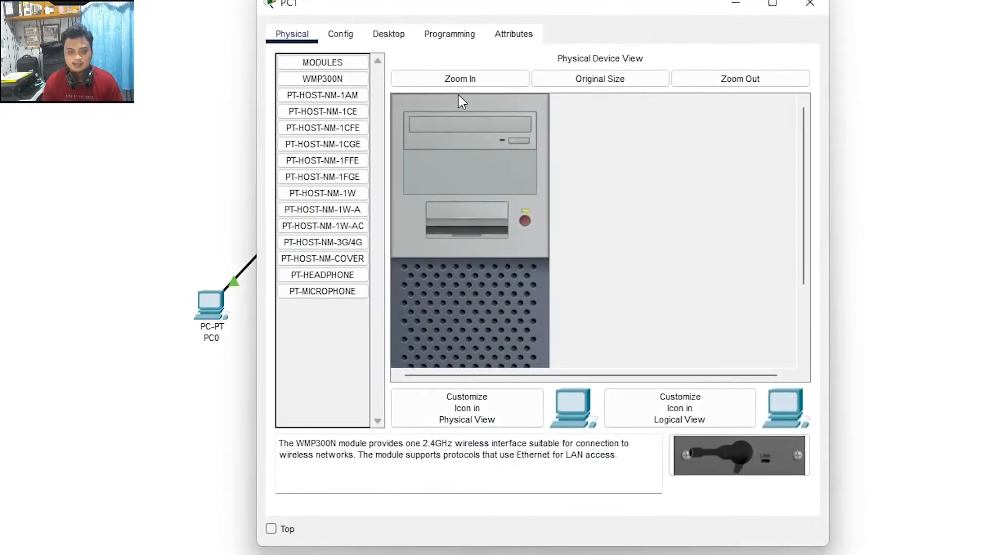
pyautogui.click(341, 32)
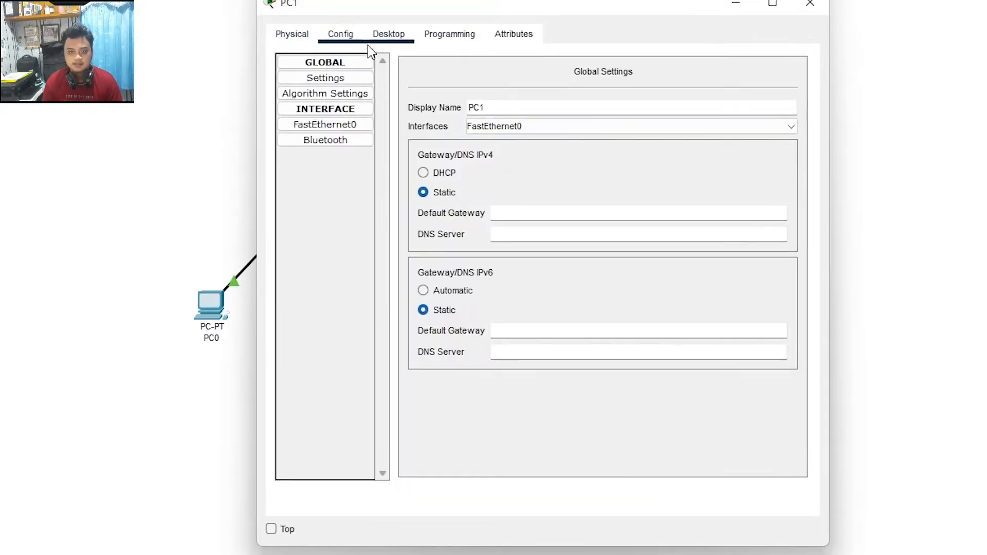
pyautogui.click(430, 177)
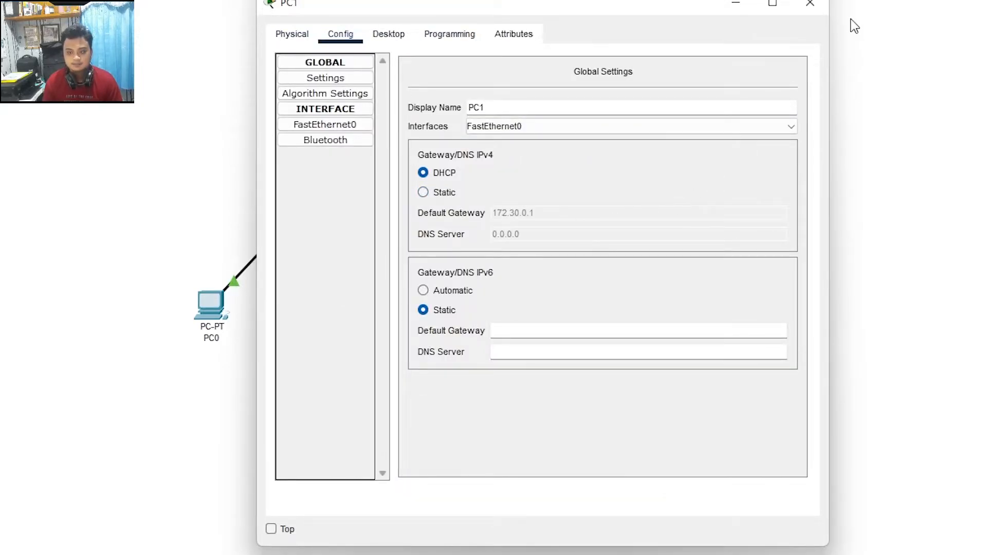
pyautogui.press('Escape')
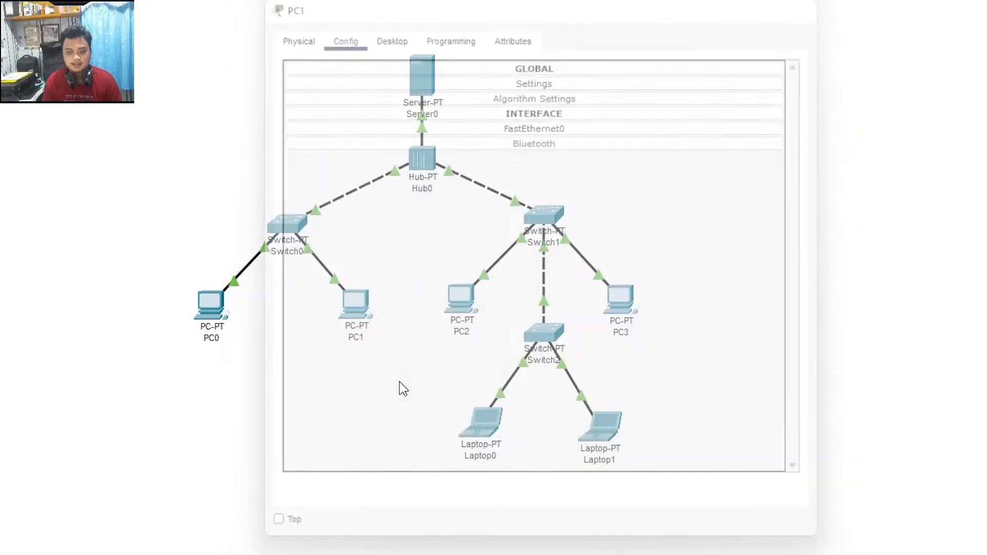
pyautogui.click(461, 301)
pyautogui.click(342, 33)
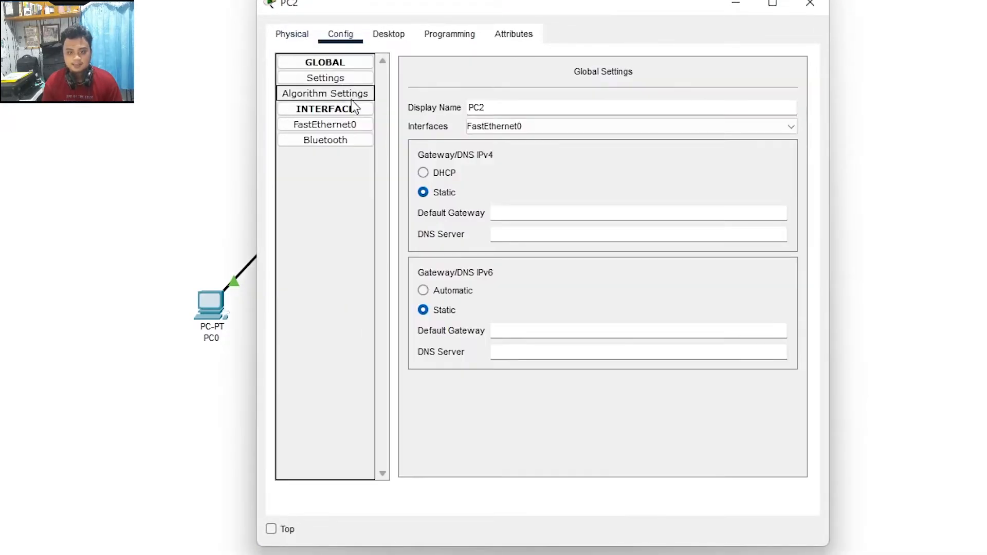
pyautogui.click(446, 173)
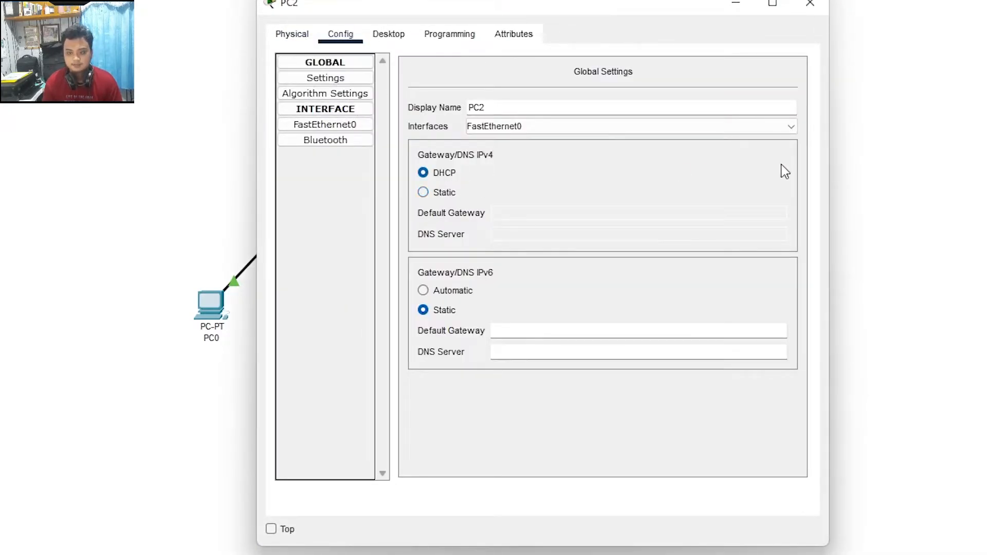
pyautogui.click(811, 3)
pyautogui.click(586, 302)
pyautogui.click(341, 32)
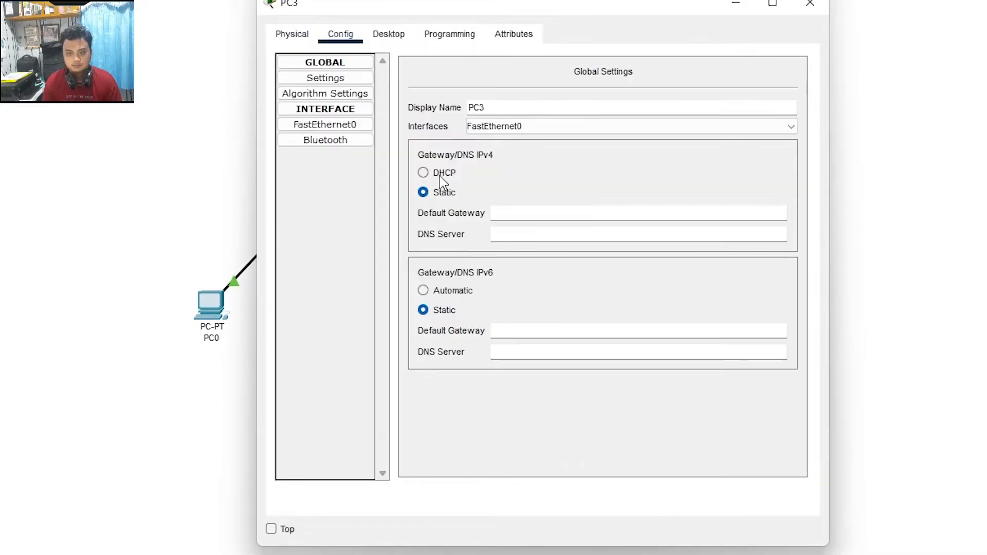
pyautogui.click(442, 173)
pyautogui.press('Escape')
# Step: Set Laptop0 to DHCP and confirm it received 172.30.0.6 with gateway 172.30.0.1
pyautogui.click(478, 418)
pyautogui.click(354, 35)
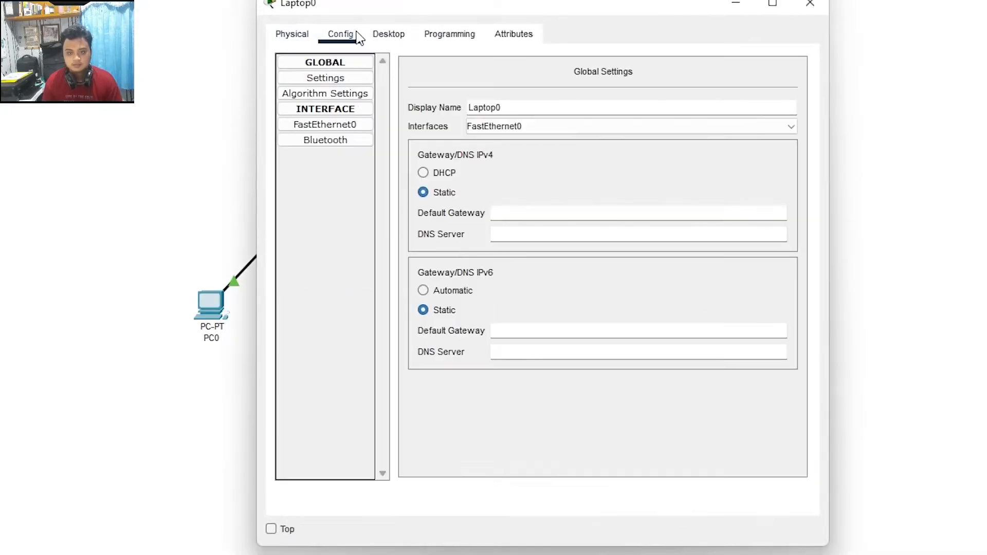
pyautogui.moveTo(507, 2); pyautogui.dragTo(925, 0)
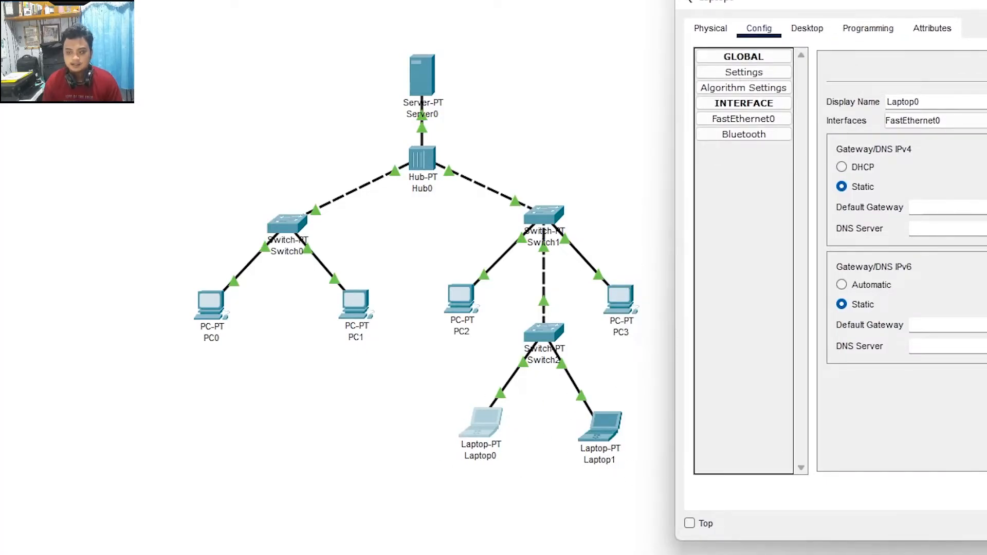
pyautogui.click(859, 169)
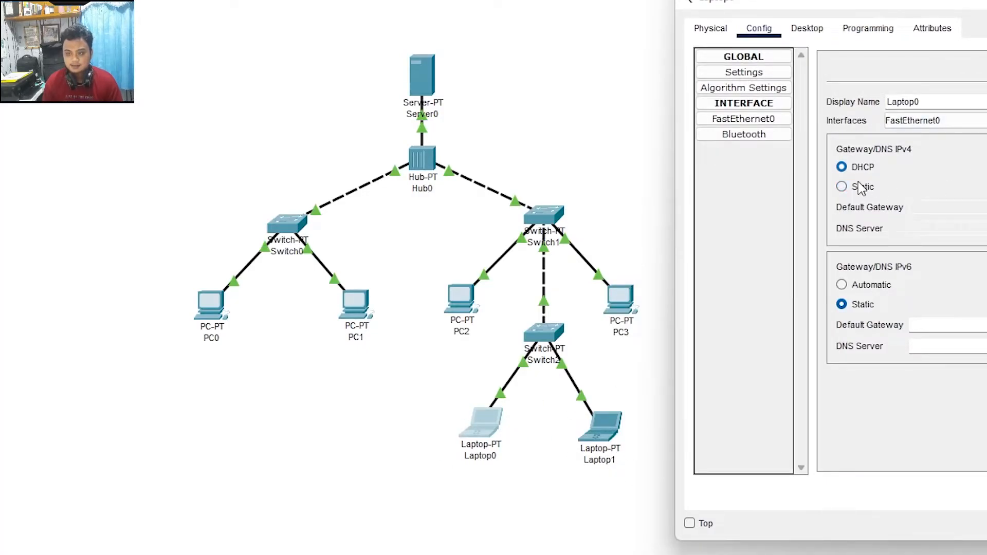
pyautogui.click(807, 29)
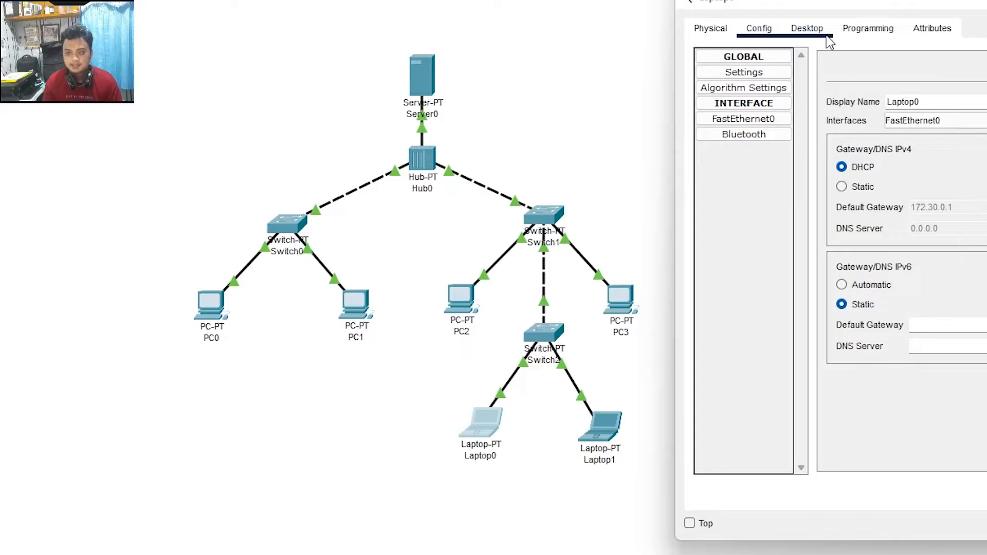
pyautogui.click(753, 99)
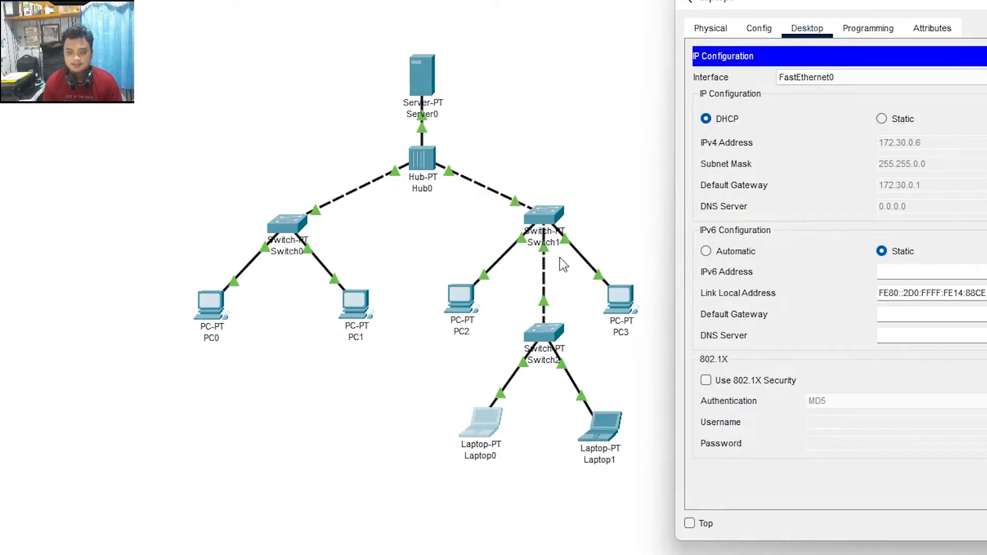
pyautogui.click(478, 79)
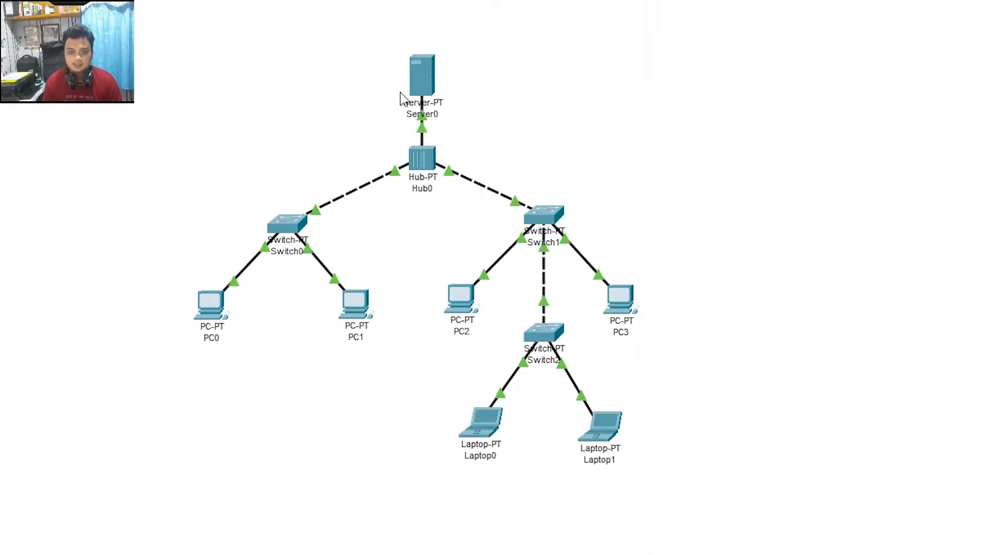
# Step: Select DHCP under Gateway/DNS IPv4 in Laptop1's Config settings and close the window
pyautogui.click(602, 427)
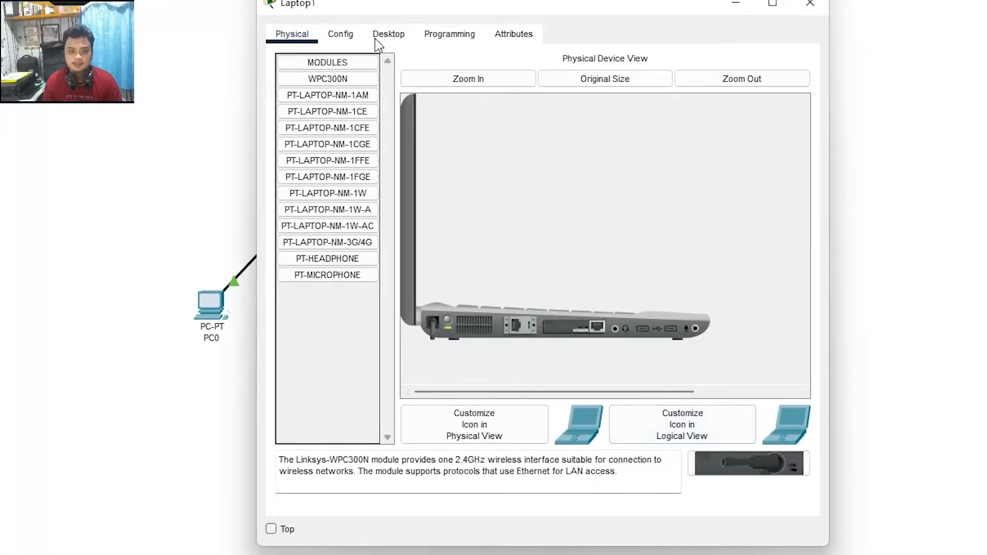
pyautogui.click(340, 34)
pyautogui.click(446, 173)
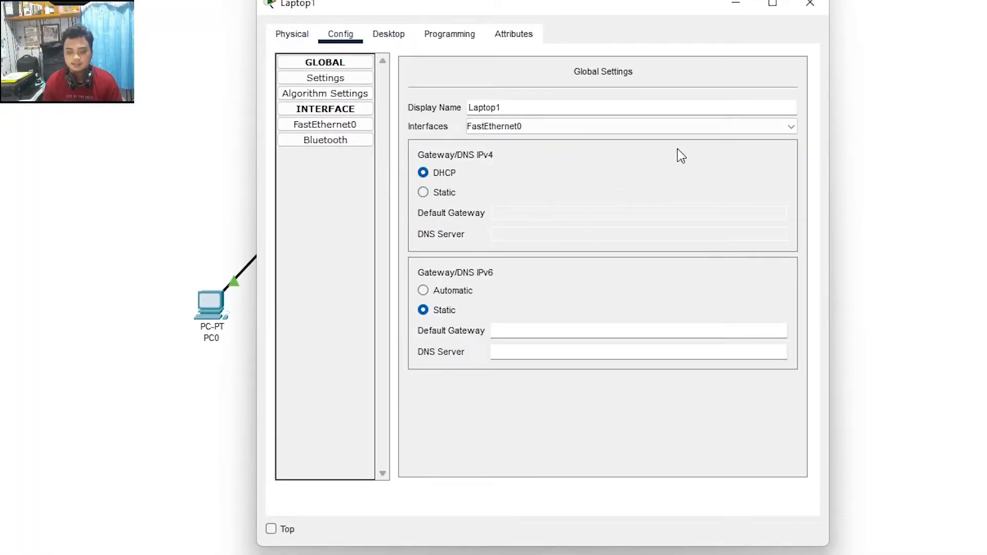
pyautogui.press('Escape')
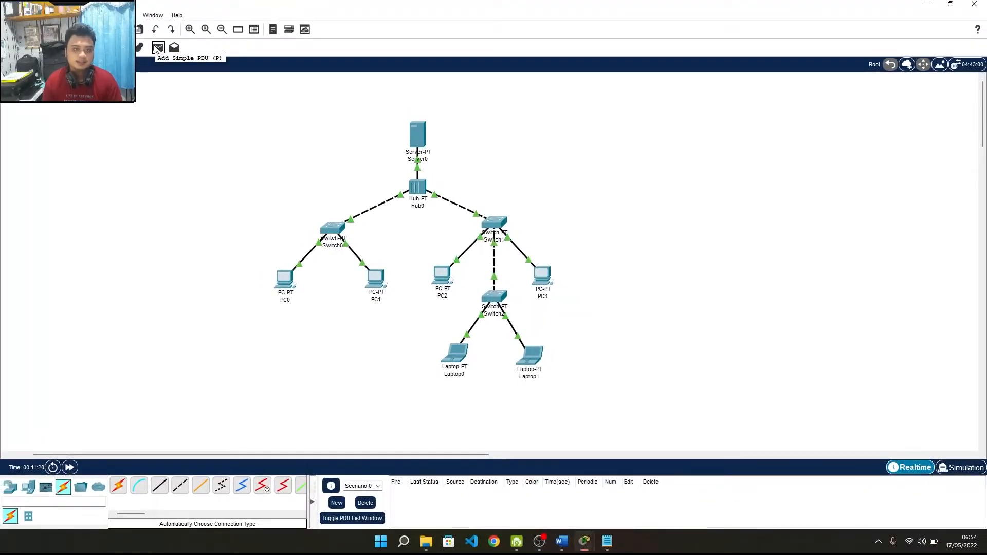
# Step: Send a simple PDU ping from PC0 to PC3 and view its result in the expanded PDU list
pyautogui.click(157, 50)
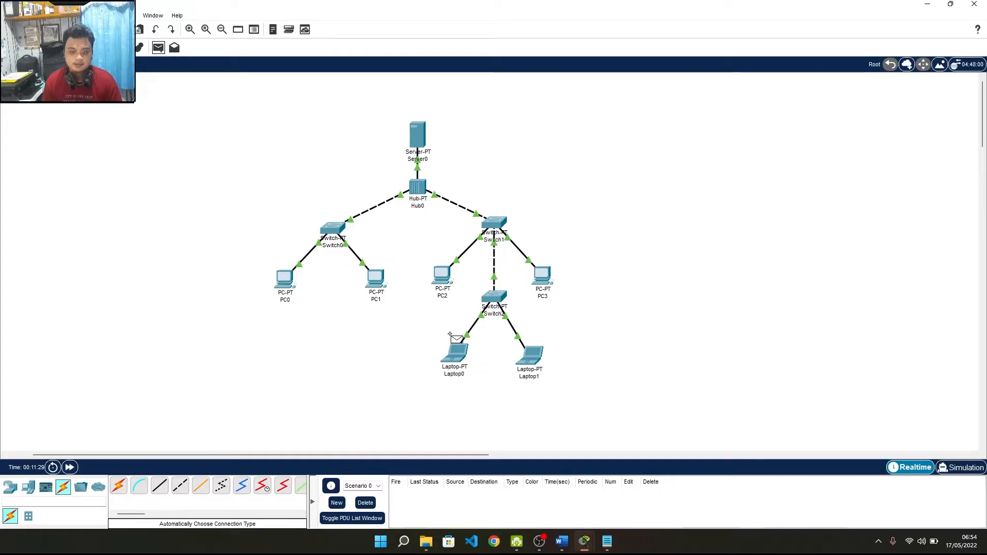
pyautogui.click(286, 280)
pyautogui.click(552, 271)
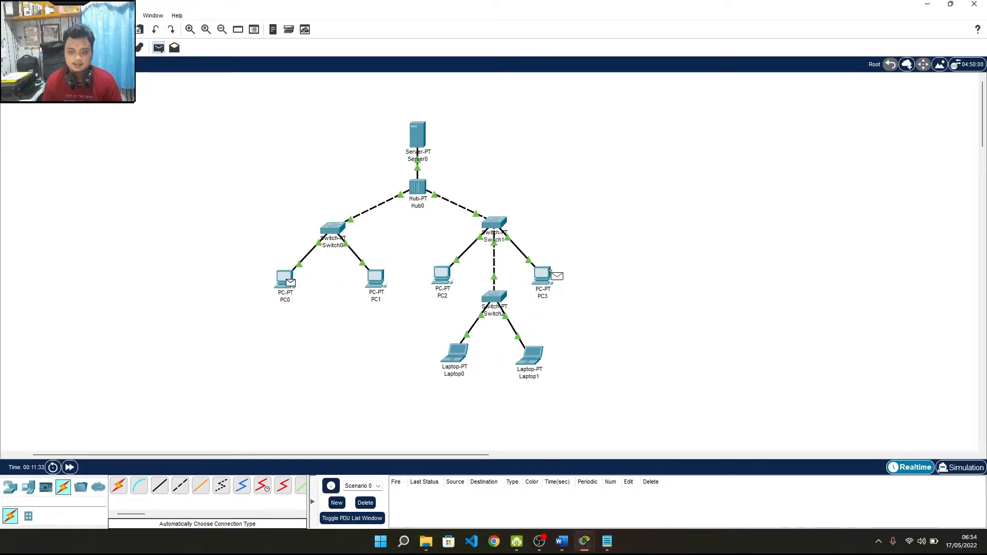
pyautogui.click(440, 503)
pyautogui.click(383, 518)
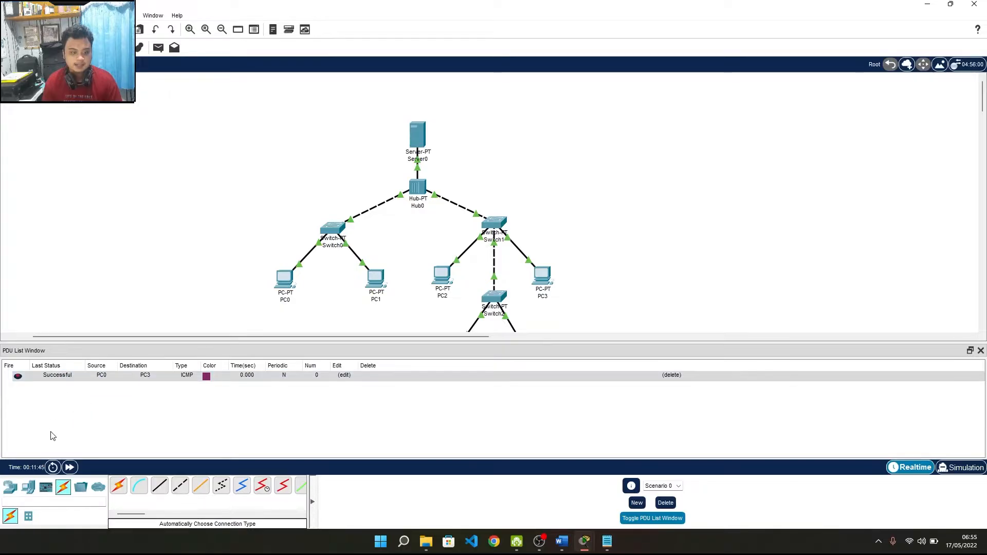
pyautogui.scroll(-2, 345, 168)
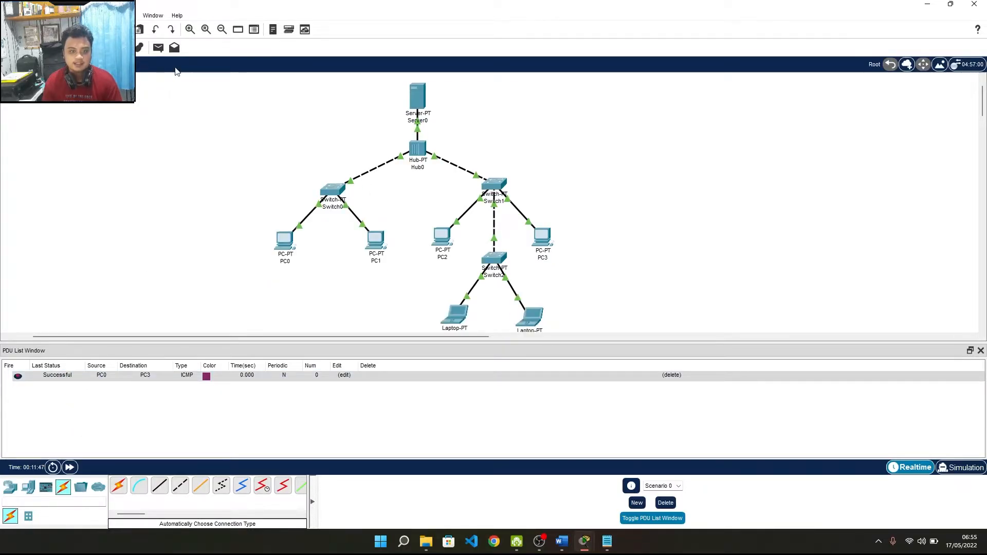
# Step: Send a second simple PDU ping from PC1 to Laptop0, then close the PDU list
pyautogui.click(159, 48)
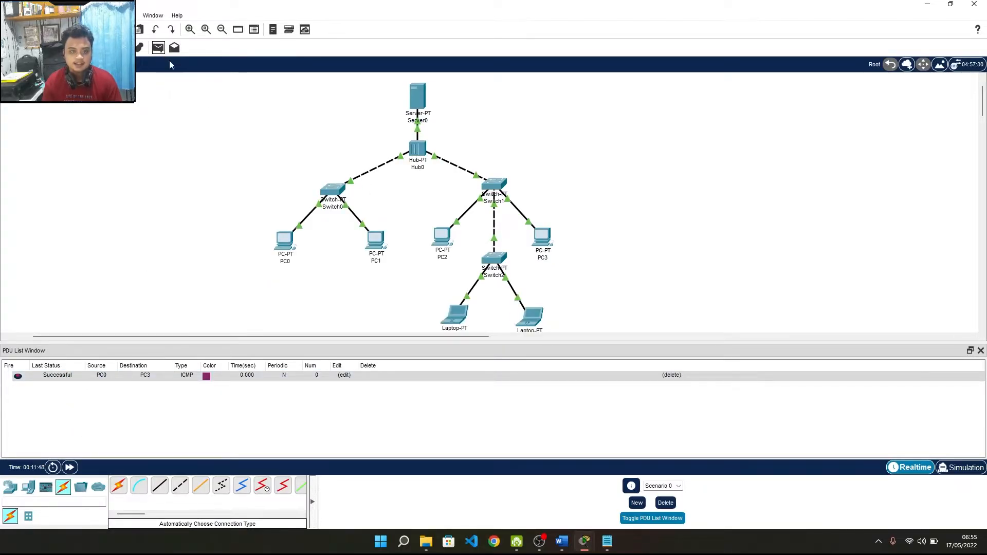
pyautogui.click(373, 239)
pyautogui.scroll(-2, 471, 292)
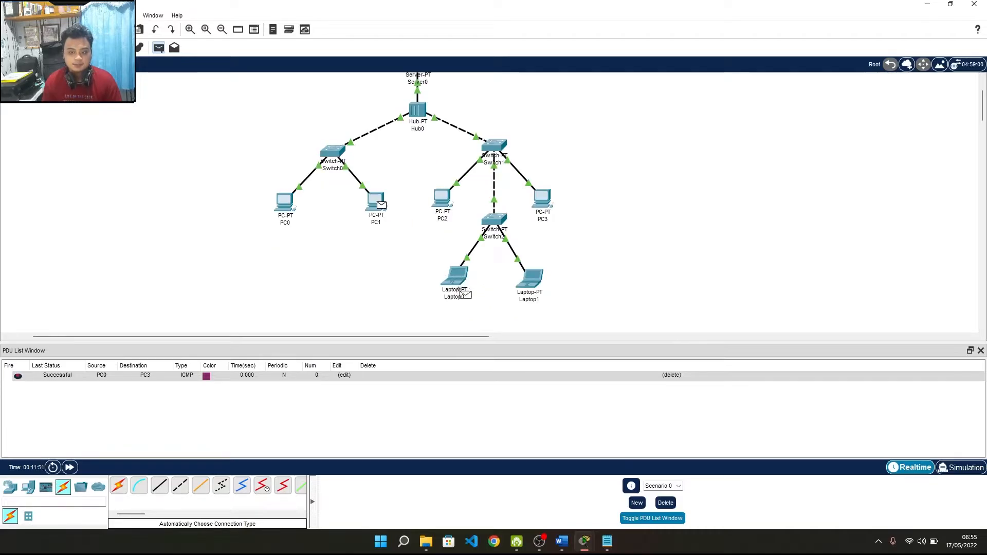
pyautogui.click(456, 292)
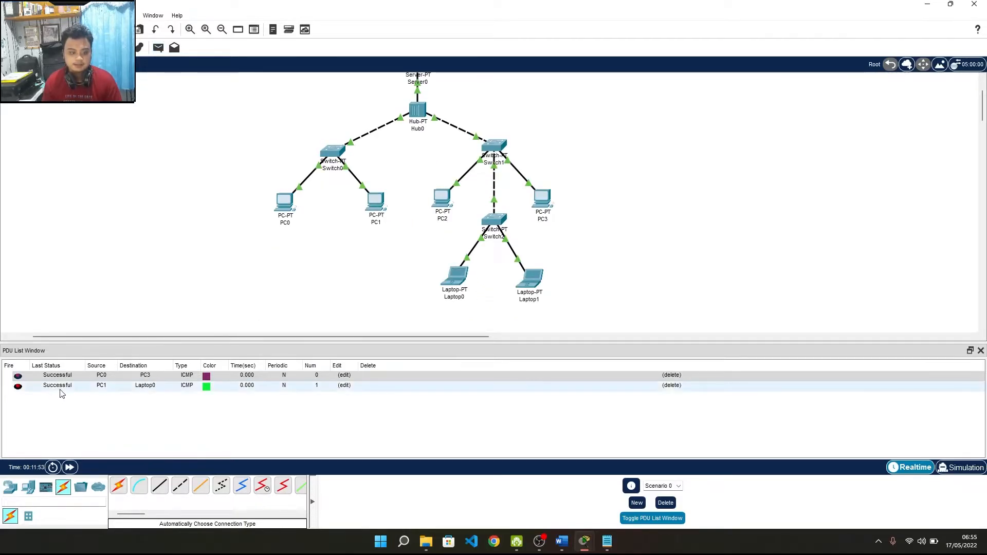
pyautogui.scroll(2, 561, 156)
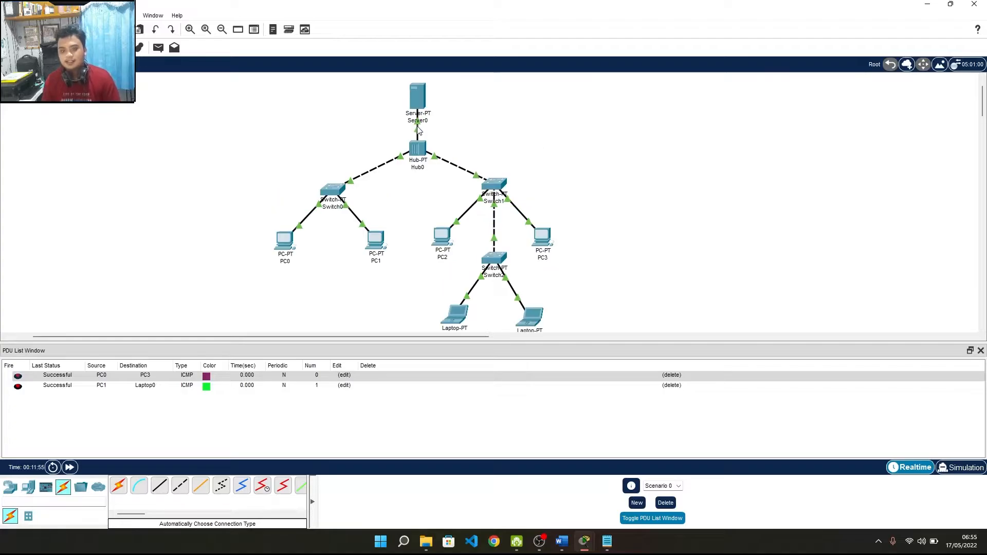
pyautogui.click(980, 350)
pyautogui.scroll(2, 422, 211)
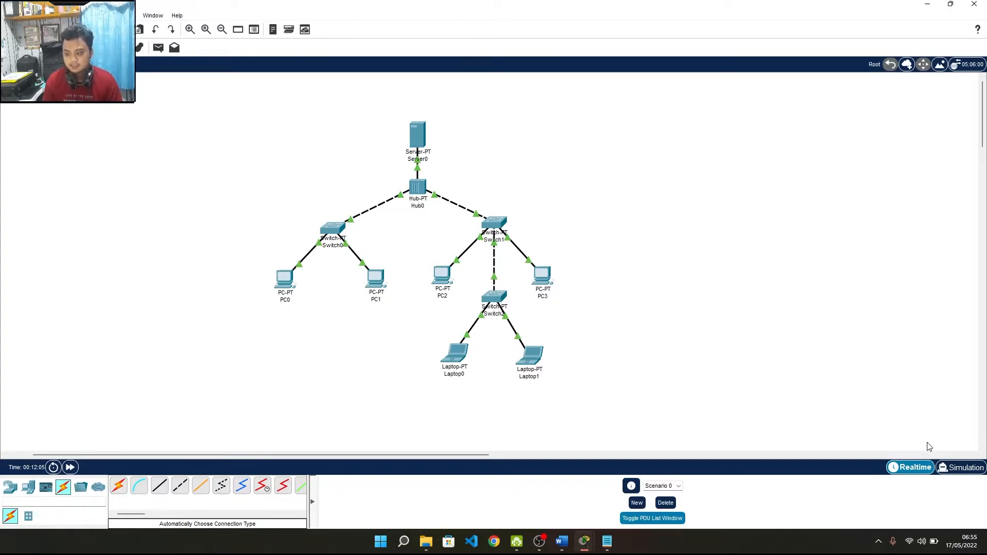
# Step: Switch to Simulation mode and play the packet events at increased playback speed
pyautogui.click(961, 467)
pyautogui.click(936, 350)
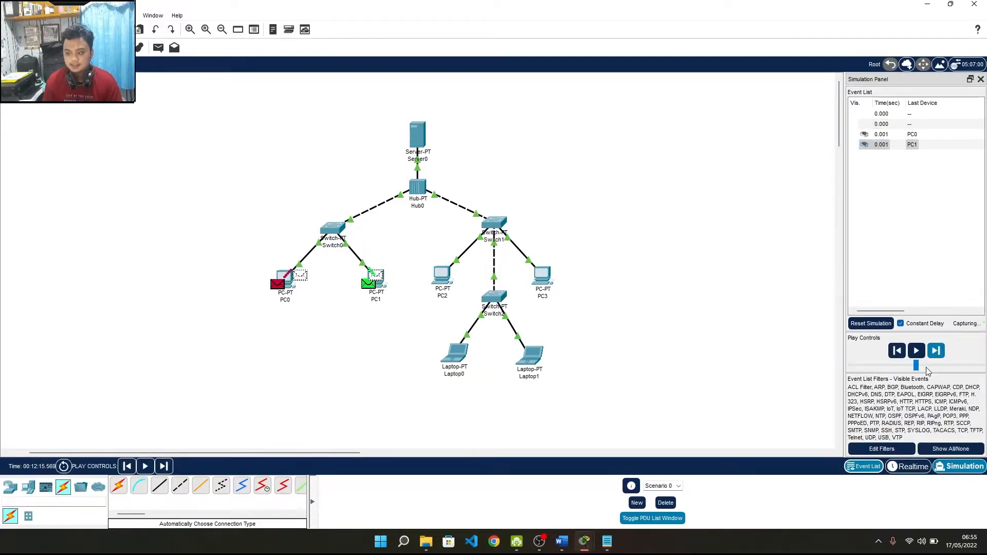
pyautogui.click(918, 354)
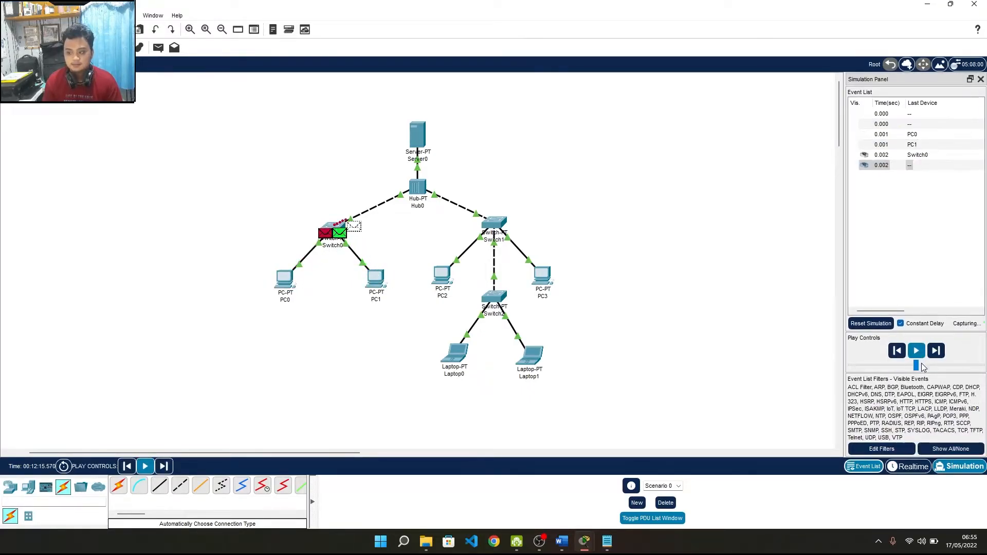
pyautogui.moveTo(917, 366); pyautogui.dragTo(944, 366)
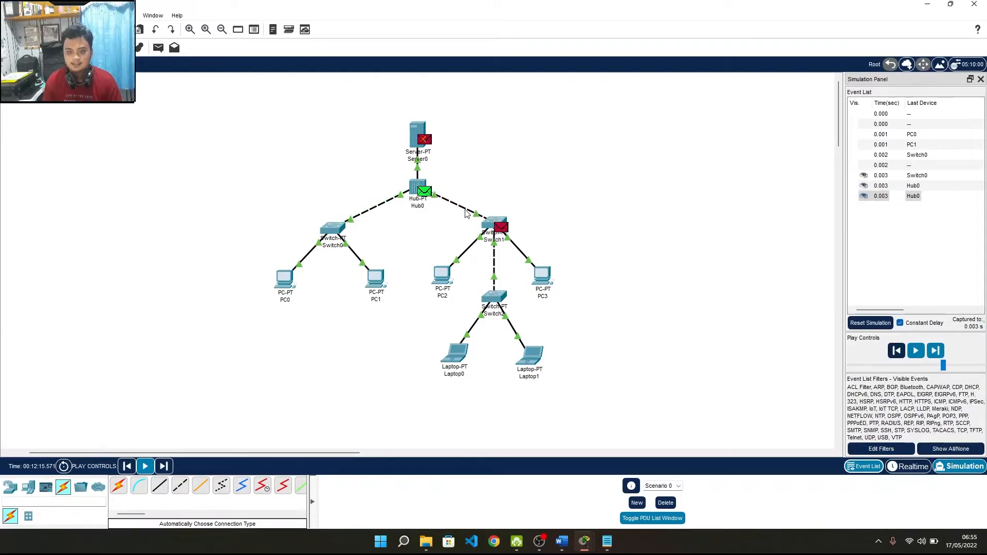
pyautogui.moveTo(943, 365); pyautogui.dragTo(957, 366)
pyautogui.click(917, 352)
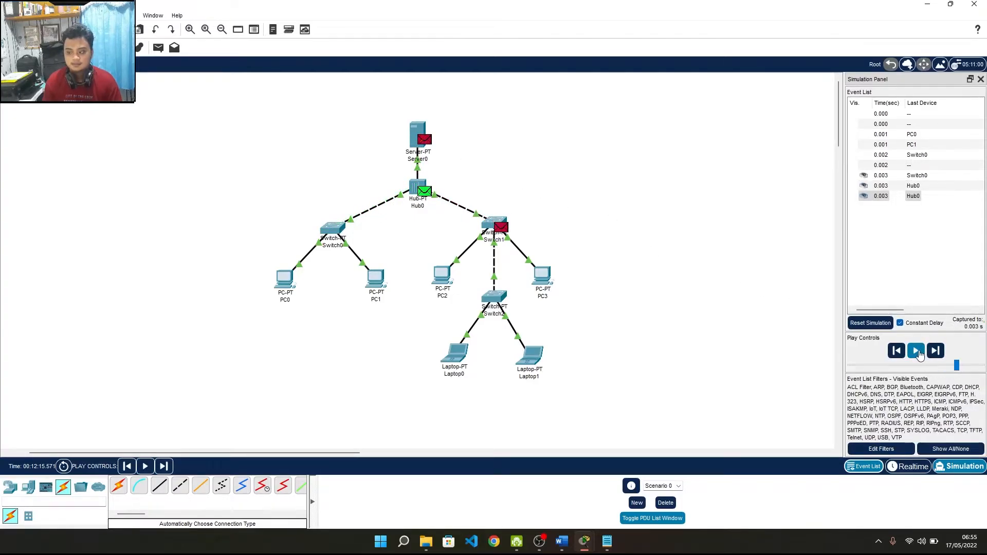
pyautogui.click(919, 352)
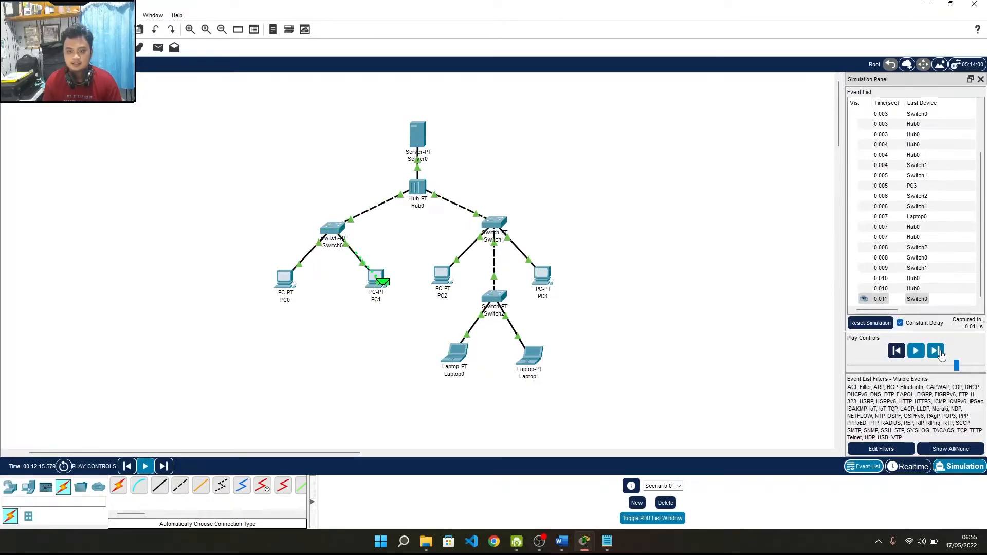
# Step: Advance through the remaining simulation events, then return to Realtime mode
pyautogui.click(940, 352)
pyautogui.click(942, 356)
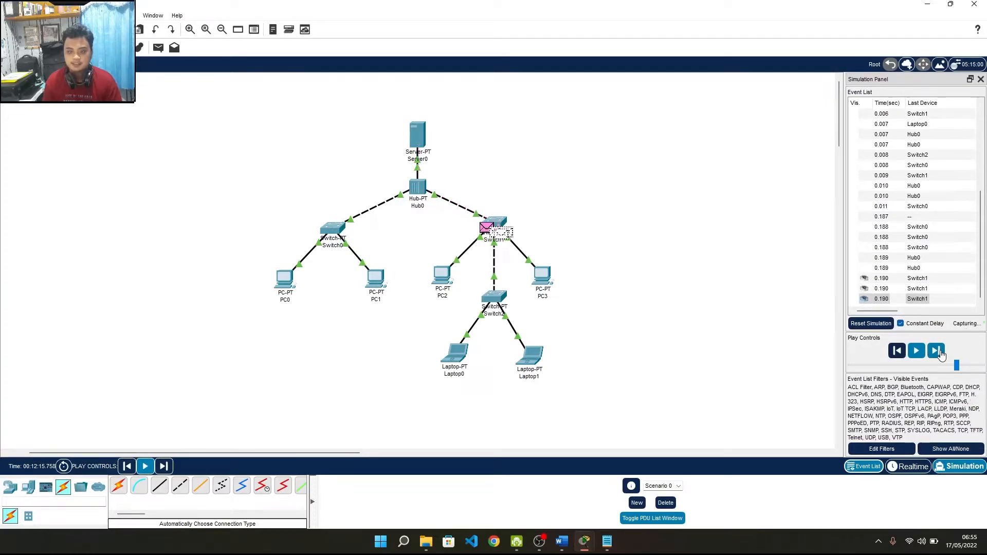
pyautogui.click(942, 356)
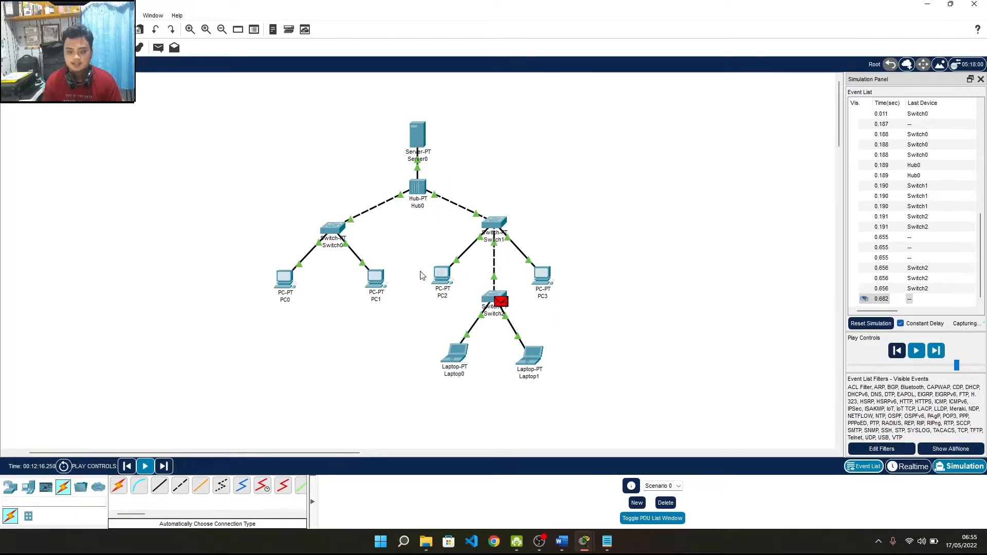
pyautogui.click(913, 468)
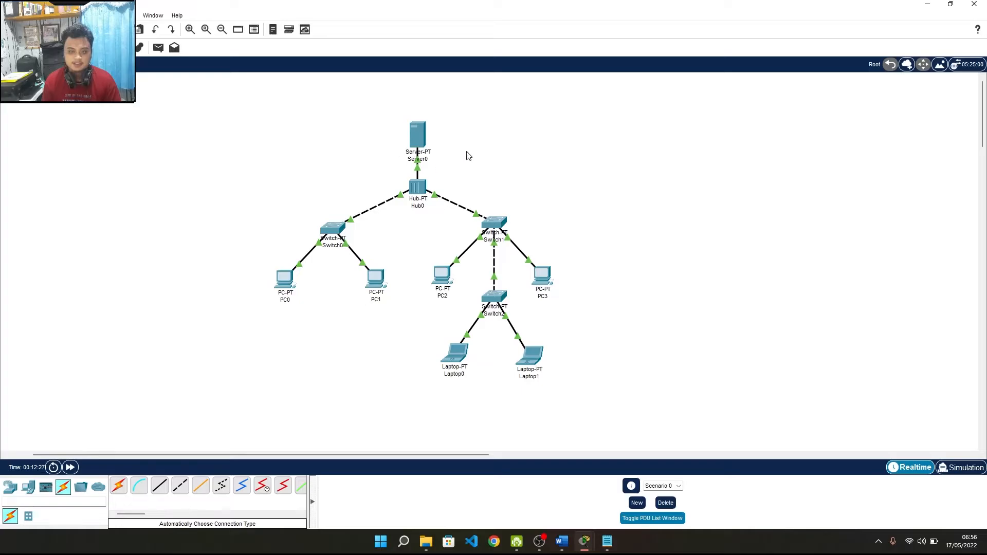
# Step: Open Server0 and show its FTP service settings under Services
pyautogui.click(423, 145)
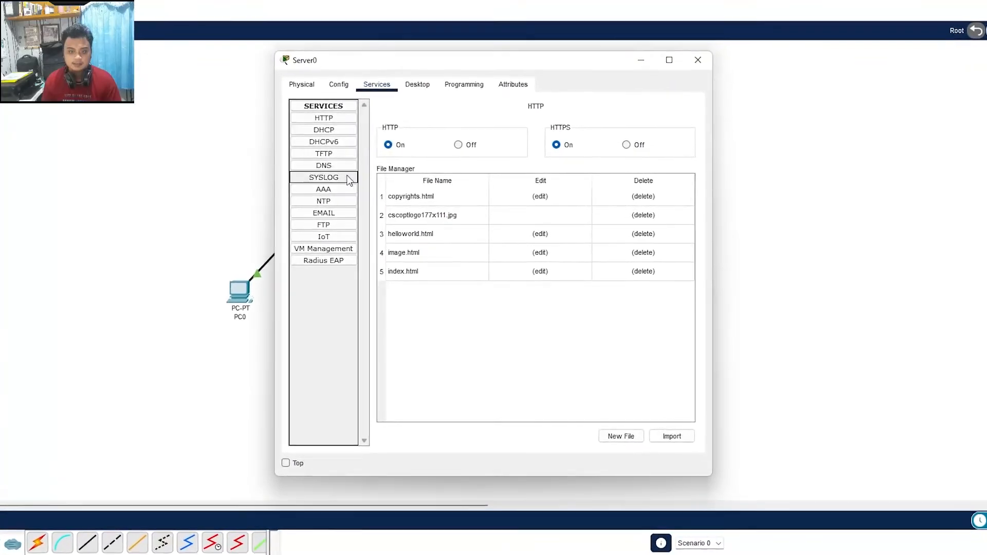
pyautogui.click(323, 225)
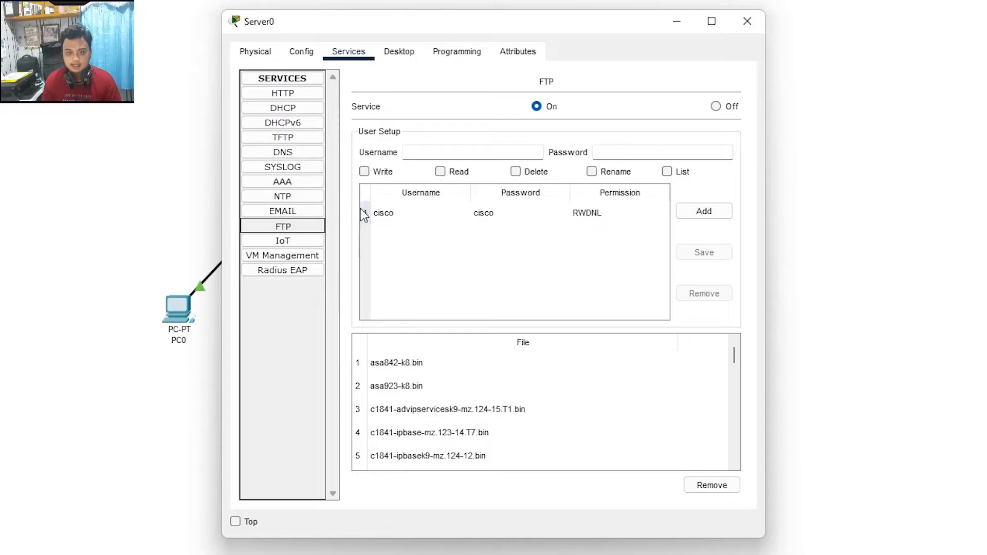
# Step: Inspect the FTP user account's credentials and RWDNL permissions
pyautogui.click(396, 215)
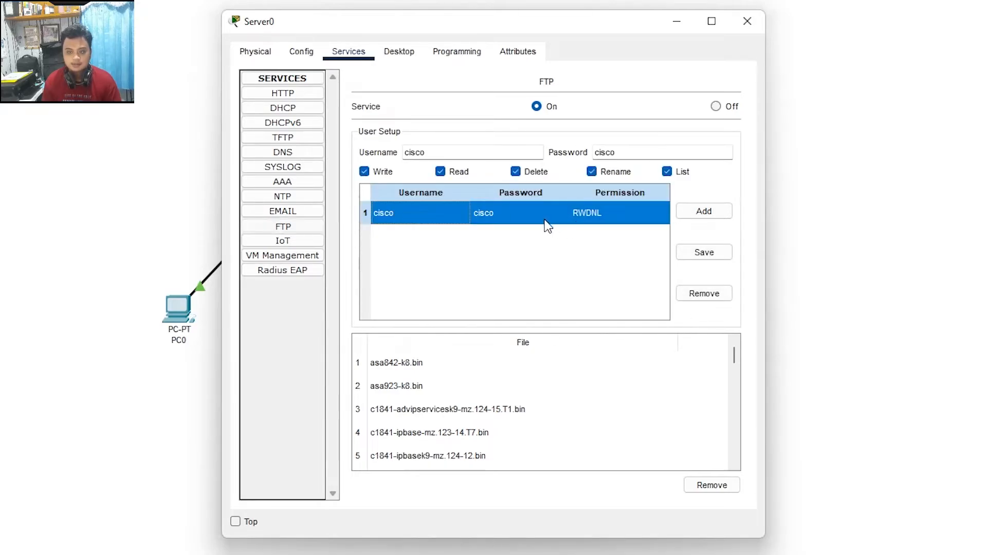
pyautogui.click(611, 232)
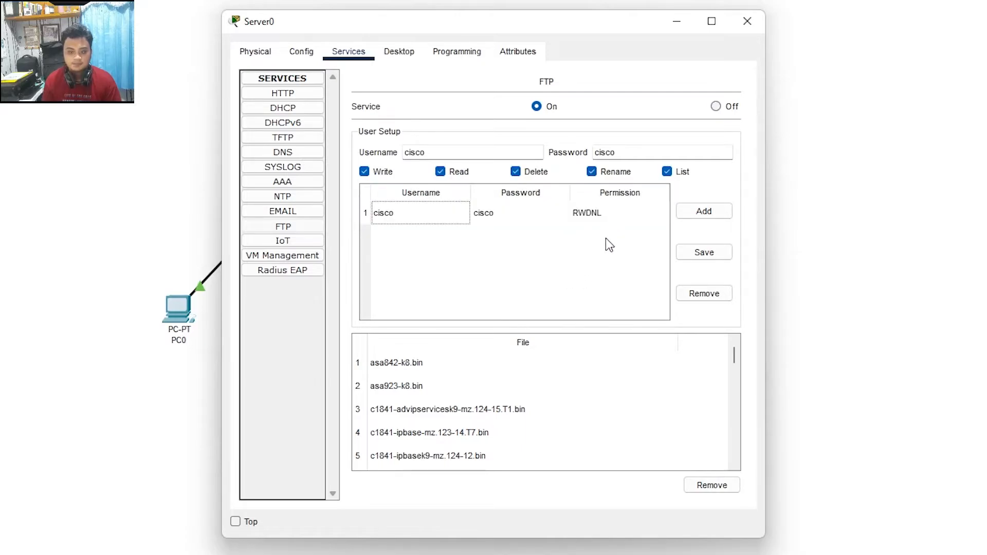
pyautogui.scroll(-10, 436, 391)
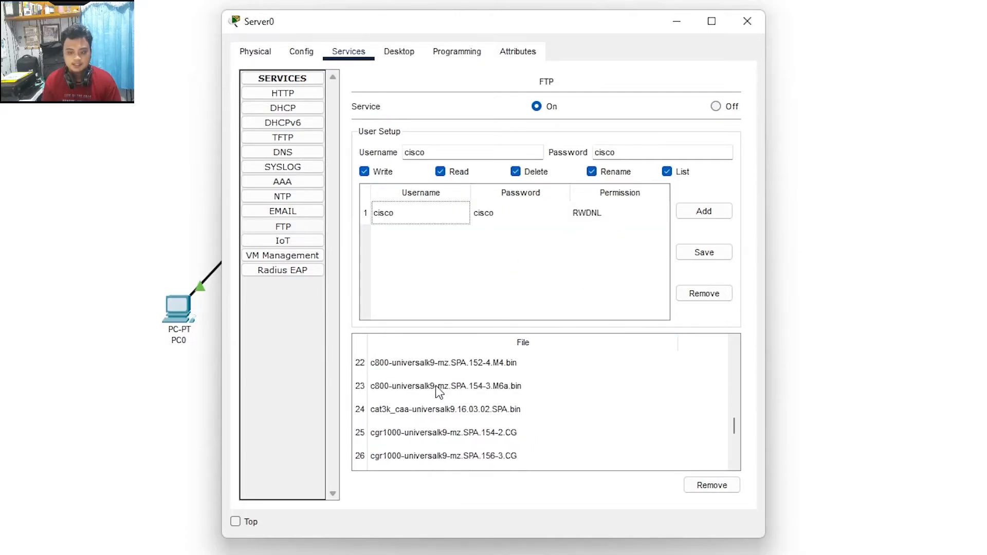
pyautogui.scroll(10, 436, 391)
# Step: Remove every file from Server0's FTP storage list until it is empty
pyautogui.click(446, 367)
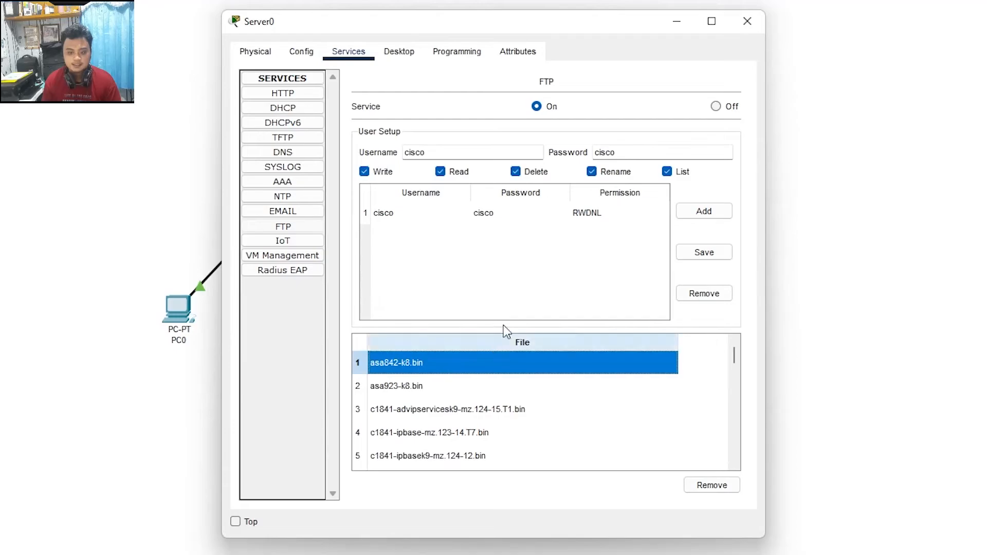
pyautogui.click(730, 490)
pyautogui.click(729, 489)
pyautogui.click(729, 490)
pyautogui.click(729, 490)
pyautogui.click(729, 489)
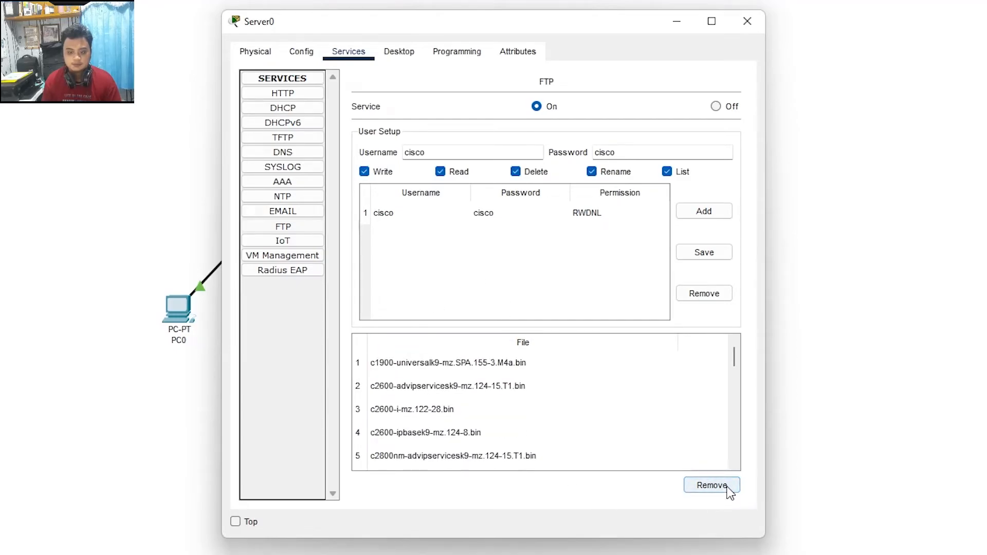
pyautogui.click(729, 489)
pyautogui.click(729, 489)
pyautogui.tripleClick(729, 490)
pyautogui.tripleClick(729, 489)
pyautogui.tripleClick(729, 489)
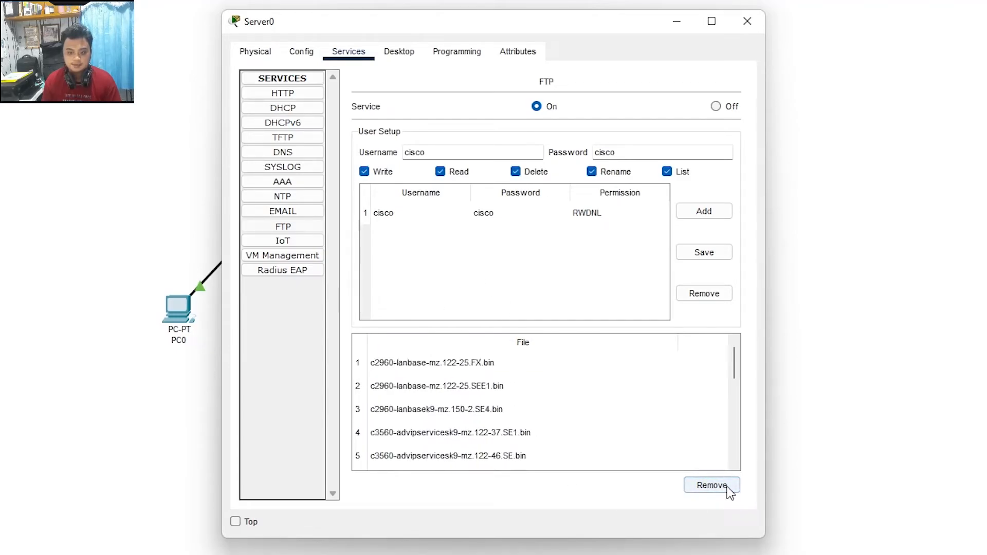
pyautogui.tripleClick(729, 490)
pyautogui.tripleClick(729, 489)
pyautogui.tripleClick(728, 489)
pyautogui.doubleClick(728, 489)
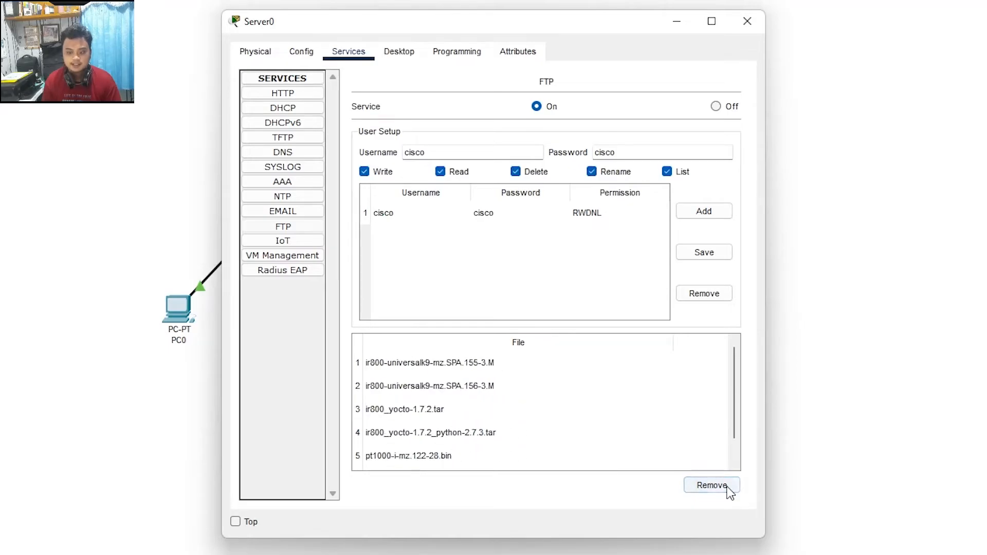
pyautogui.tripleClick(729, 489)
pyautogui.tripleClick(728, 489)
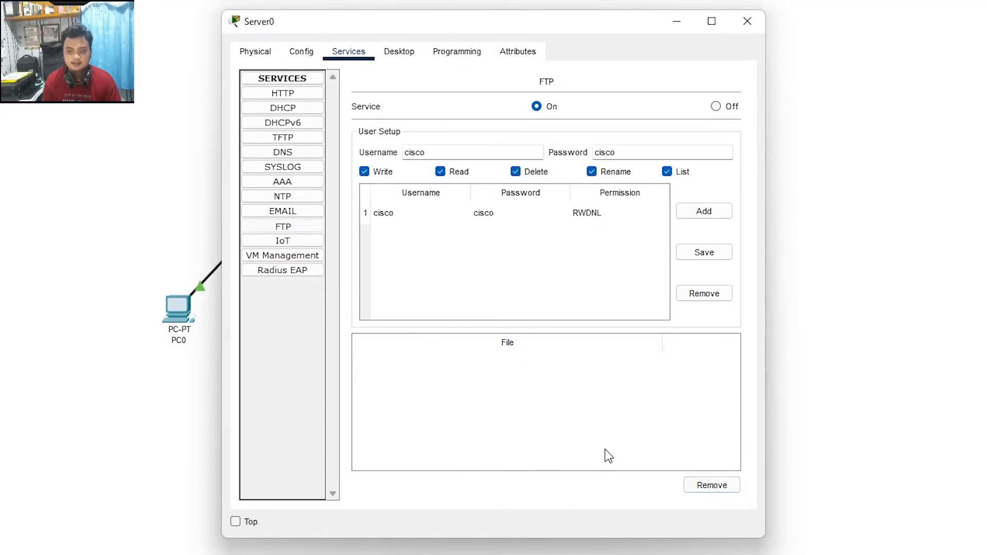
# Step: Review the stored FTP username and password, then close Server0's window
pyautogui.click(513, 243)
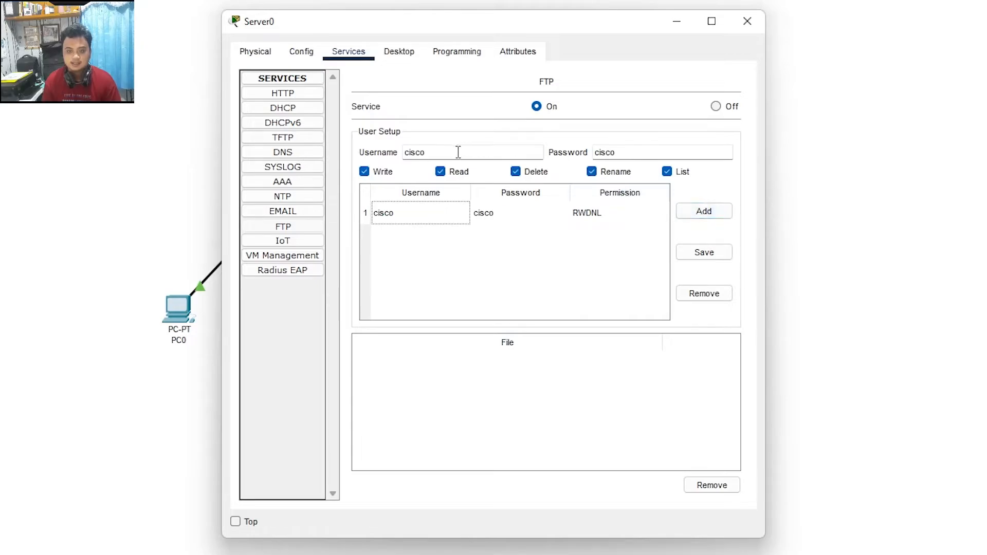
pyautogui.moveTo(458, 152); pyautogui.dragTo(363, 152)
pyautogui.moveTo(660, 152); pyautogui.dragTo(526, 154)
pyautogui.click(478, 285)
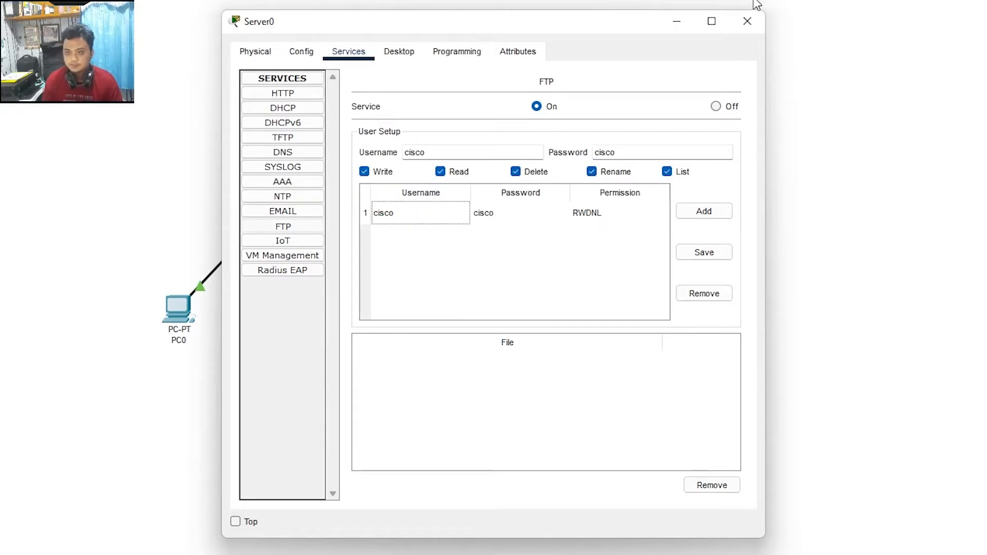
pyautogui.click(747, 22)
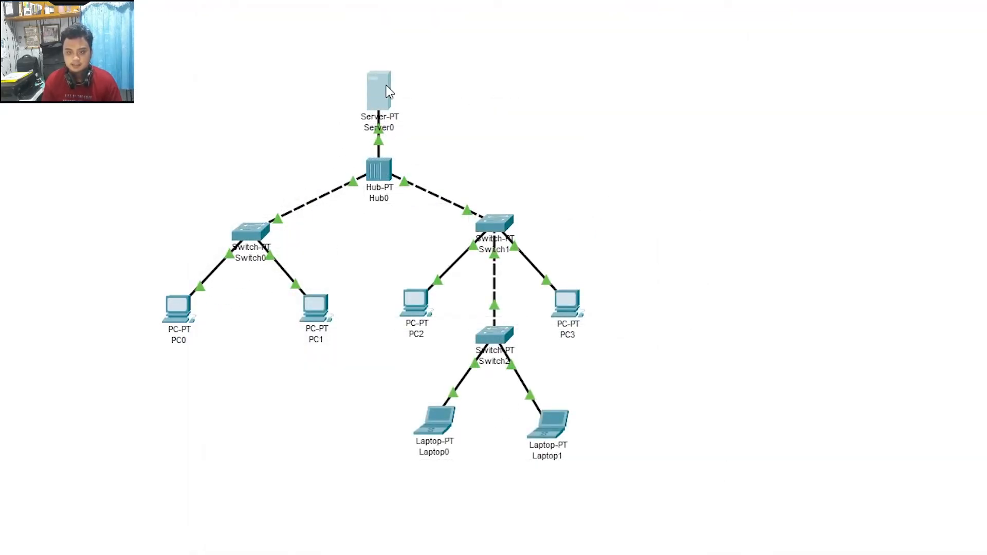
# Step: On PC0, write 'ini file dari PCO' in the Text Editor and save it as filepc0.txt
pyautogui.click(182, 313)
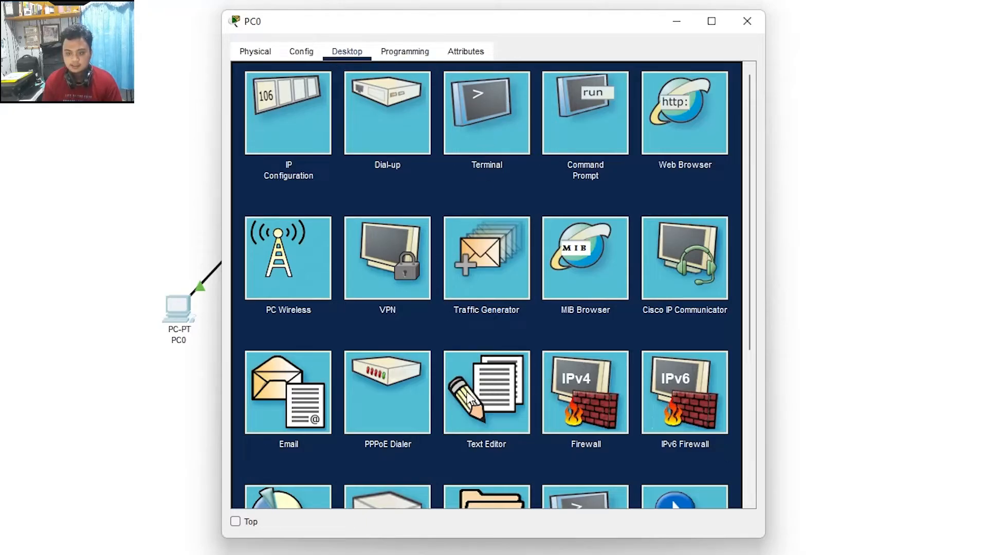
pyautogui.click(461, 418)
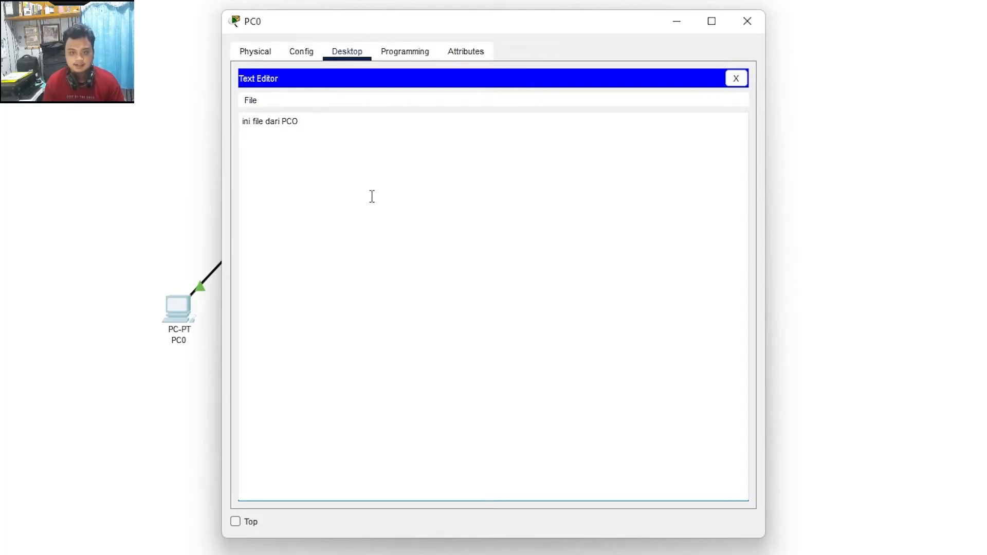
pyautogui.hotkey('ctrl', 's')
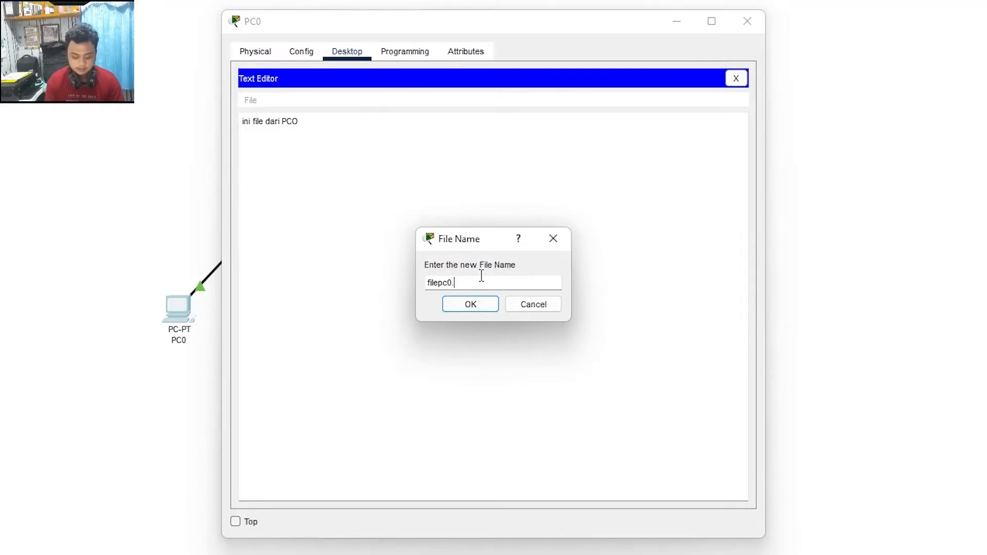
pyautogui.moveTo(488, 287); pyautogui.dragTo(329, 285)
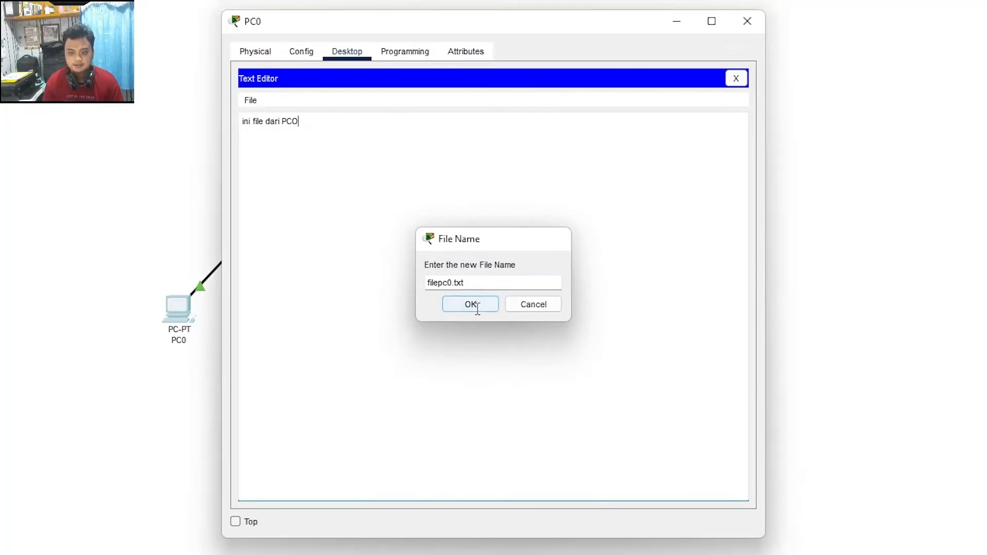
pyautogui.click(476, 310)
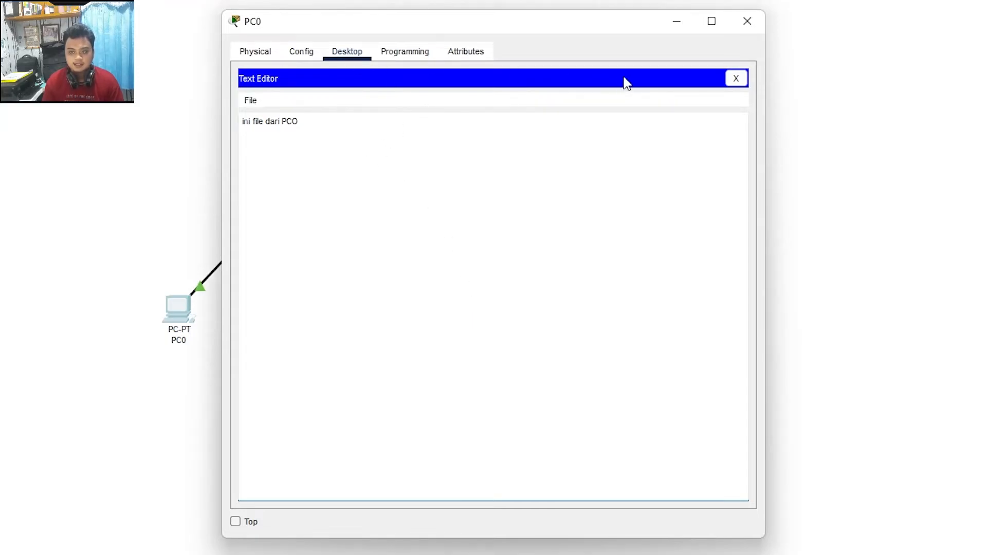
pyautogui.click(736, 79)
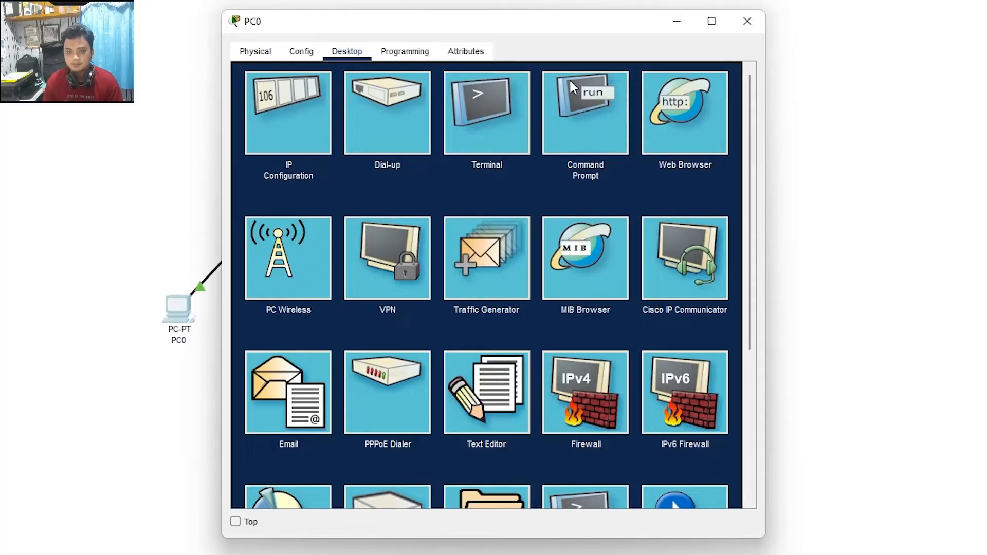
# Step: From PC0's command prompt, connect to the FTP server at 172.30.0.1 and log in
pyautogui.click(598, 102)
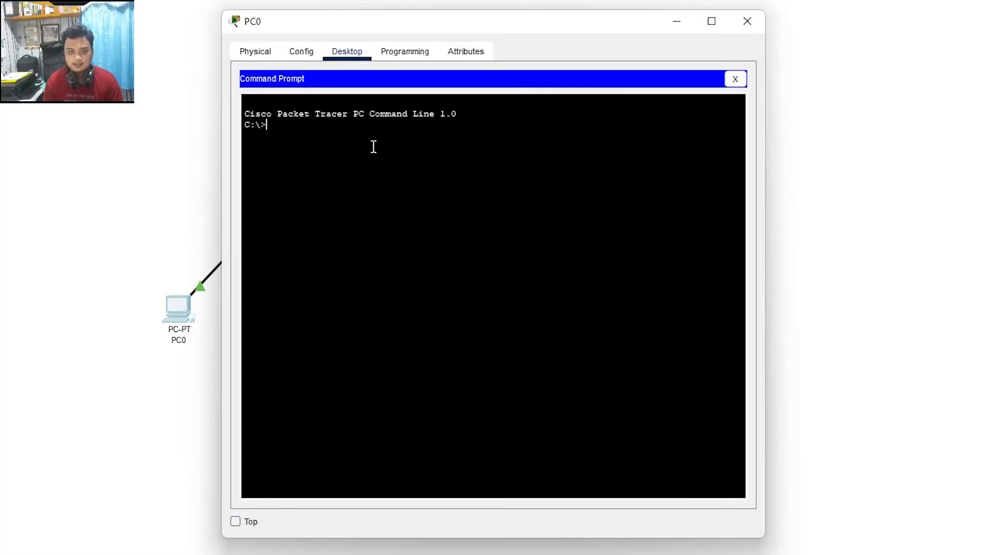
pyautogui.write('ftp')
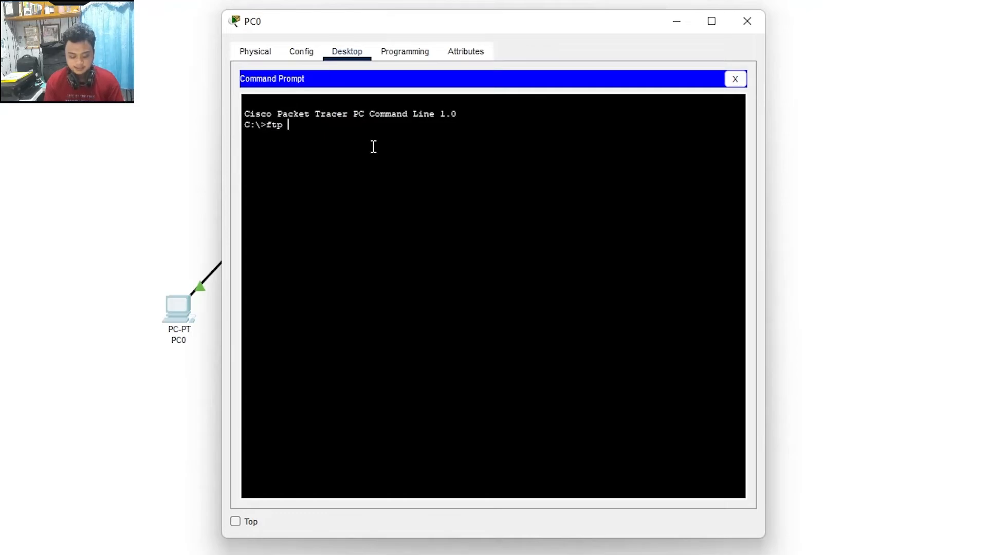
pyautogui.write(' 172.30.')
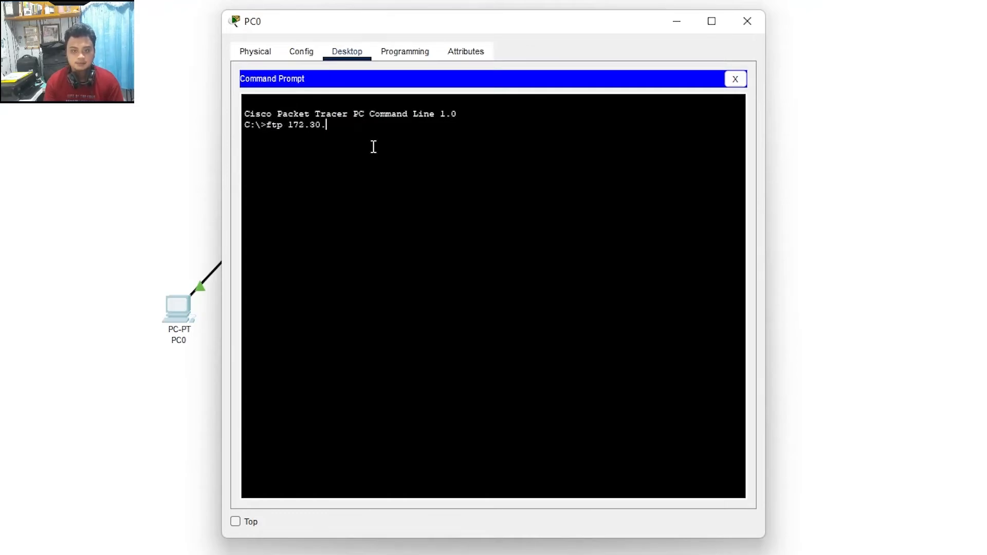
pyautogui.write('0.1')
pyautogui.press('Return')
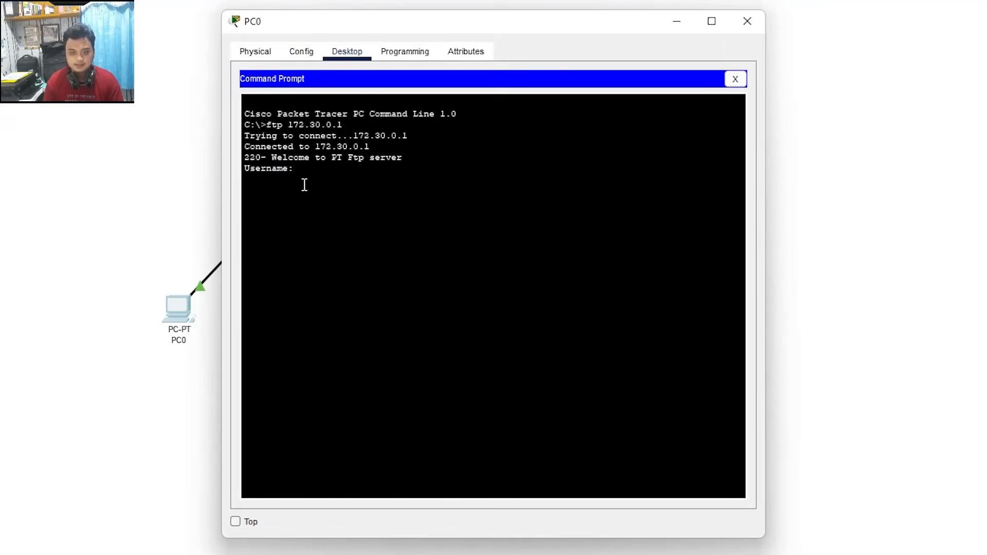
pyautogui.write('cisco')
pyautogui.press('Return')
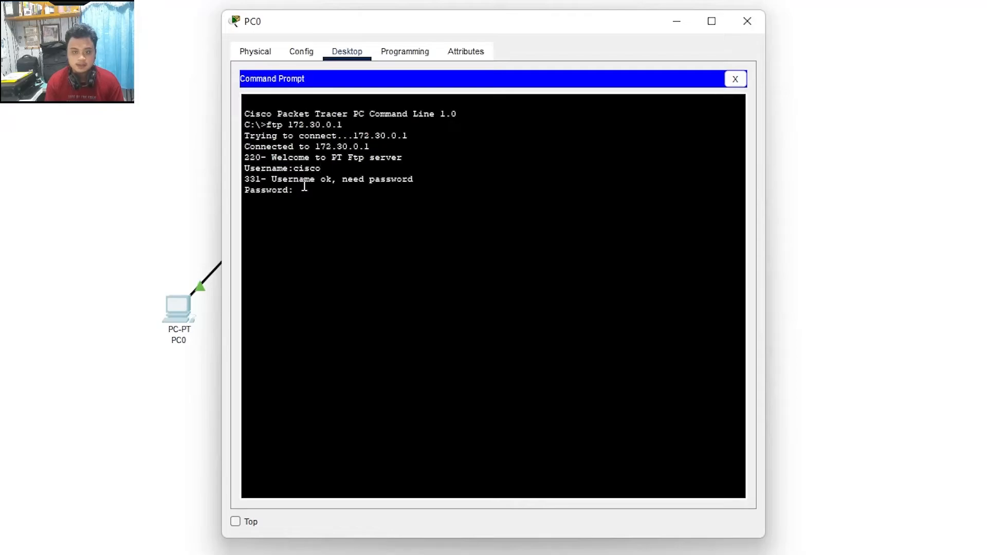
pyautogui.press('Return')
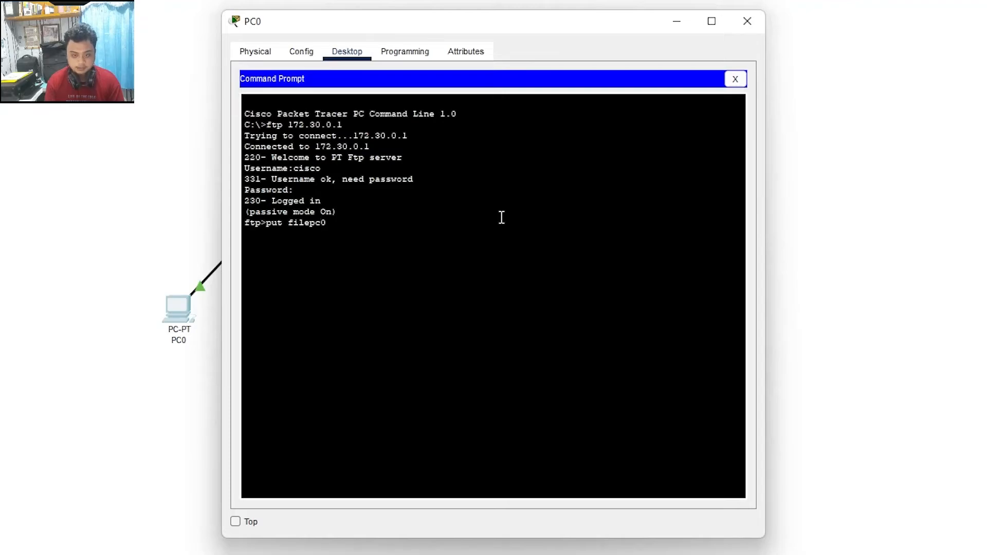
# Step: Upload filepc0.txt with put, confirming the 17-byte transfer completed
pyautogui.write('xt')
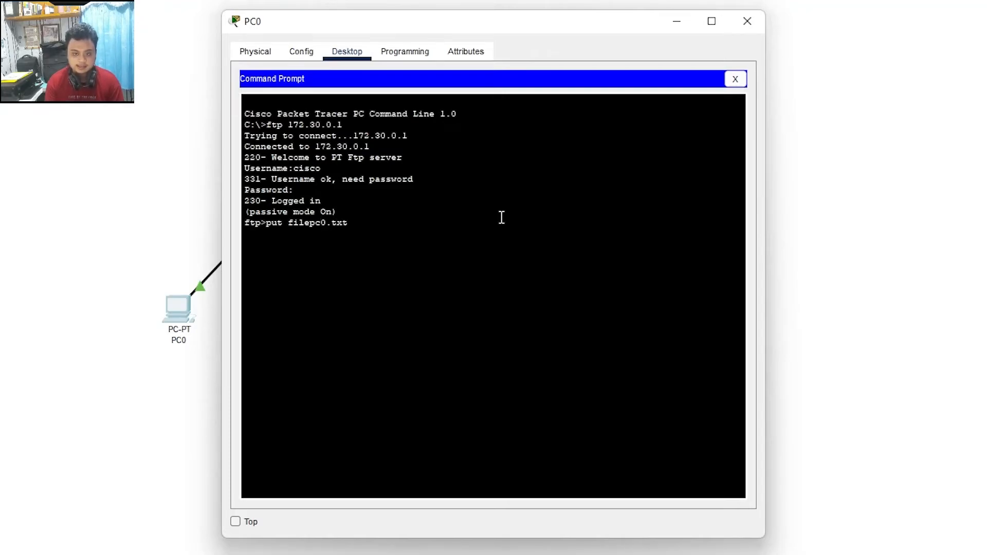
pyautogui.press('Return')
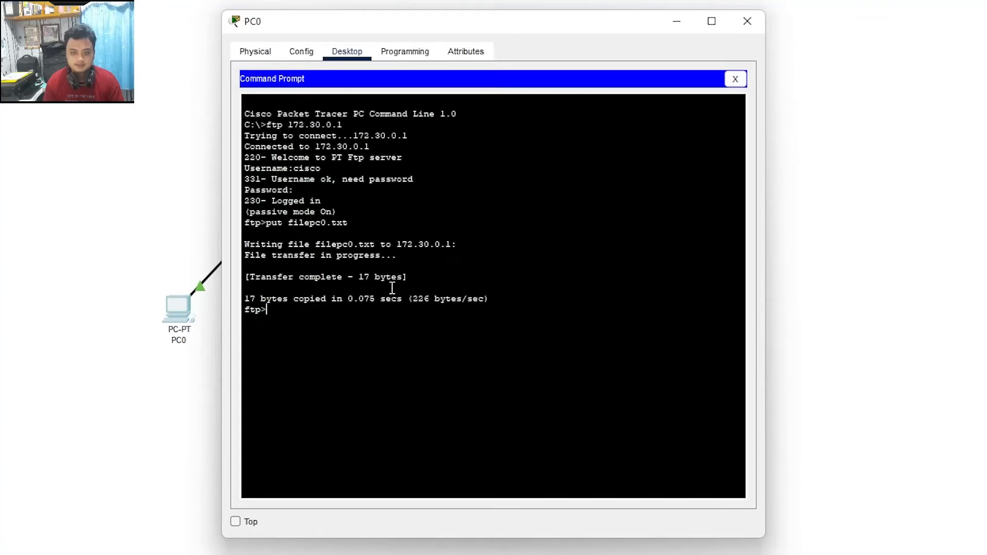
pyautogui.moveTo(464, 25); pyautogui.dragTo(822, 39)
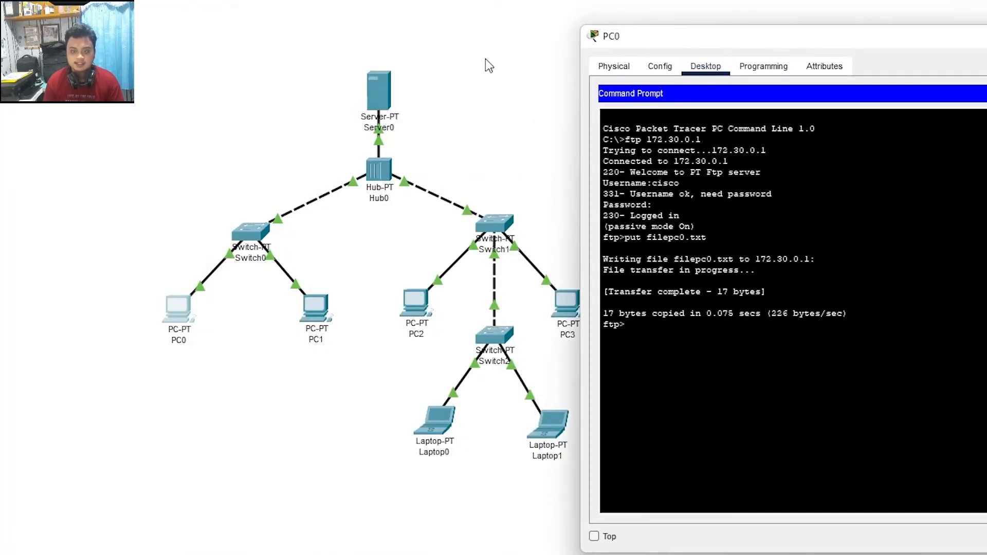
# Step: Check that filepc0.txt is listed in Server0's FTP service files
pyautogui.click(372, 80)
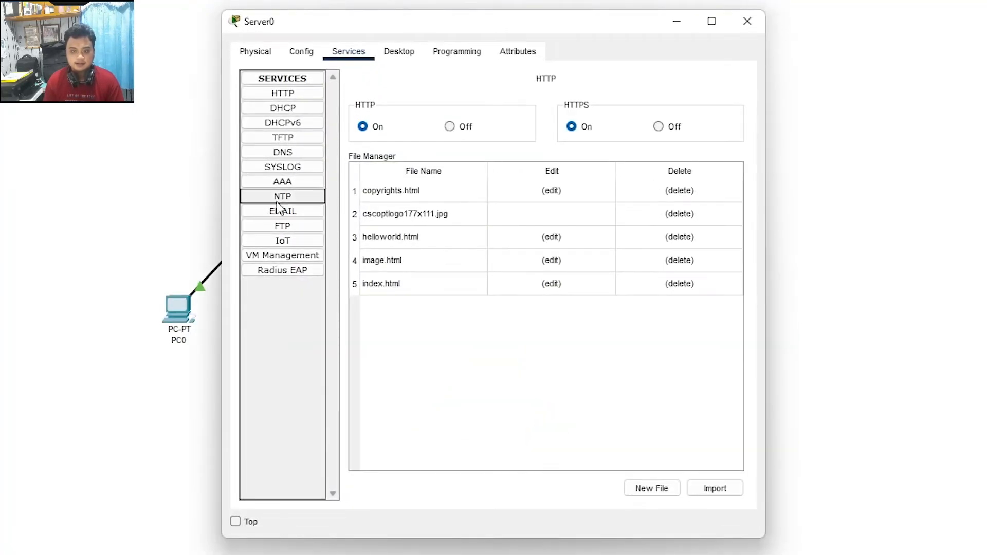
pyautogui.click(283, 226)
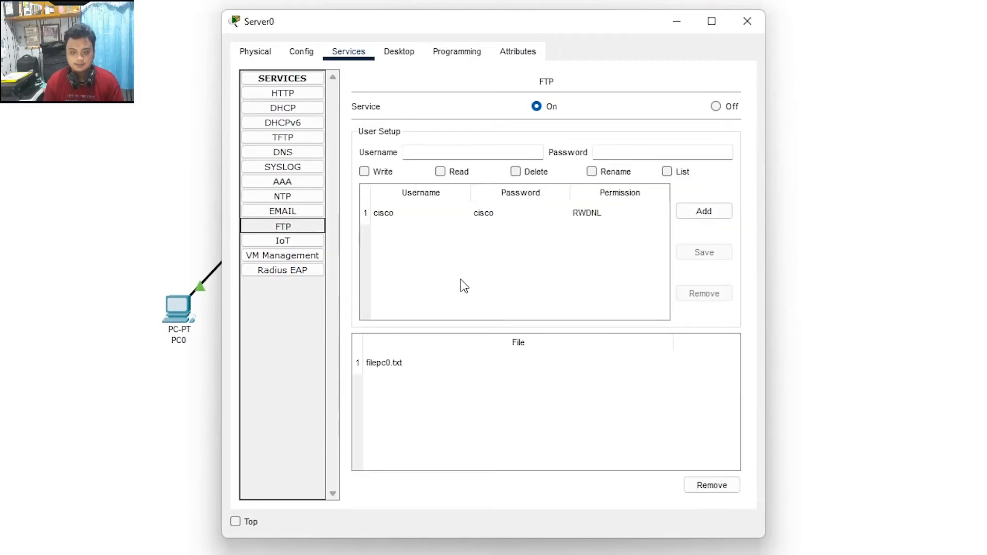
pyautogui.click(387, 363)
pyautogui.click(372, 381)
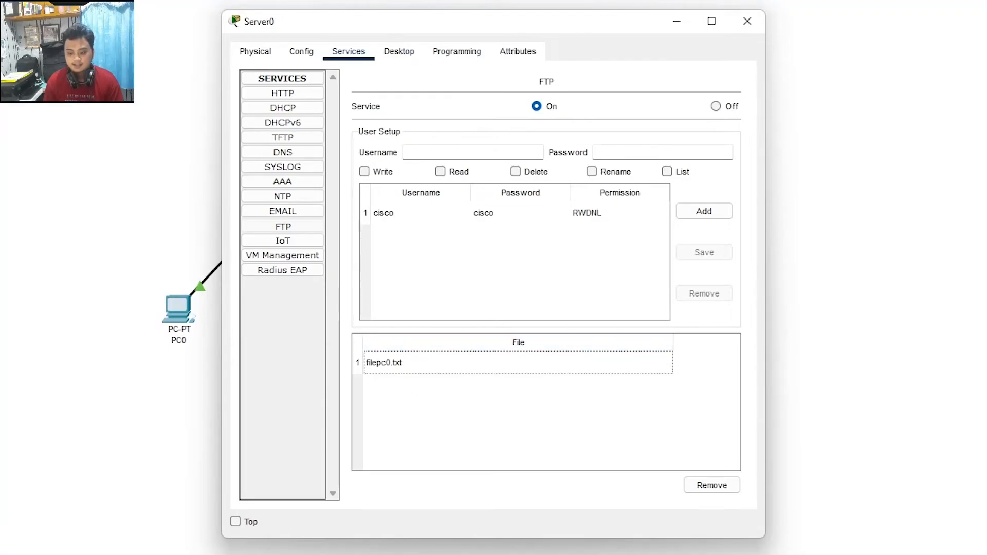
# Step: Close the Server0 and PC0 windows to return to the topology
pyautogui.hotkey('alt', 'Tab')
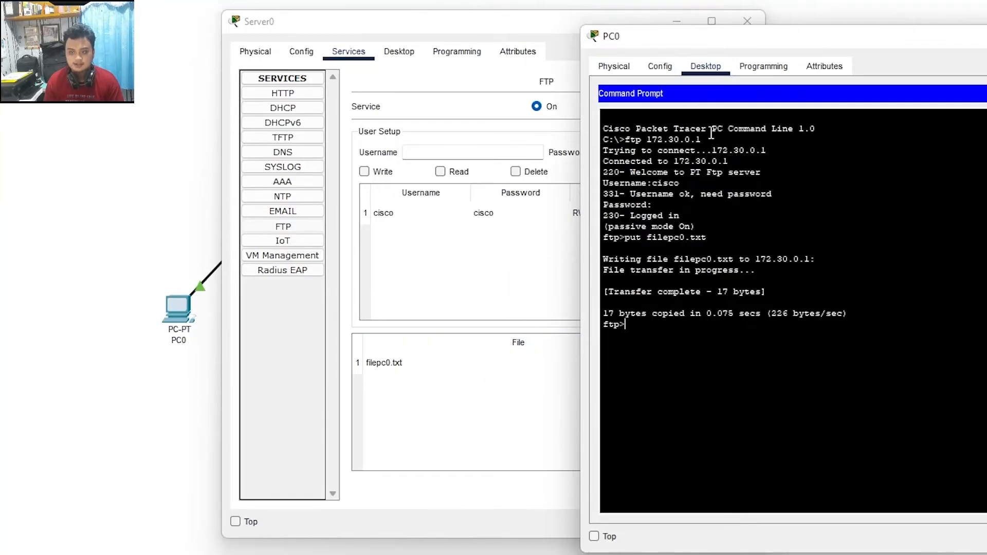
pyautogui.moveTo(843, 37); pyautogui.dragTo(854, 19)
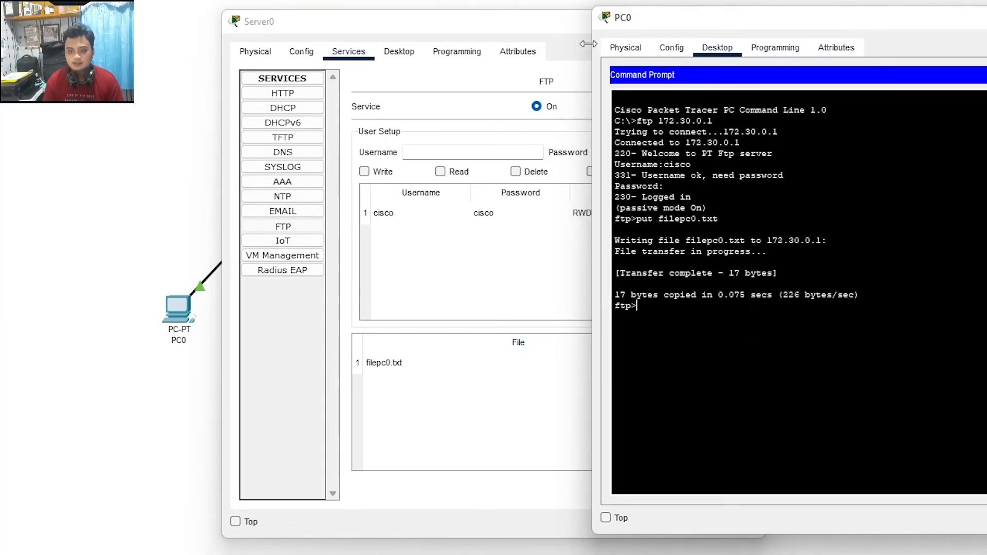
pyautogui.click(533, 24)
pyautogui.click(686, 24)
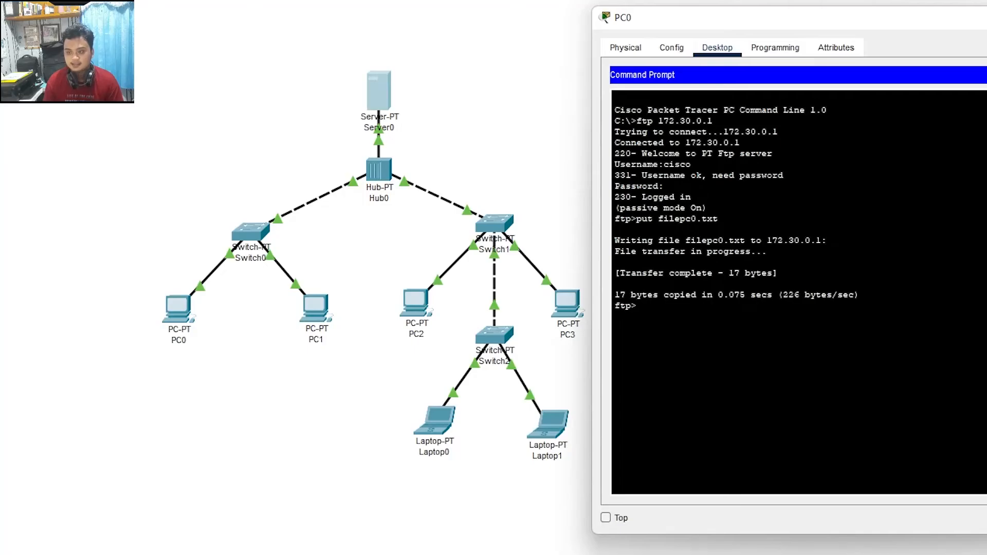
pyautogui.click(985, 17)
pyautogui.click(685, 385)
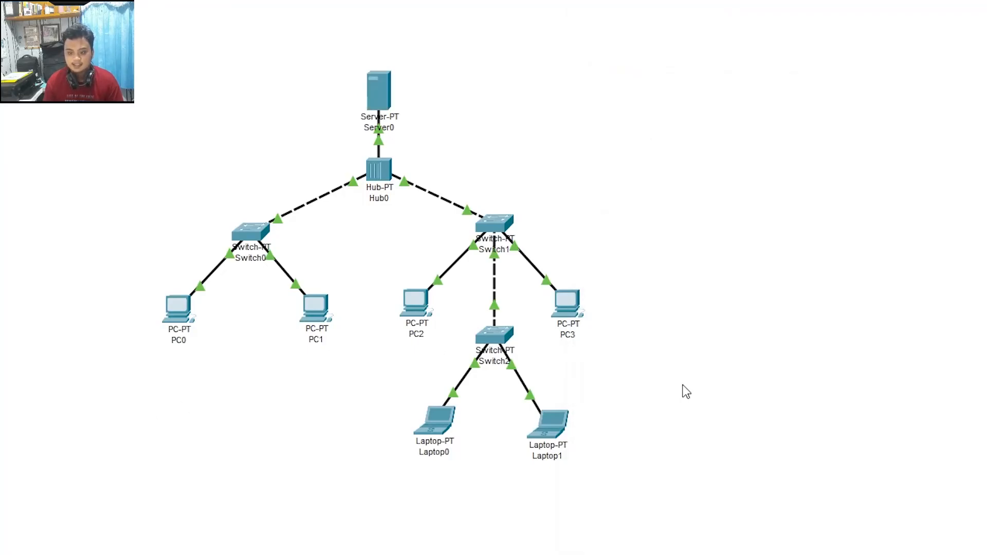
# Step: On Laptop1's command prompt, connect to FTP server 172.30.0.1 and log in
pyautogui.click(550, 425)
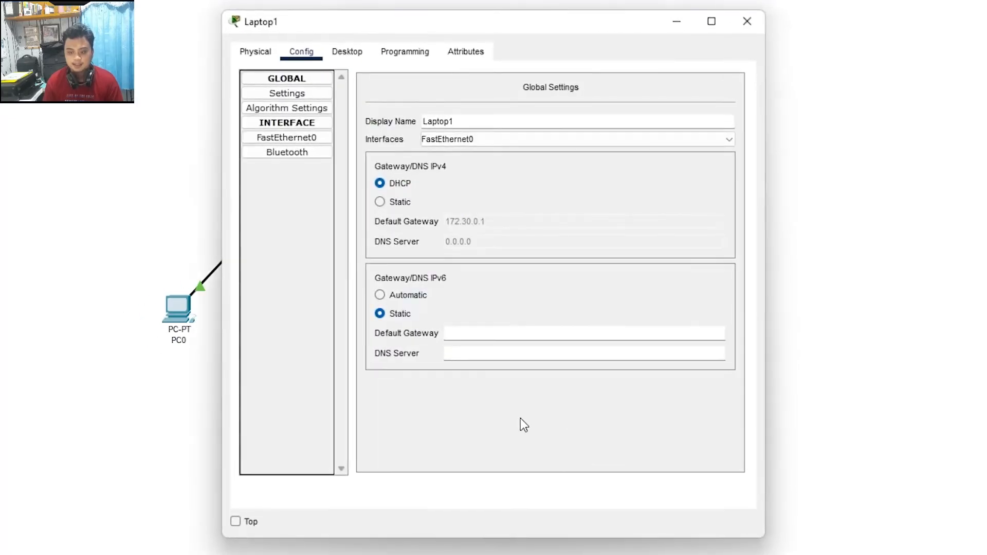
pyautogui.click(352, 54)
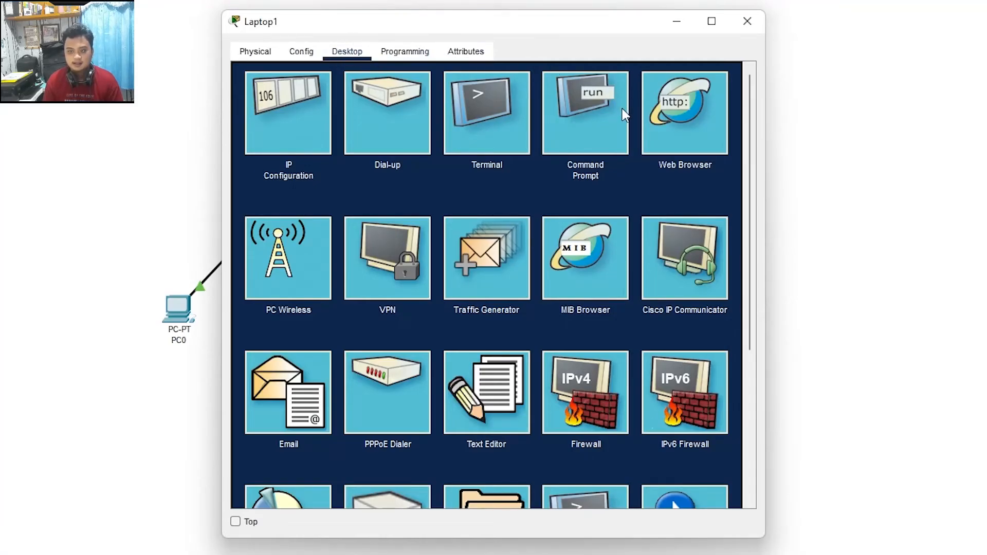
pyautogui.click(602, 106)
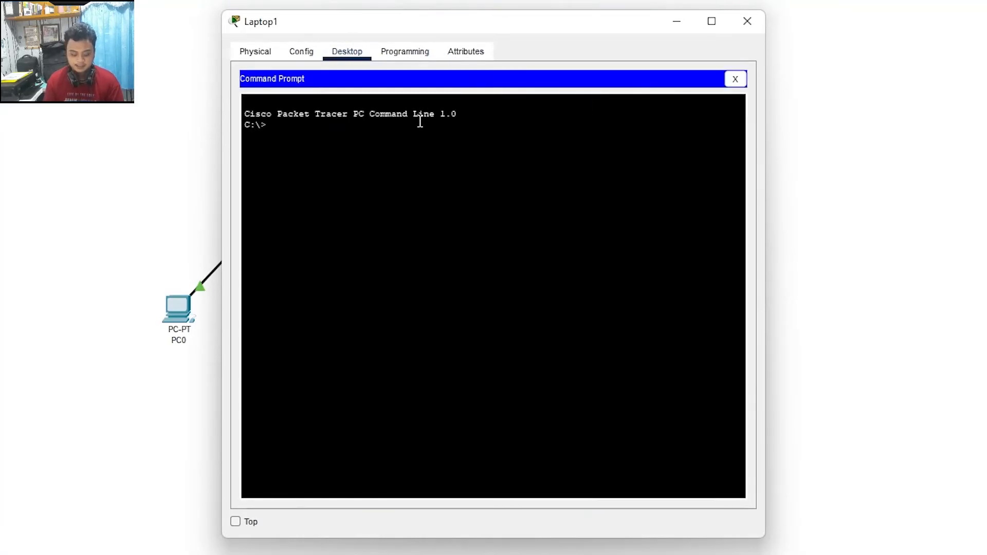
pyautogui.write('ftp 172.30.0.1')
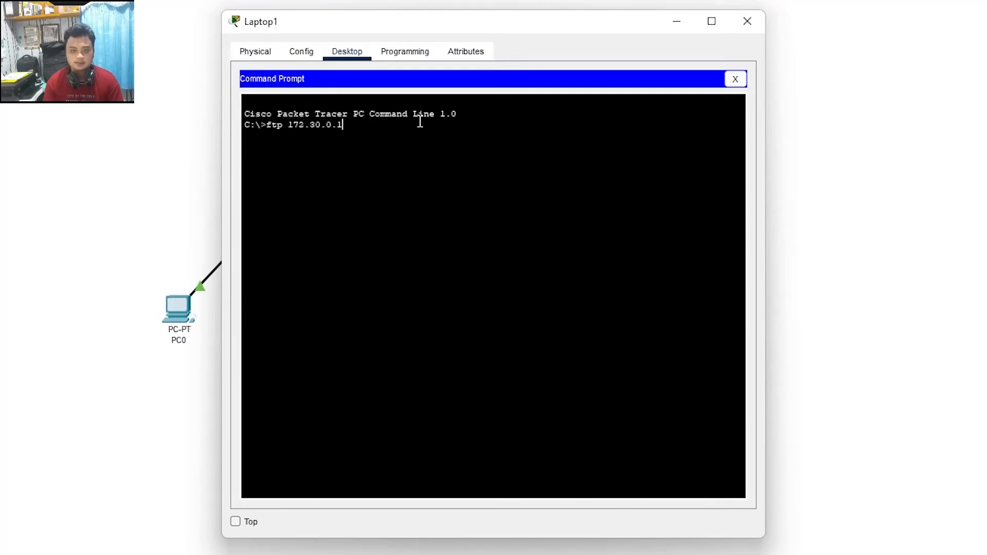
pyautogui.press('Return')
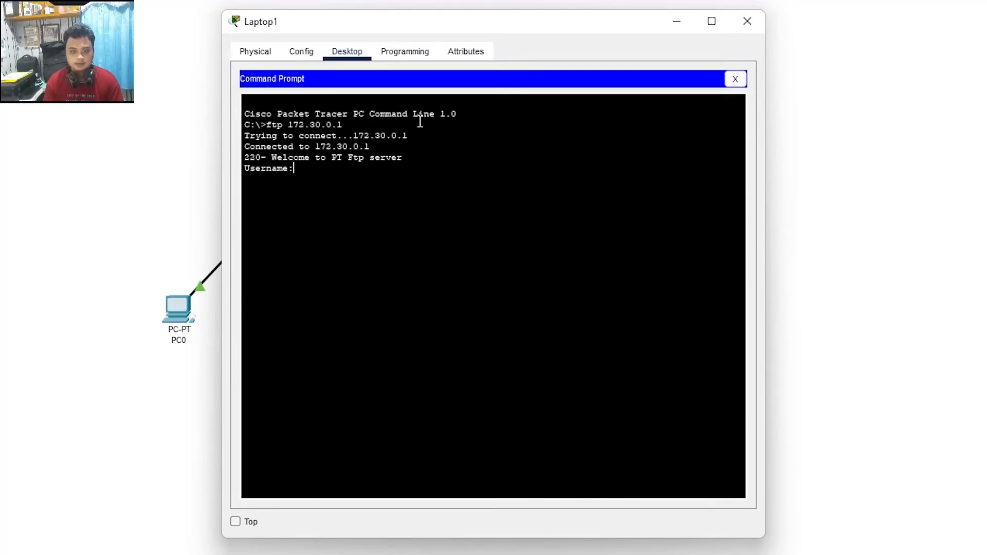
pyautogui.write('cisco')
pyautogui.press('Return')
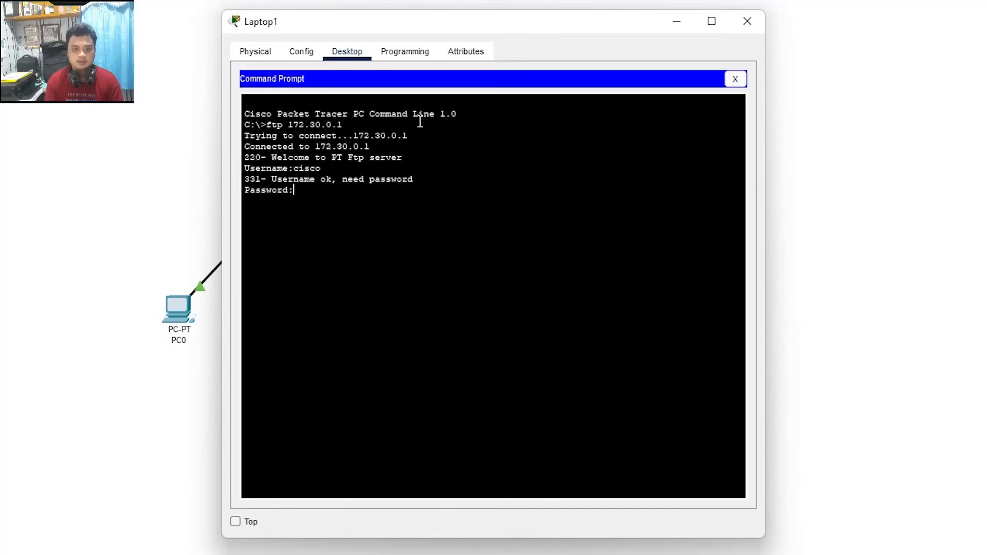
pyautogui.press('Return')
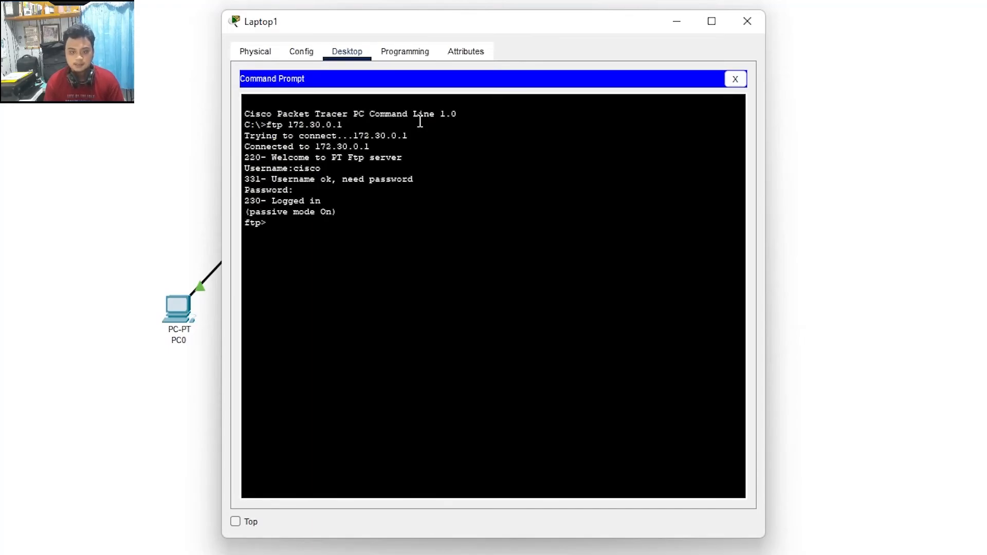
# Step: Download filepc0.txt with get, confirming the 17-byte transfer, and close the prompt
pyautogui.write('get filepc0.')
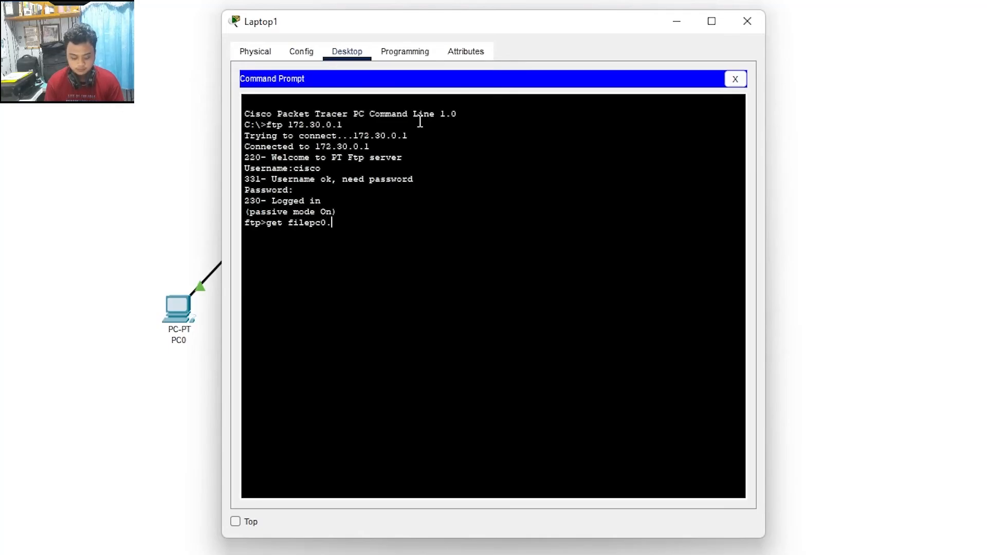
pyautogui.write('xt')
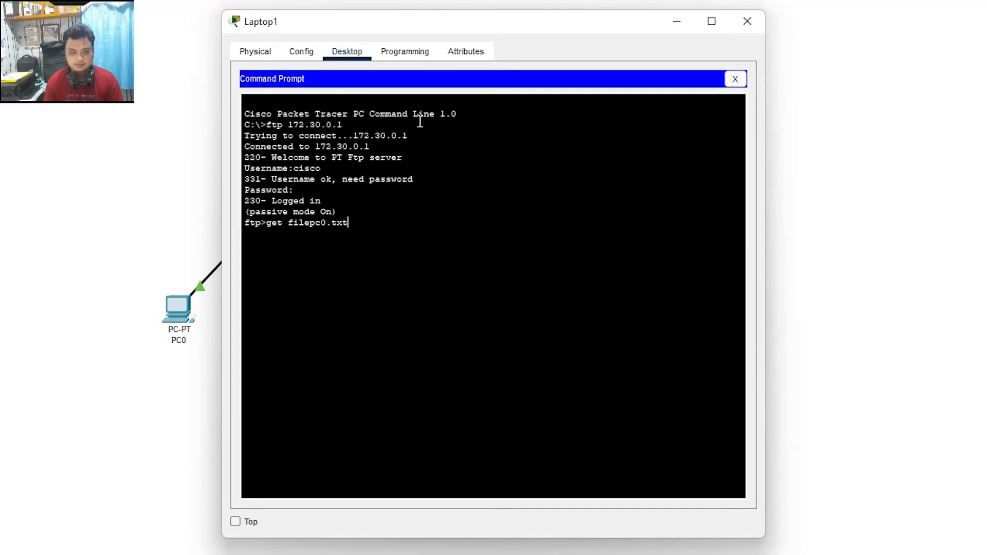
pyautogui.press('Return')
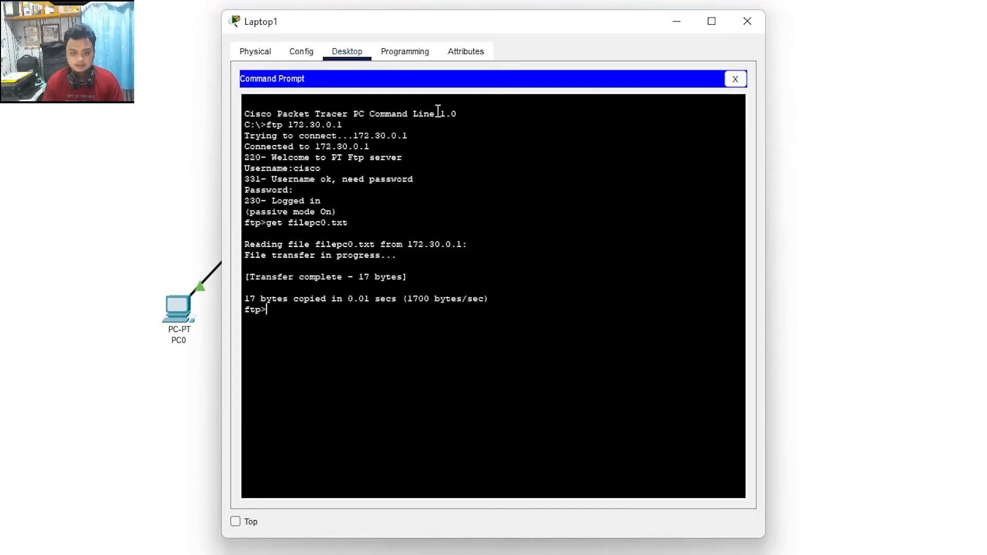
pyautogui.moveTo(256, 283); pyautogui.dragTo(360, 280)
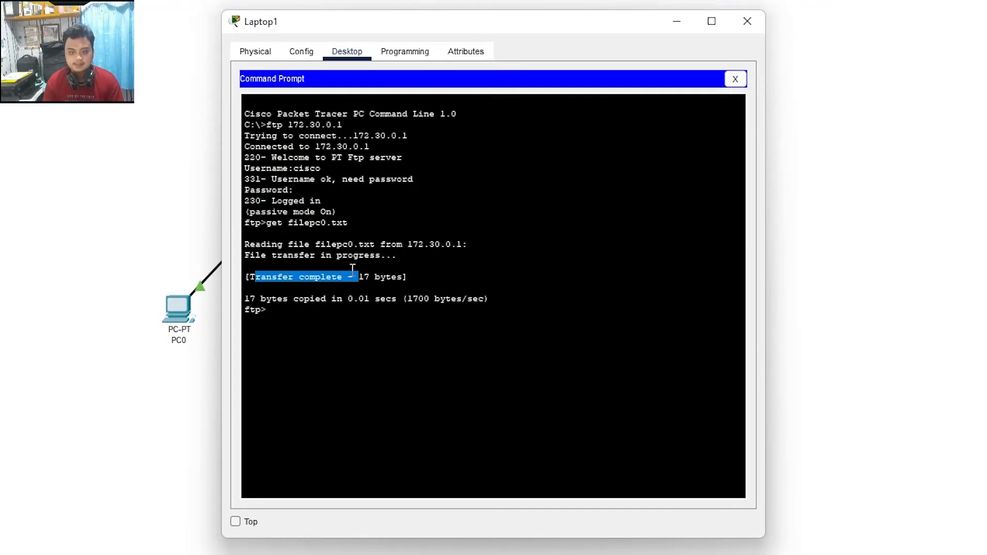
pyautogui.click(333, 321)
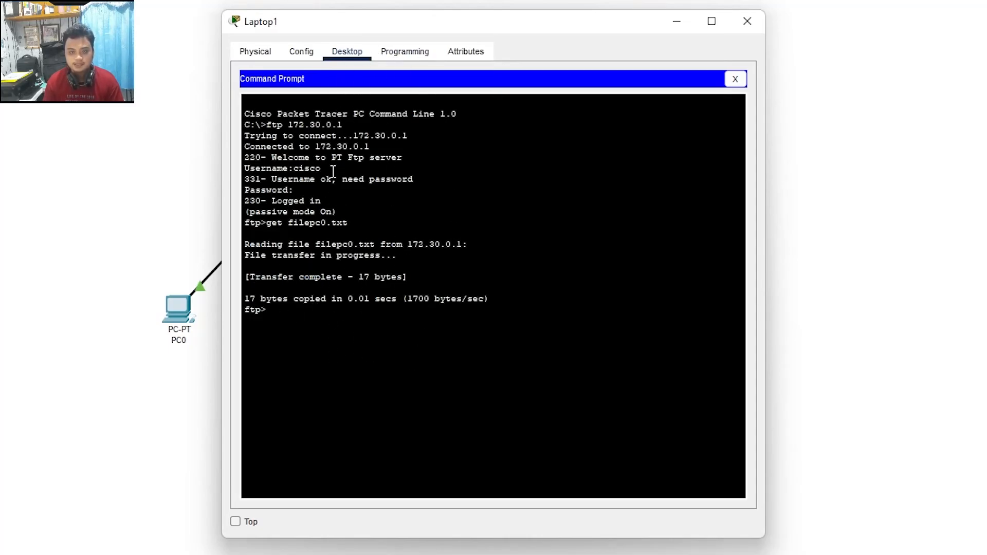
pyautogui.click(737, 80)
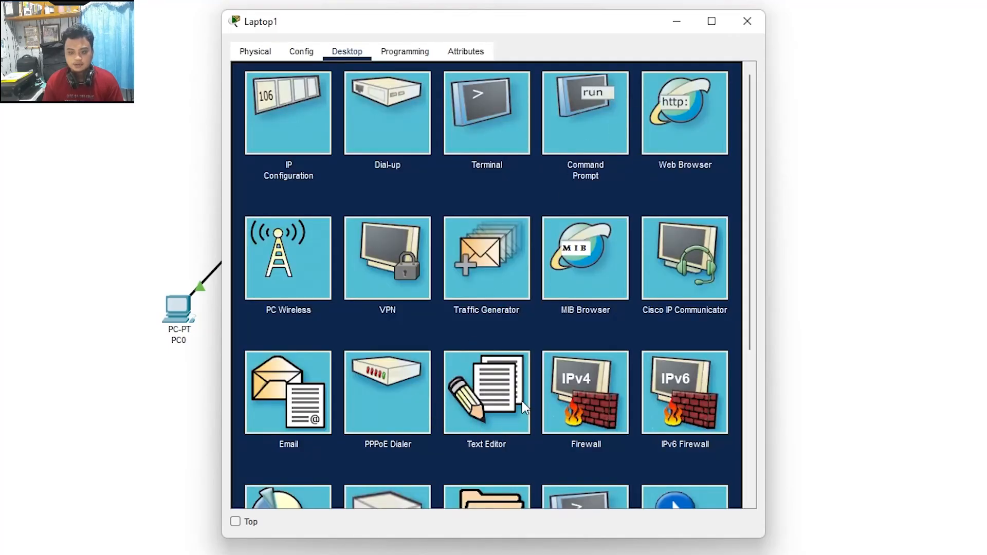
# Step: Open filepc0.txt in Laptop1's Text Editor, showing the line "ini file dari PCO"
pyautogui.click(492, 412)
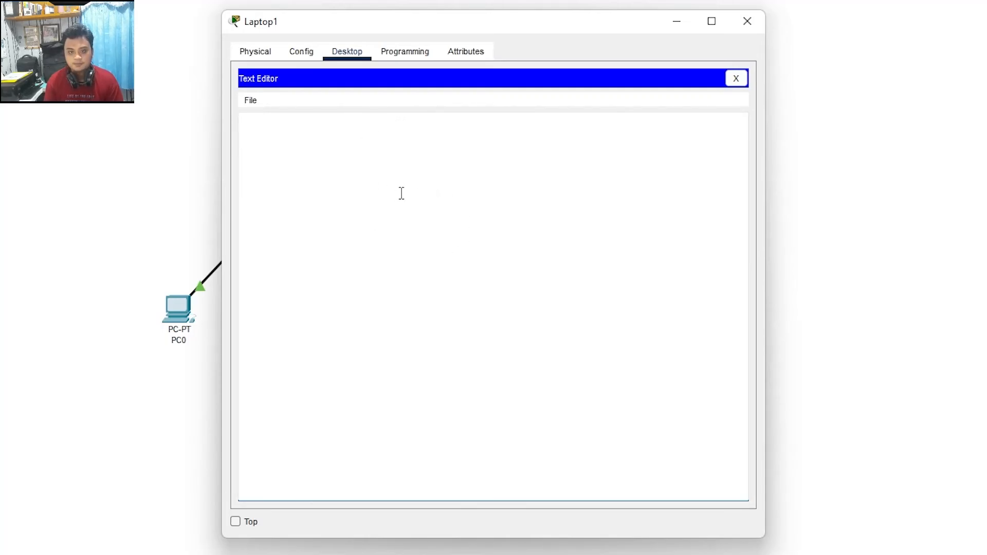
pyautogui.hotkey('ctrl', 'o')
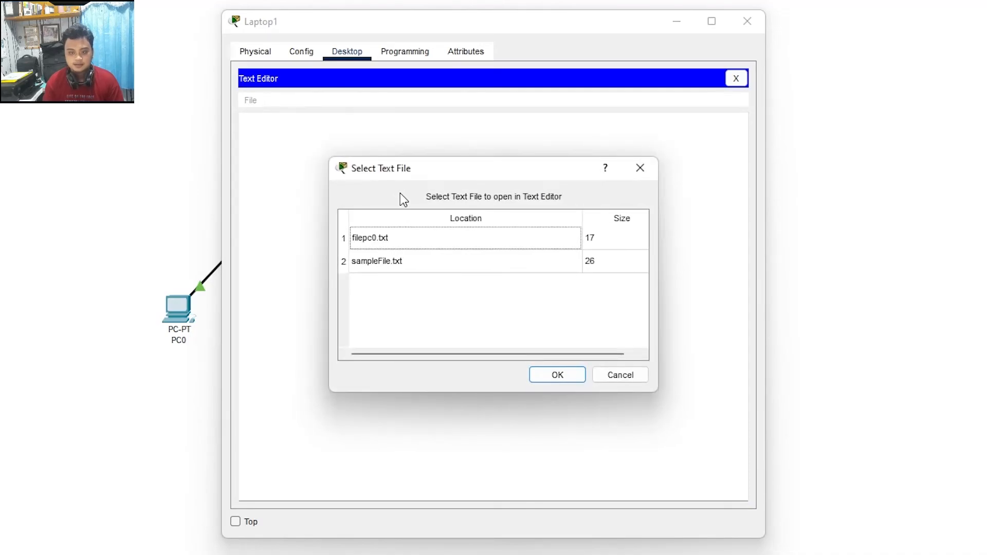
pyautogui.click(373, 239)
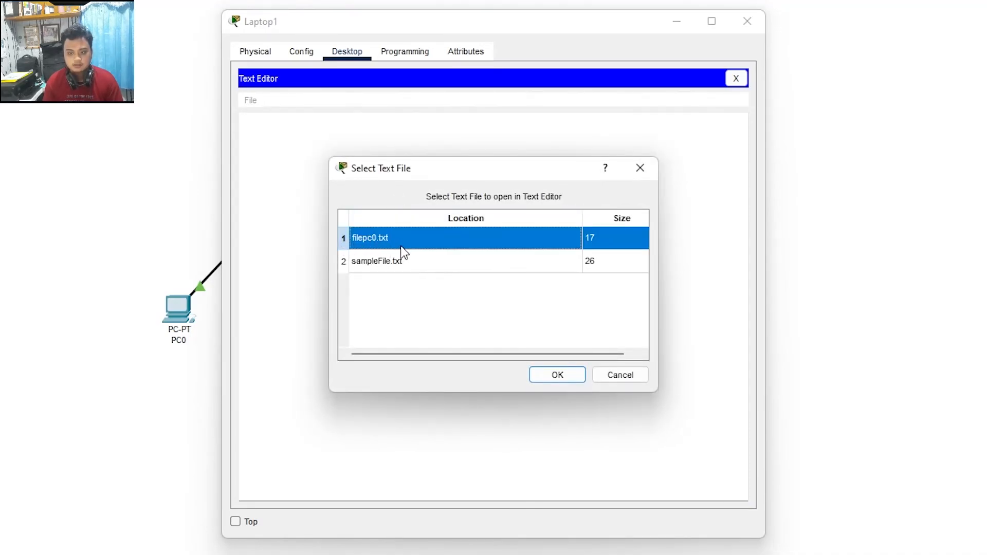
pyautogui.click(574, 377)
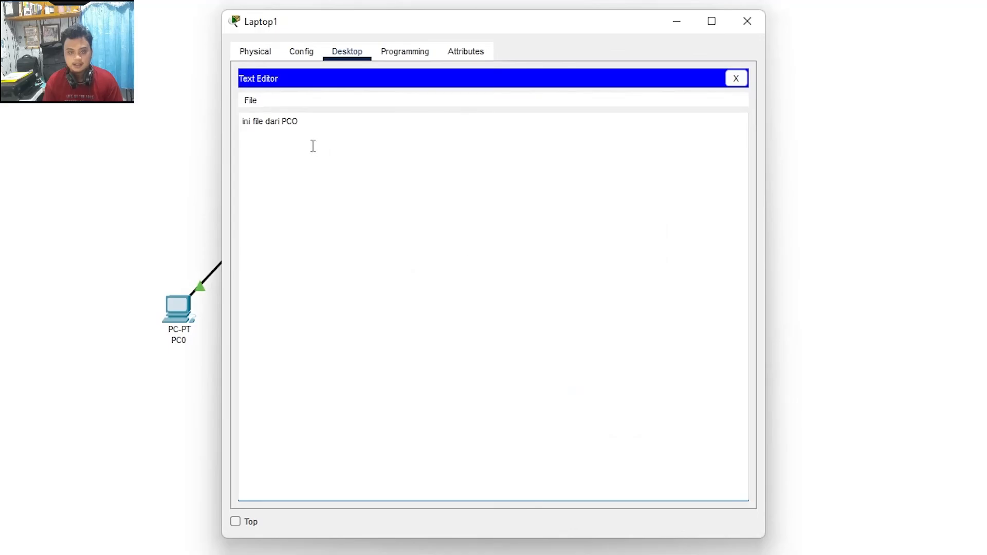
pyautogui.moveTo(314, 126); pyautogui.dragTo(230, 126)
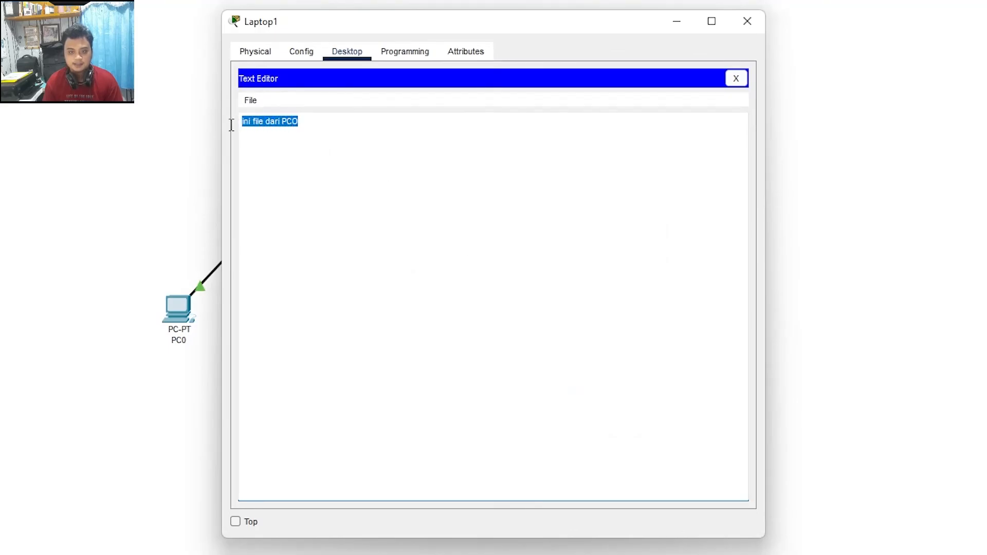
pyautogui.click(324, 131)
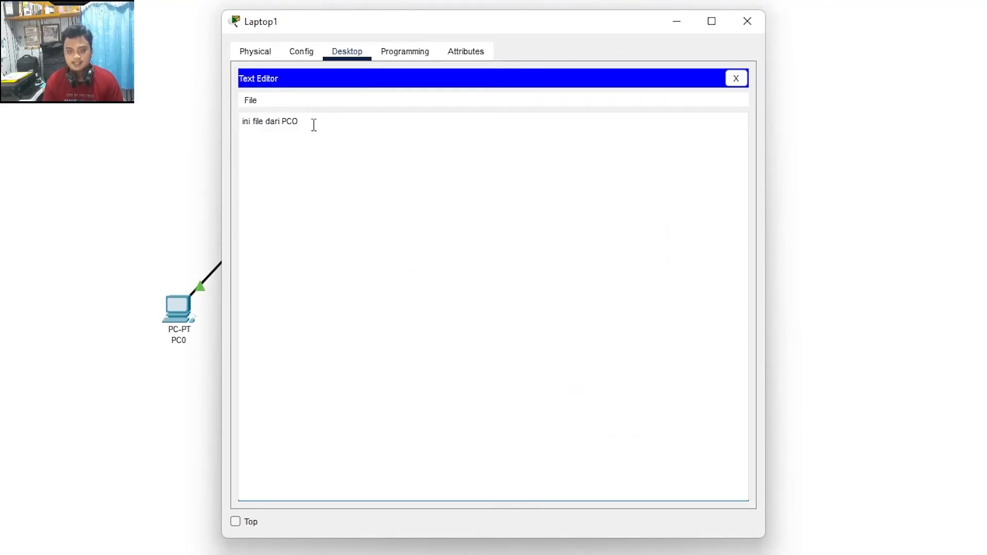